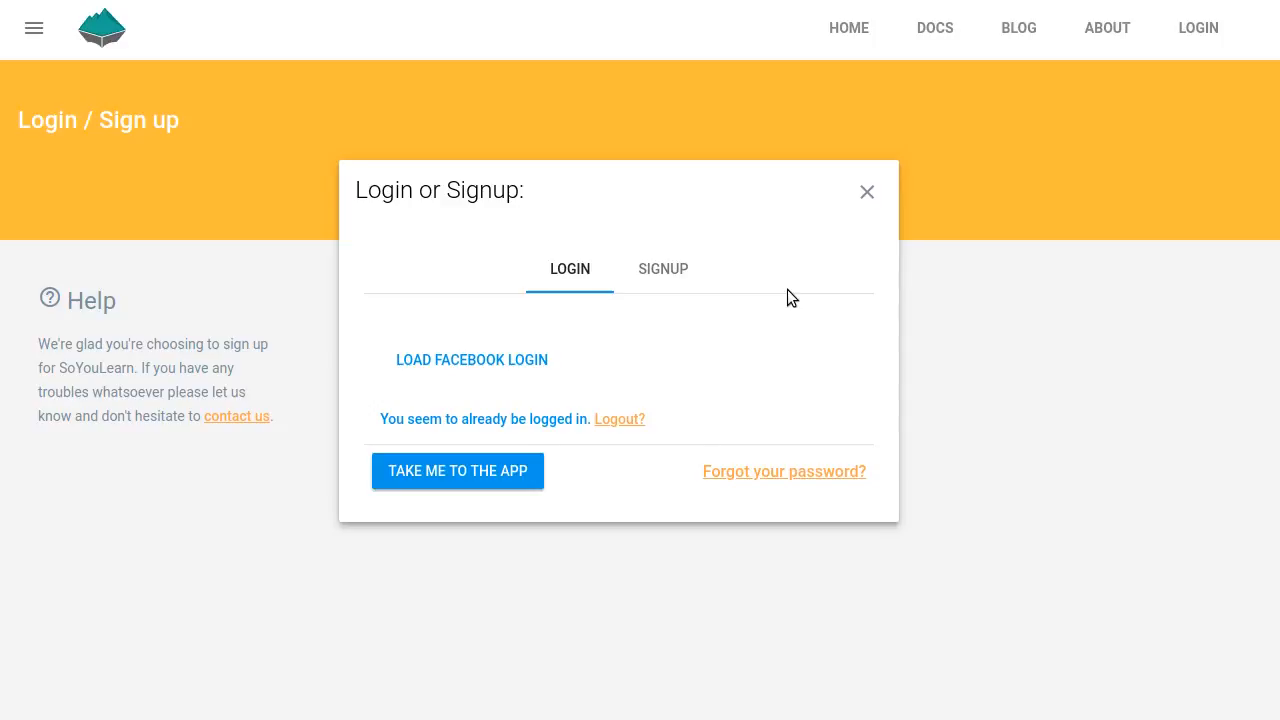
# Enter the app, open the course search, and scroll through the popular courses
pyautogui.click(480, 472)
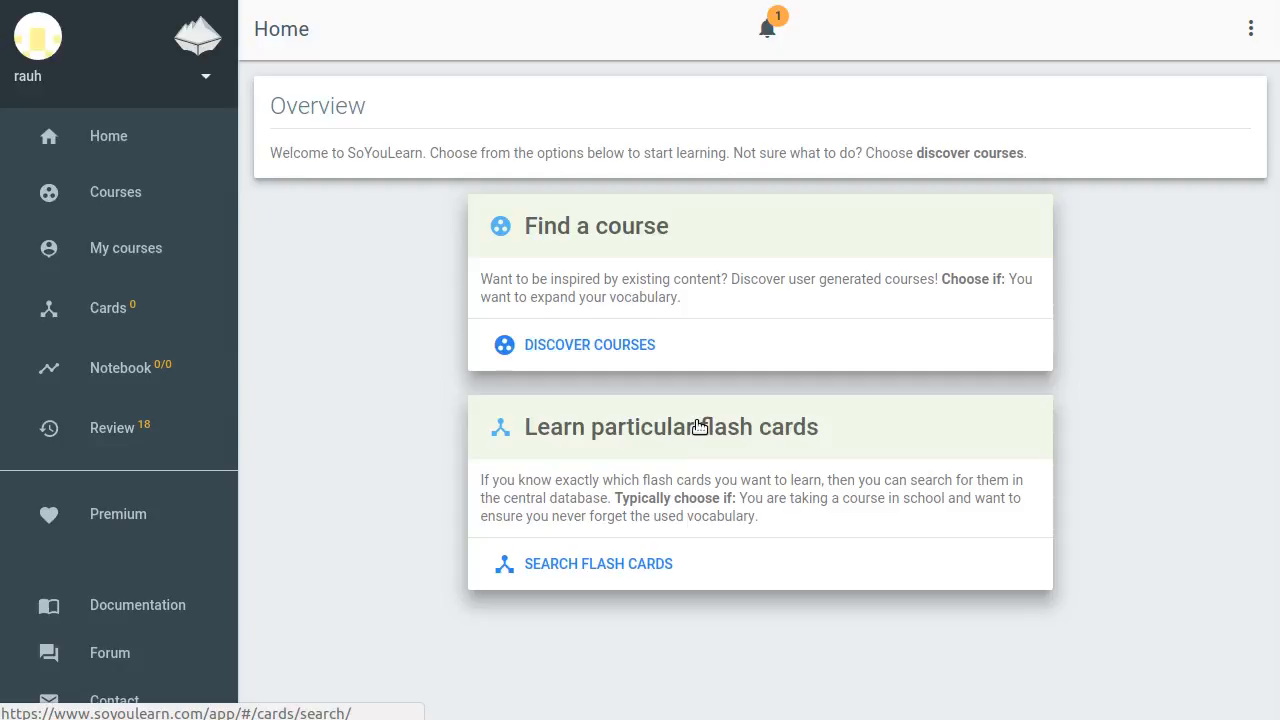
pyautogui.click(567, 229)
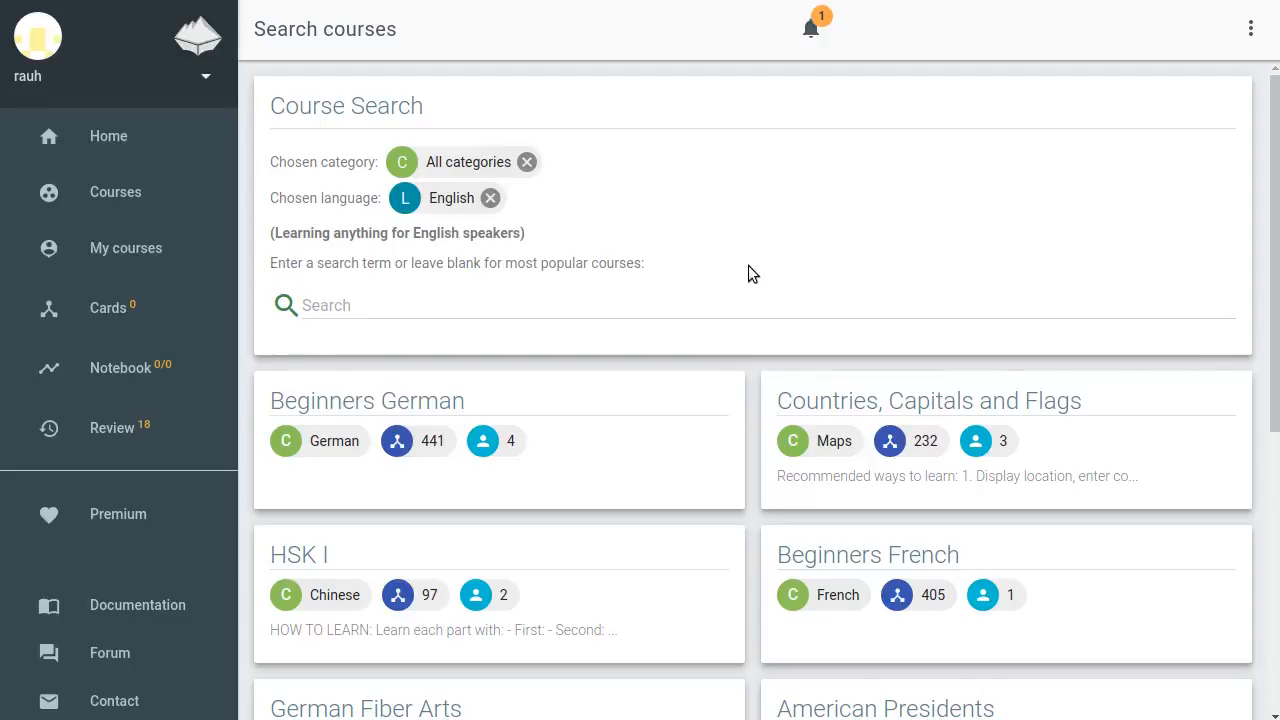
pyautogui.scroll(-4, 751, 265)
pyautogui.scroll(-1, 753, 264)
pyautogui.scroll(5, 753, 264)
# Switch the mother language to German, after a language search for por, and back to English
pyautogui.click(490, 199)
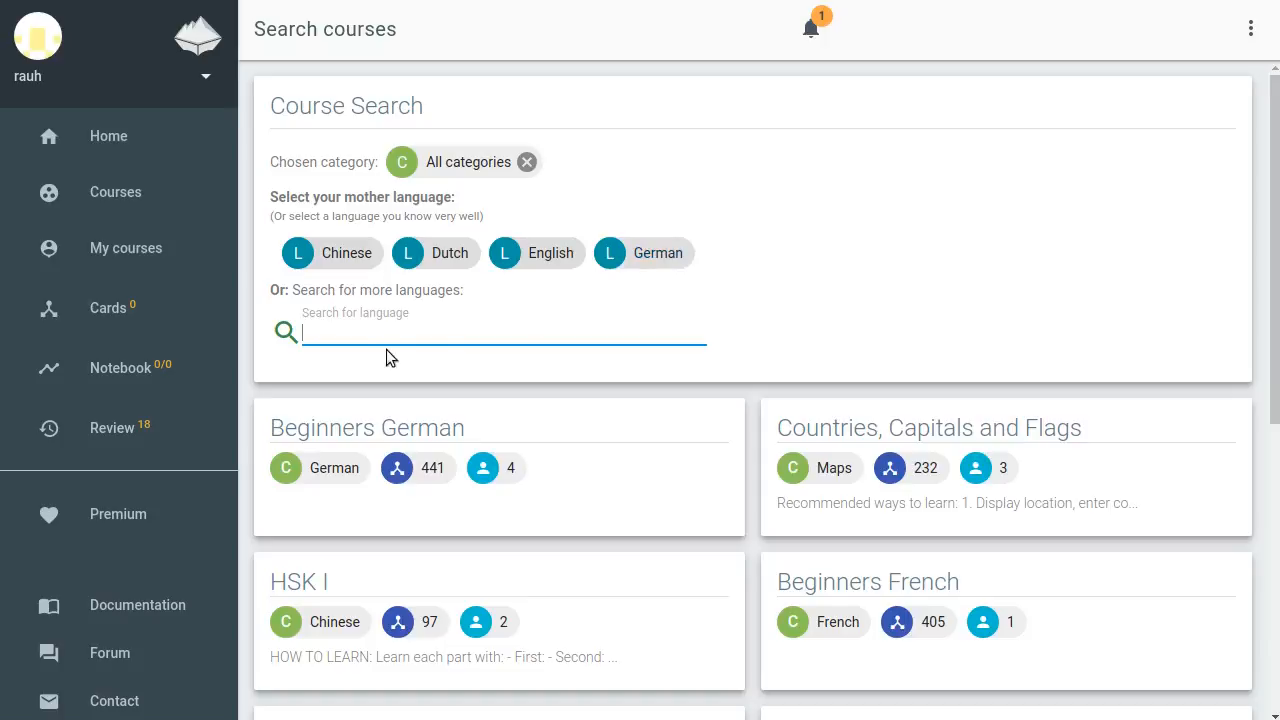
pyautogui.write('por')
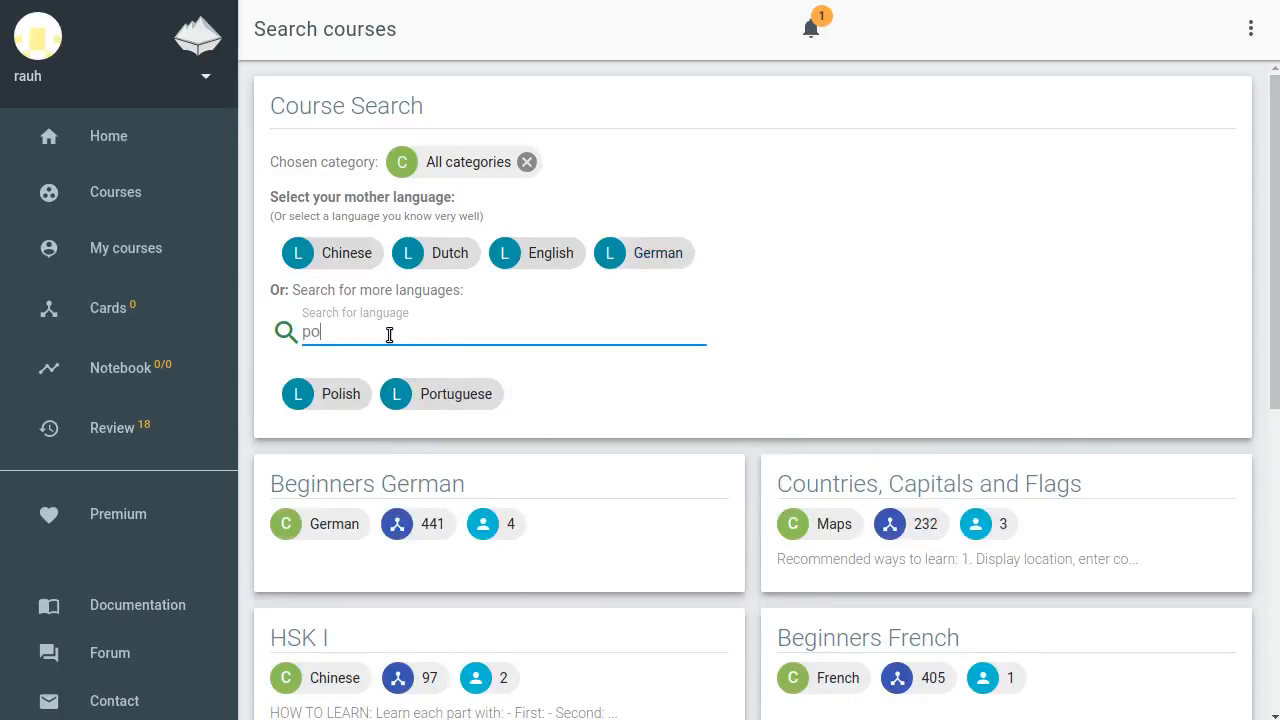
pyautogui.press('BackSpace')
pyautogui.press('BackSpace')
pyautogui.press('BackSpace')
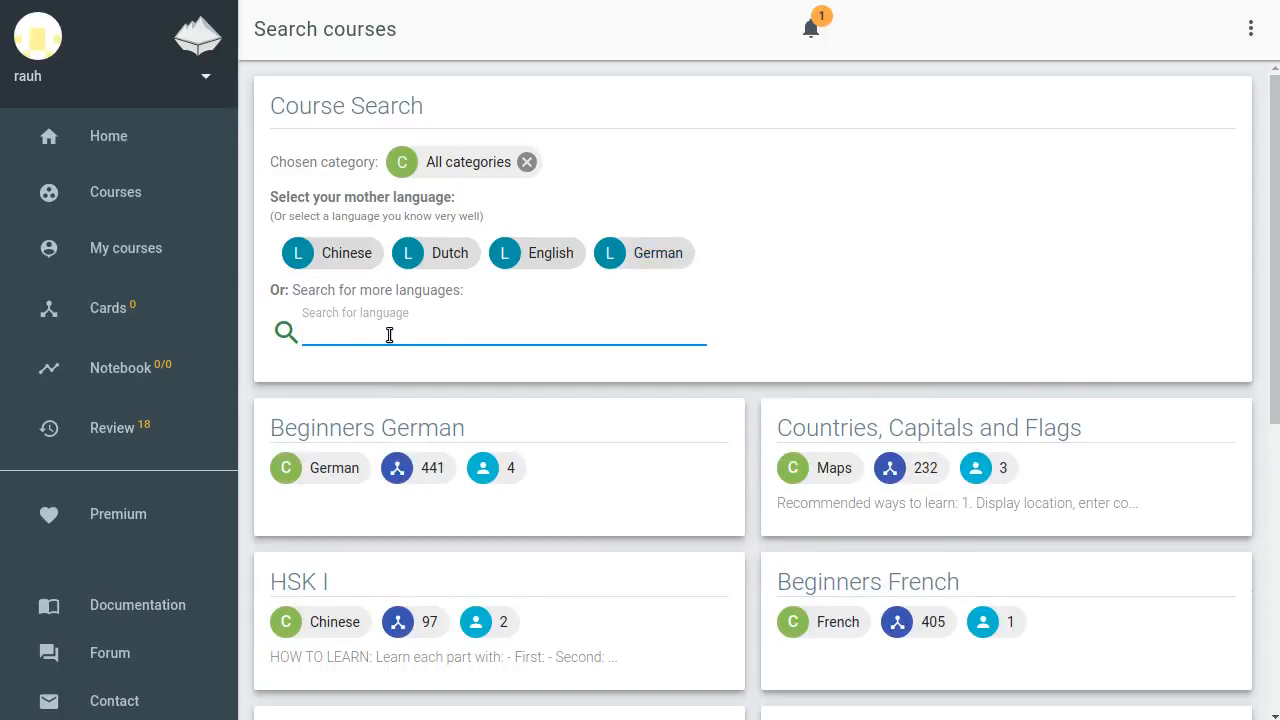
pyautogui.click(664, 255)
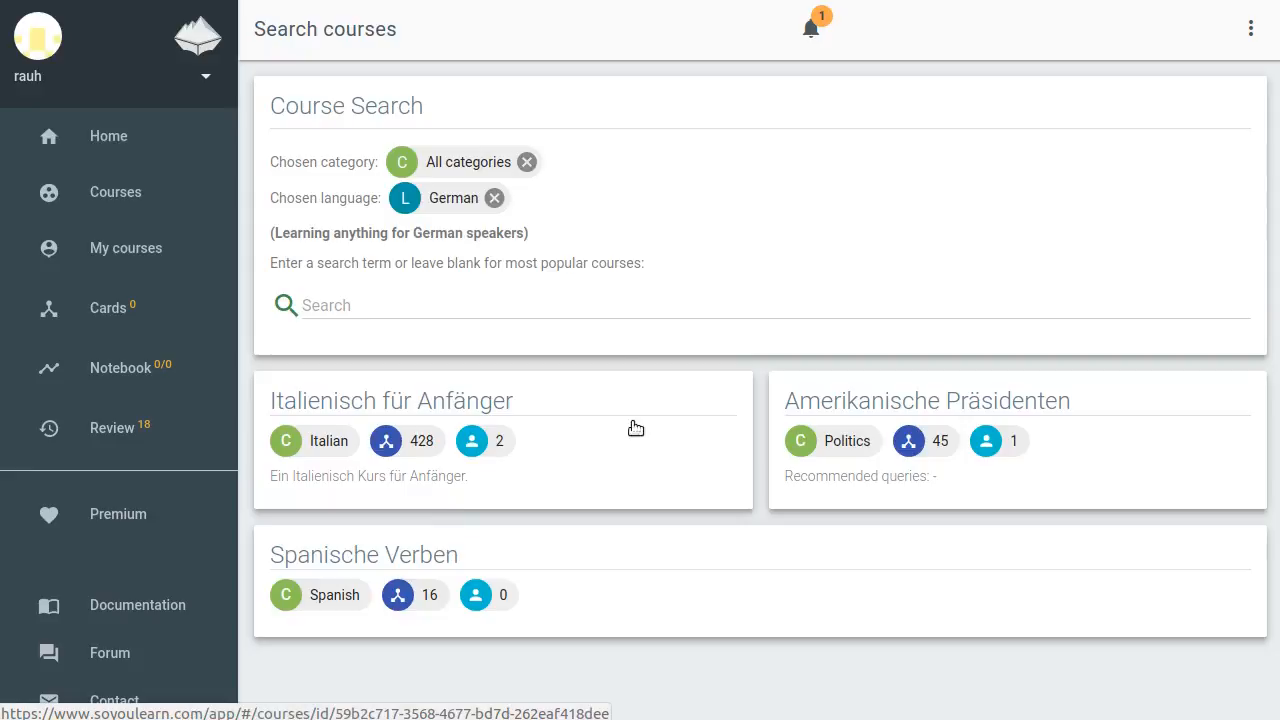
pyautogui.click(494, 198)
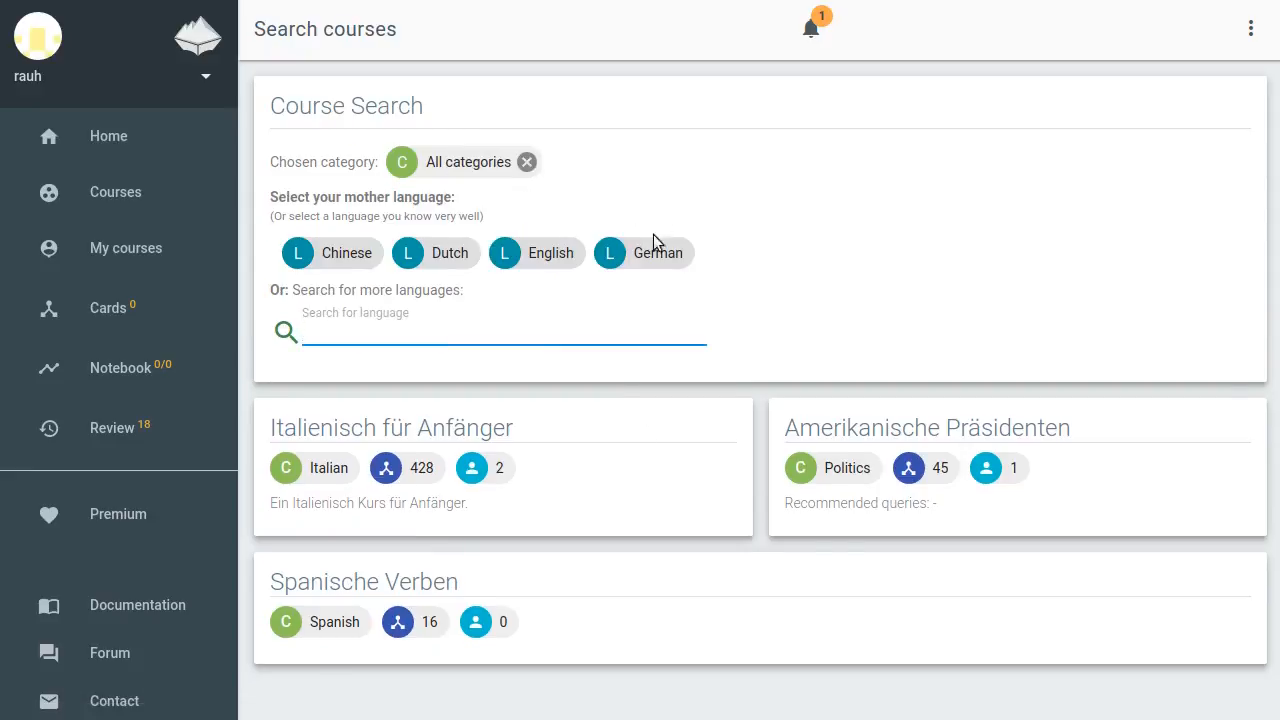
pyautogui.click(546, 253)
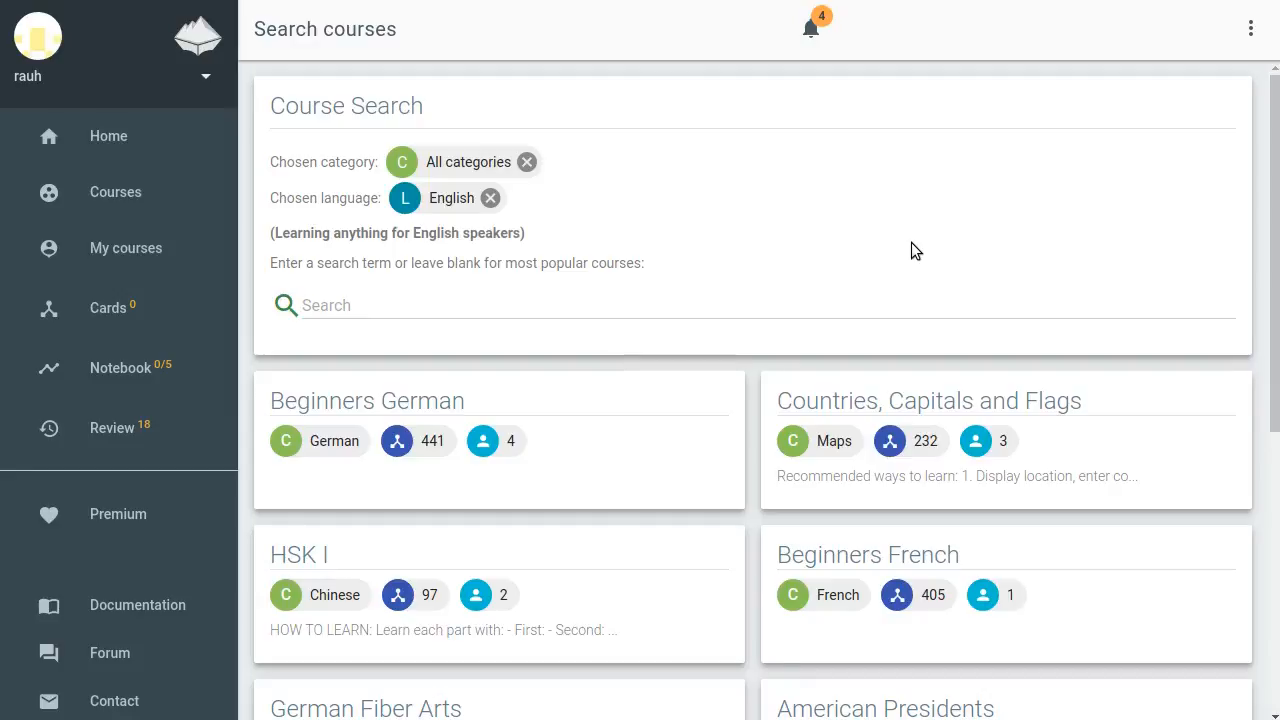
# Filter courses by the German category under Languages and reset to showing all categories
pyautogui.moveTo(271, 162); pyautogui.dragTo(368, 163)
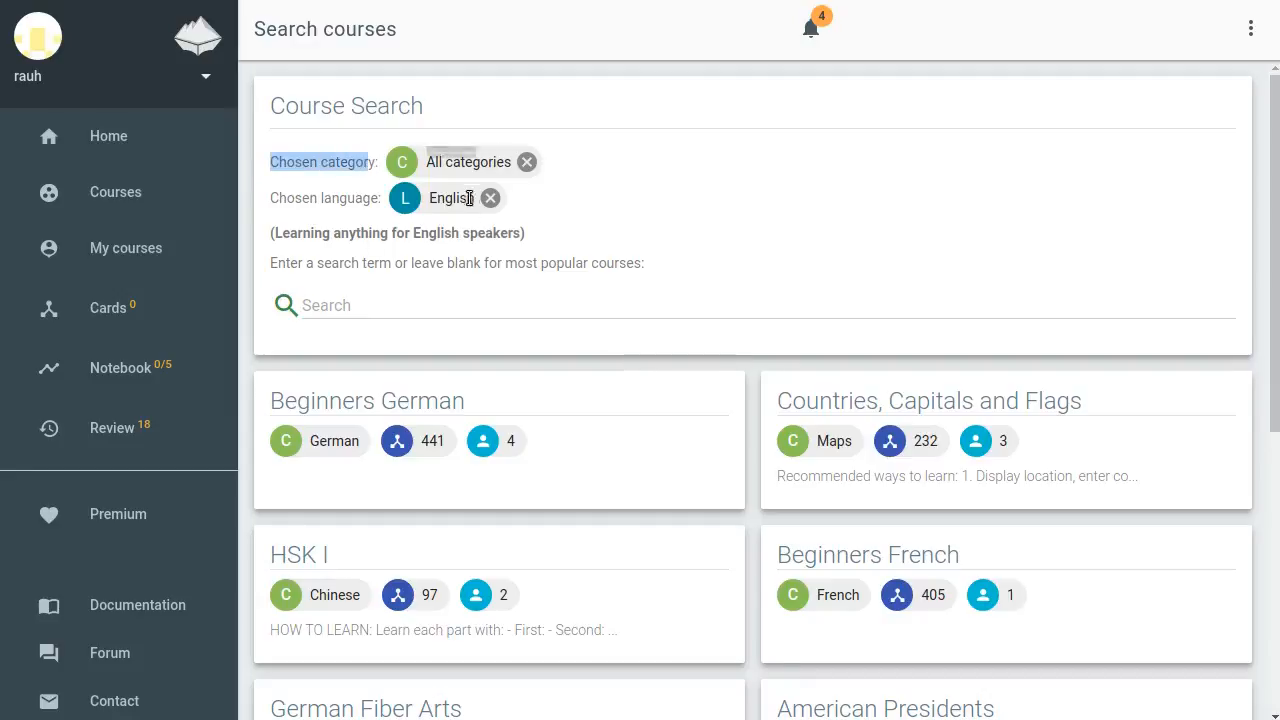
pyautogui.click(756, 258)
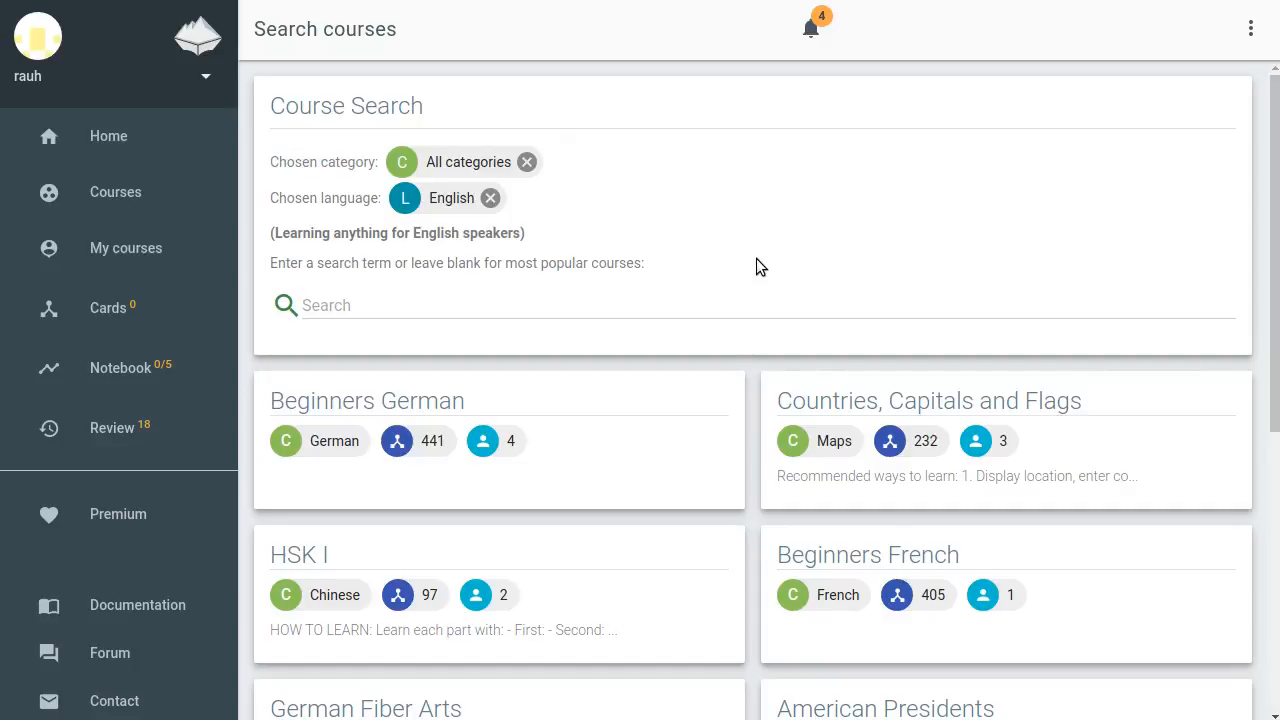
pyautogui.click(527, 165)
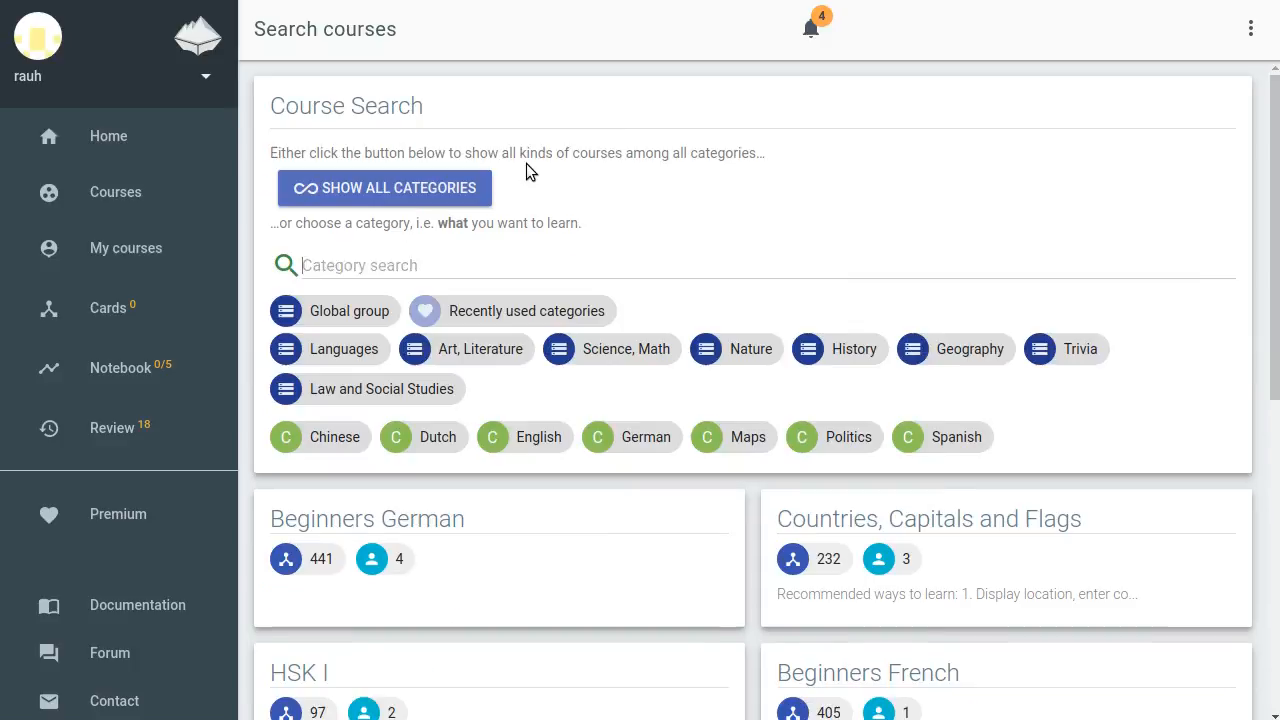
pyautogui.click(330, 350)
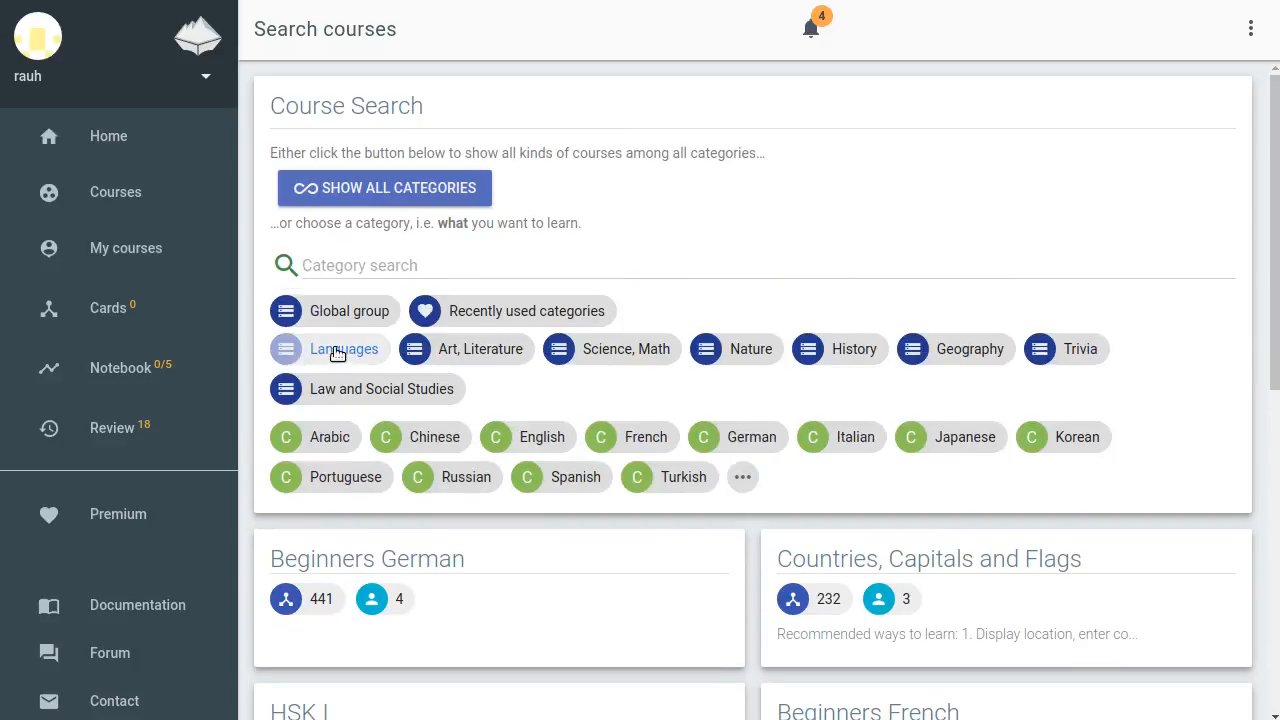
pyautogui.click(751, 437)
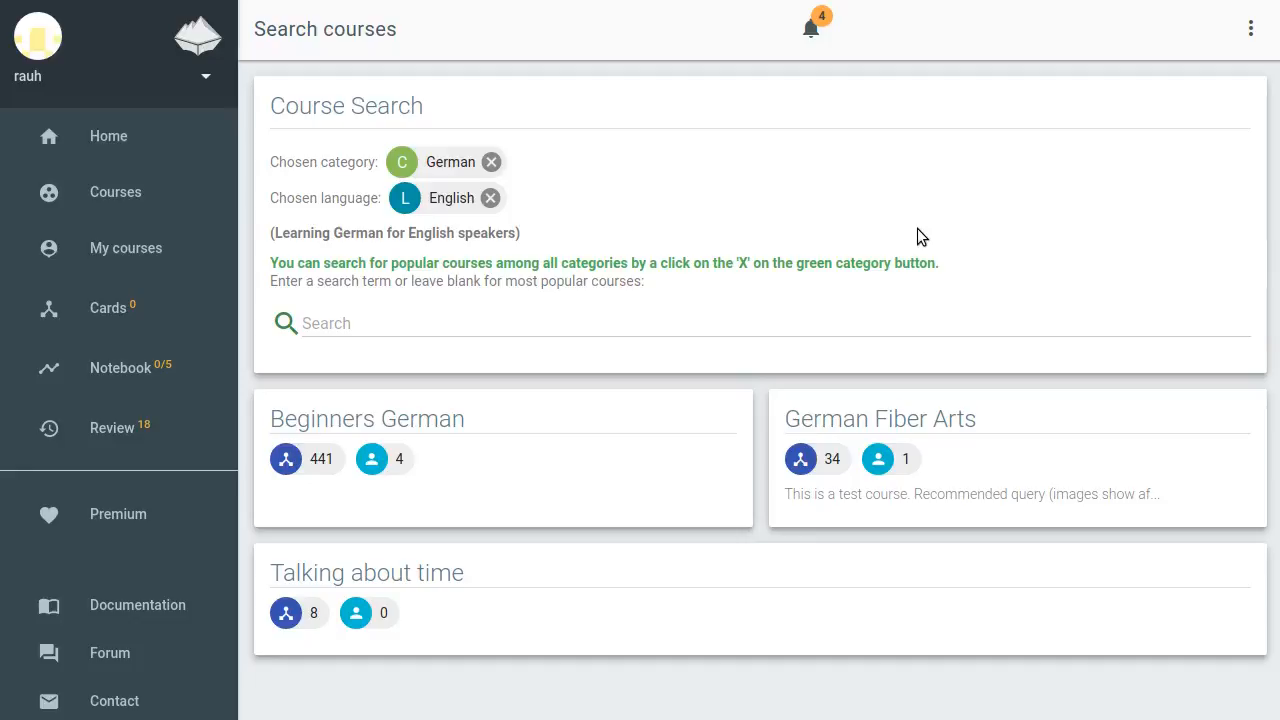
pyautogui.click(490, 162)
pyautogui.click(435, 182)
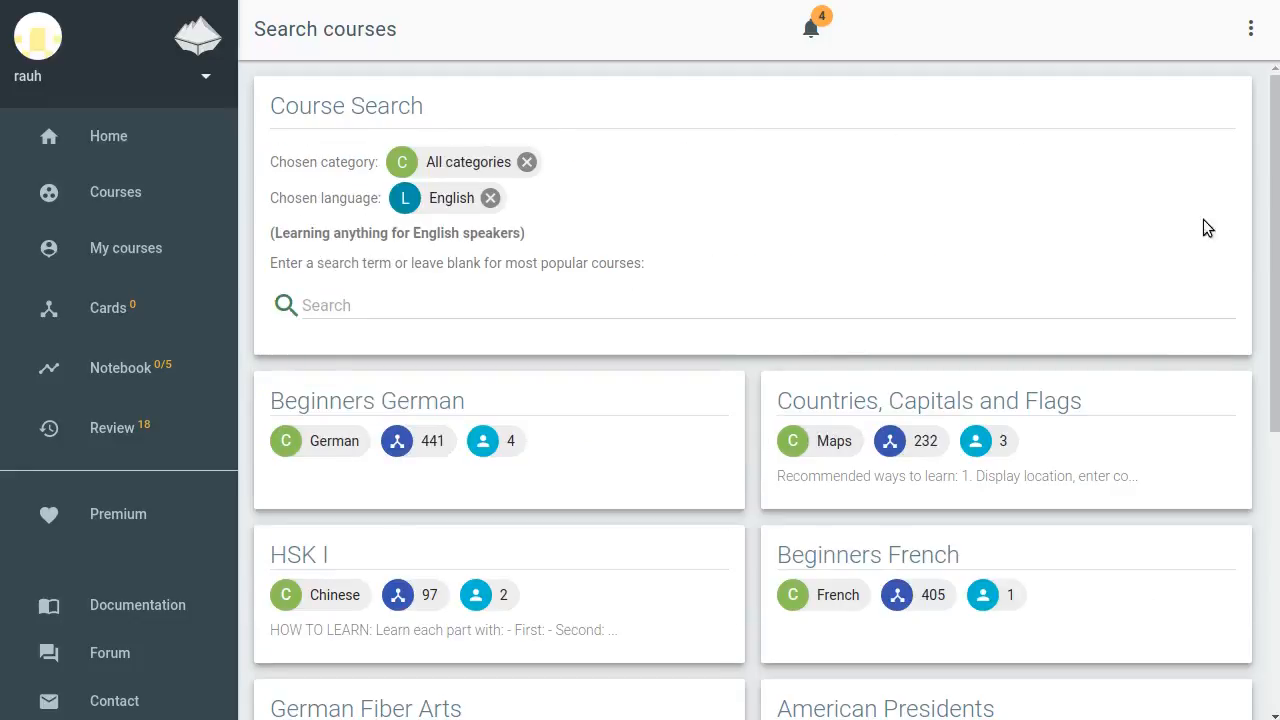
# Open the Countries, Capitals and Flags course and expand its Europe part
pyautogui.click(948, 403)
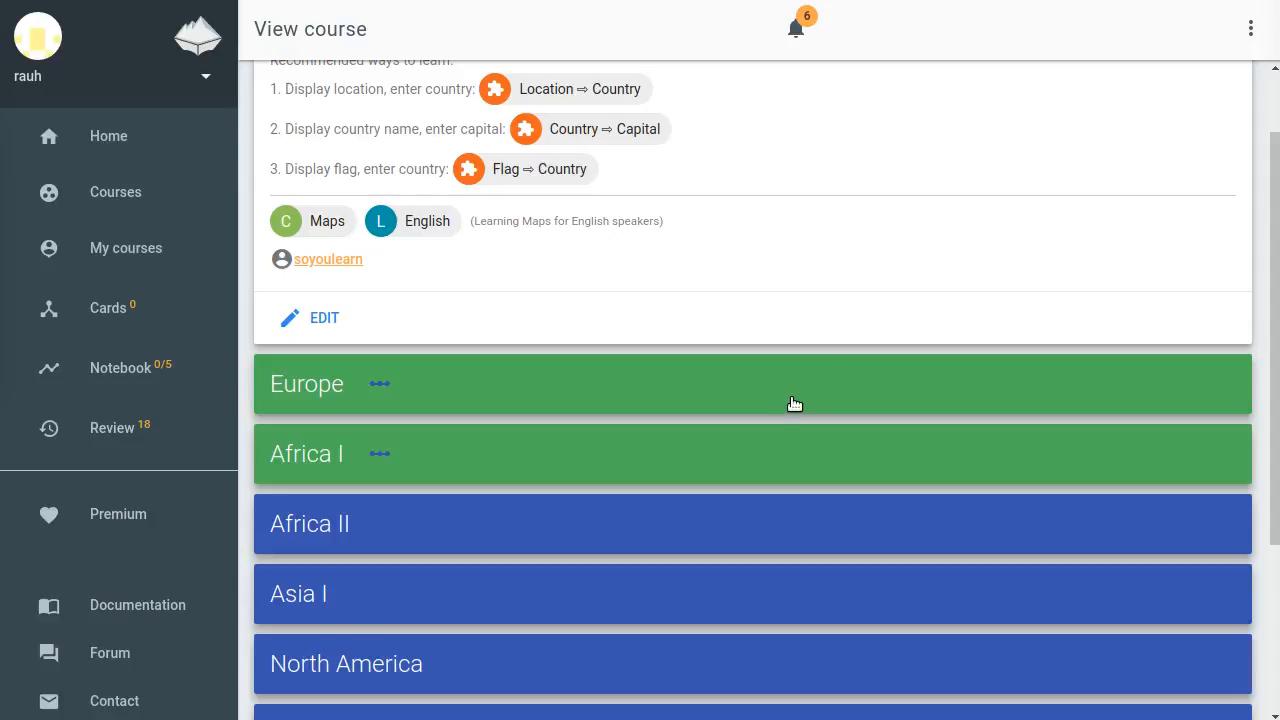
pyautogui.click(560, 388)
pyautogui.scroll(-4, 840, 166)
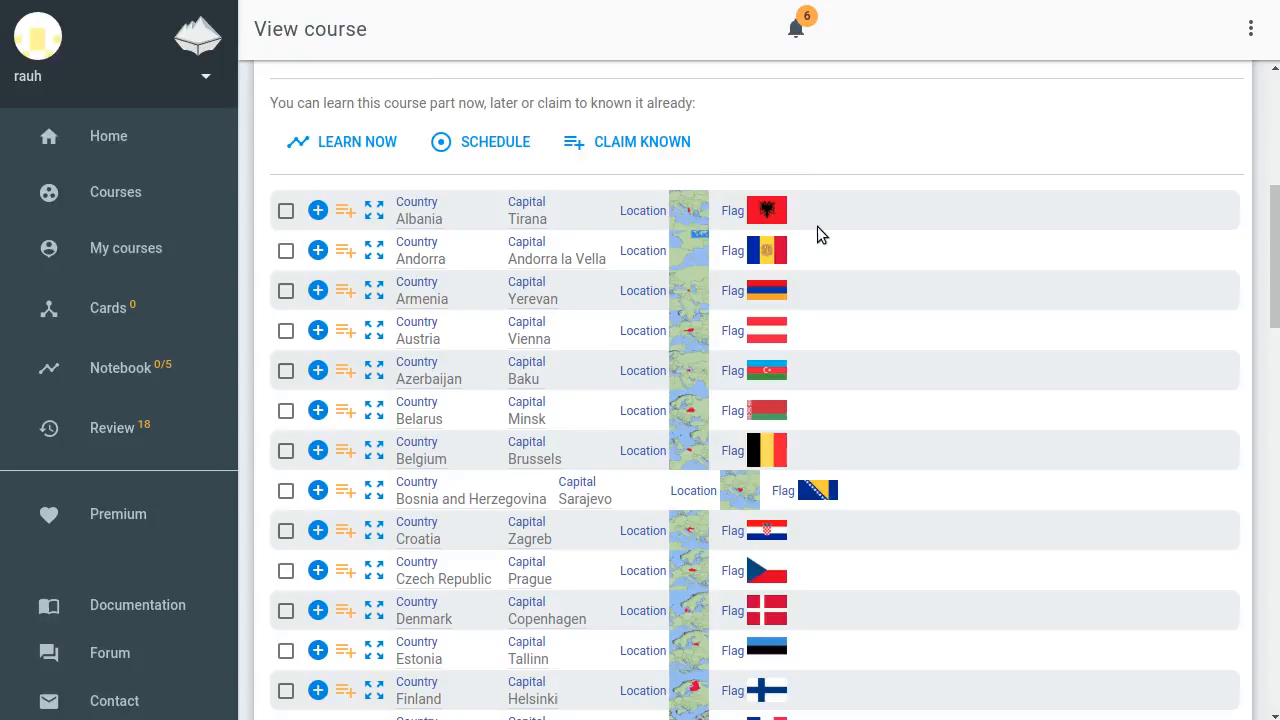
pyautogui.scroll(-1, 825, 230)
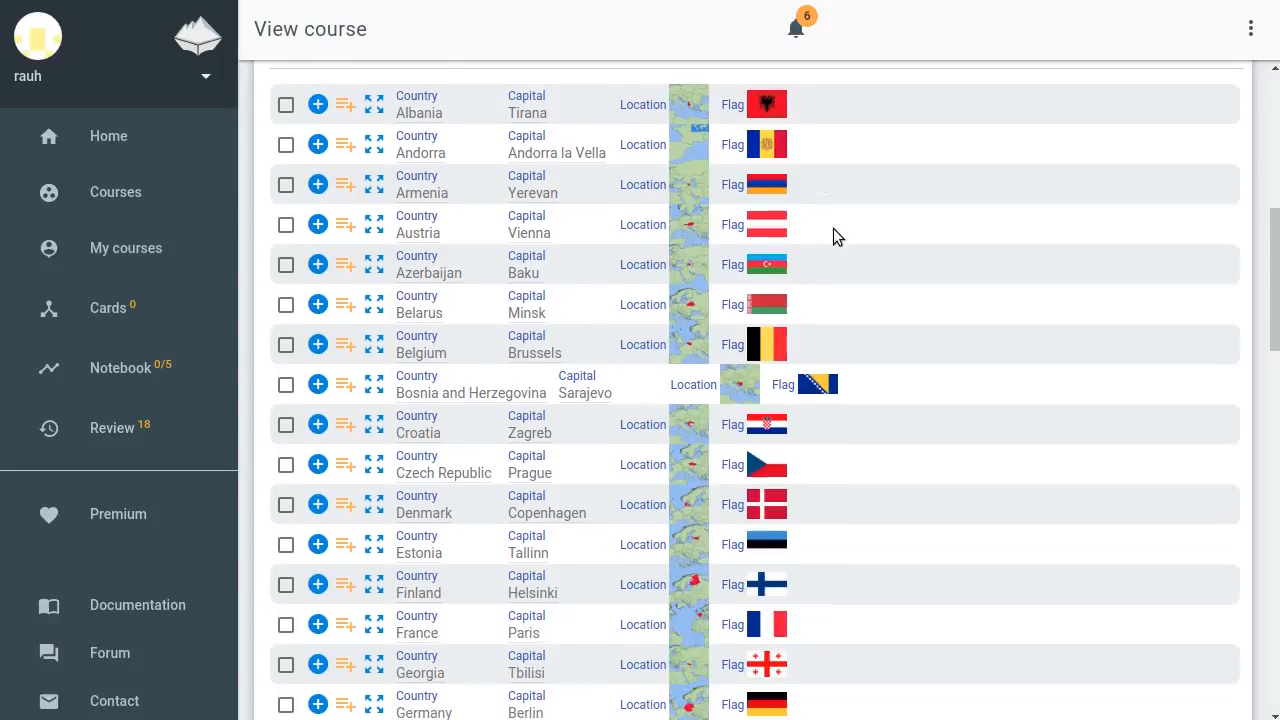
# Enlarge and shrink Albania's location map and flag to inspect them
pyautogui.click(692, 106)
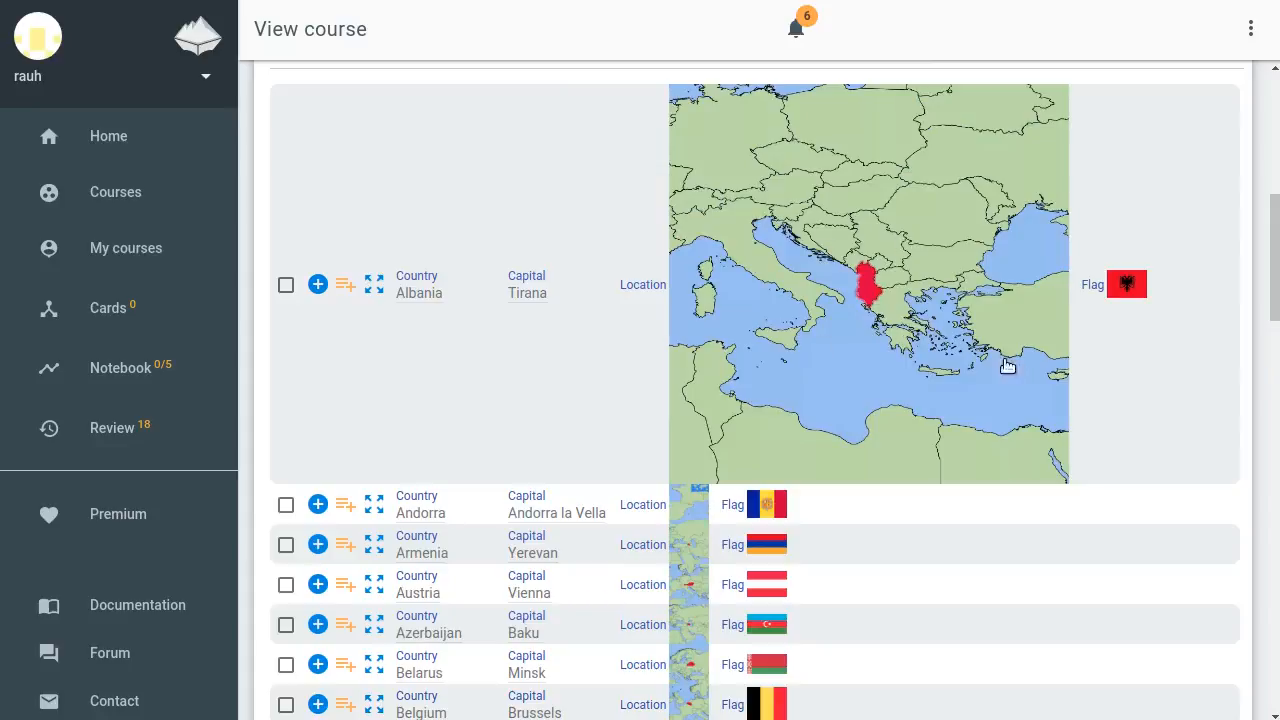
pyautogui.click(871, 315)
pyautogui.click(787, 113)
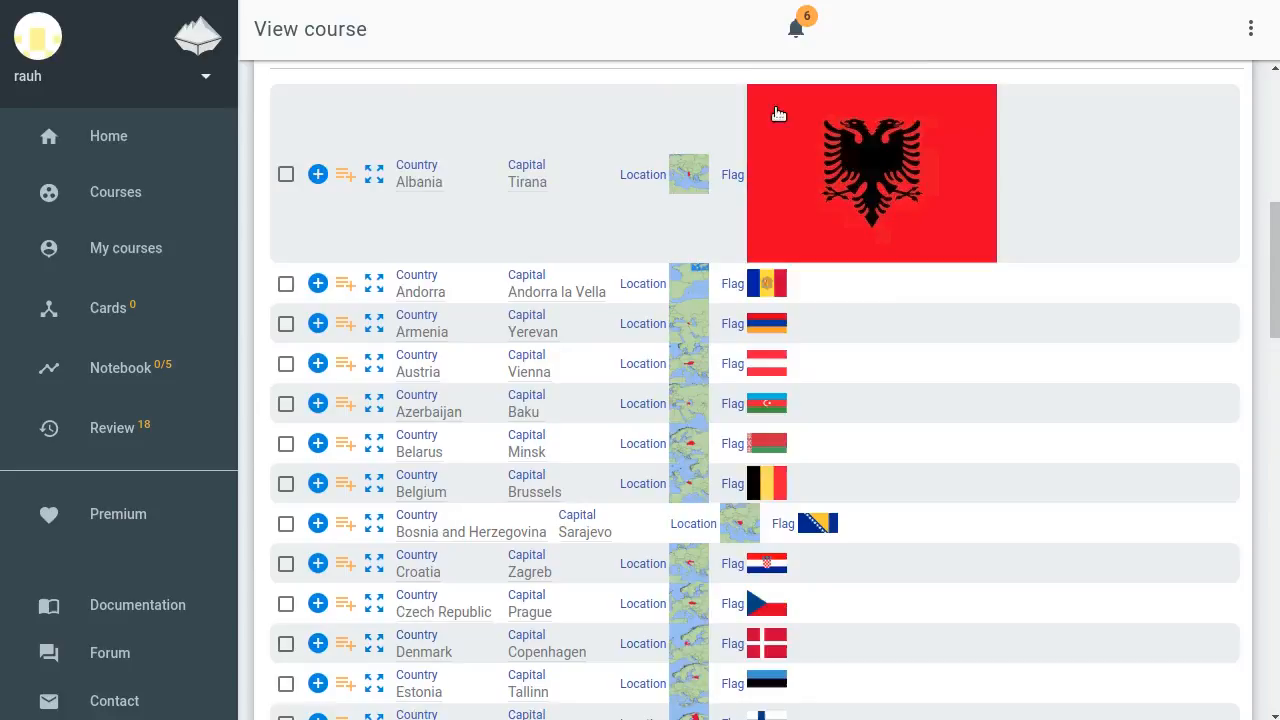
pyautogui.click(880, 165)
# Start learning the Europe part with the Location ⇒ Country query
pyautogui.scroll(2, 900, 220)
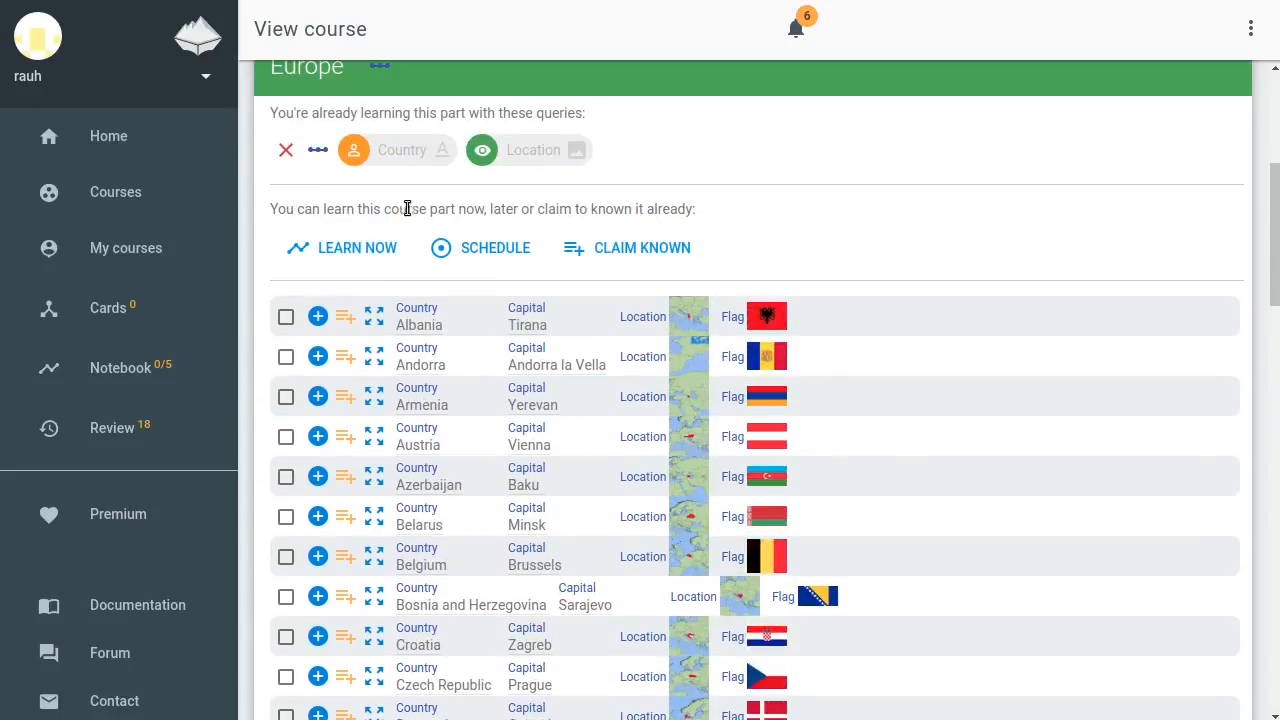
pyautogui.click(341, 251)
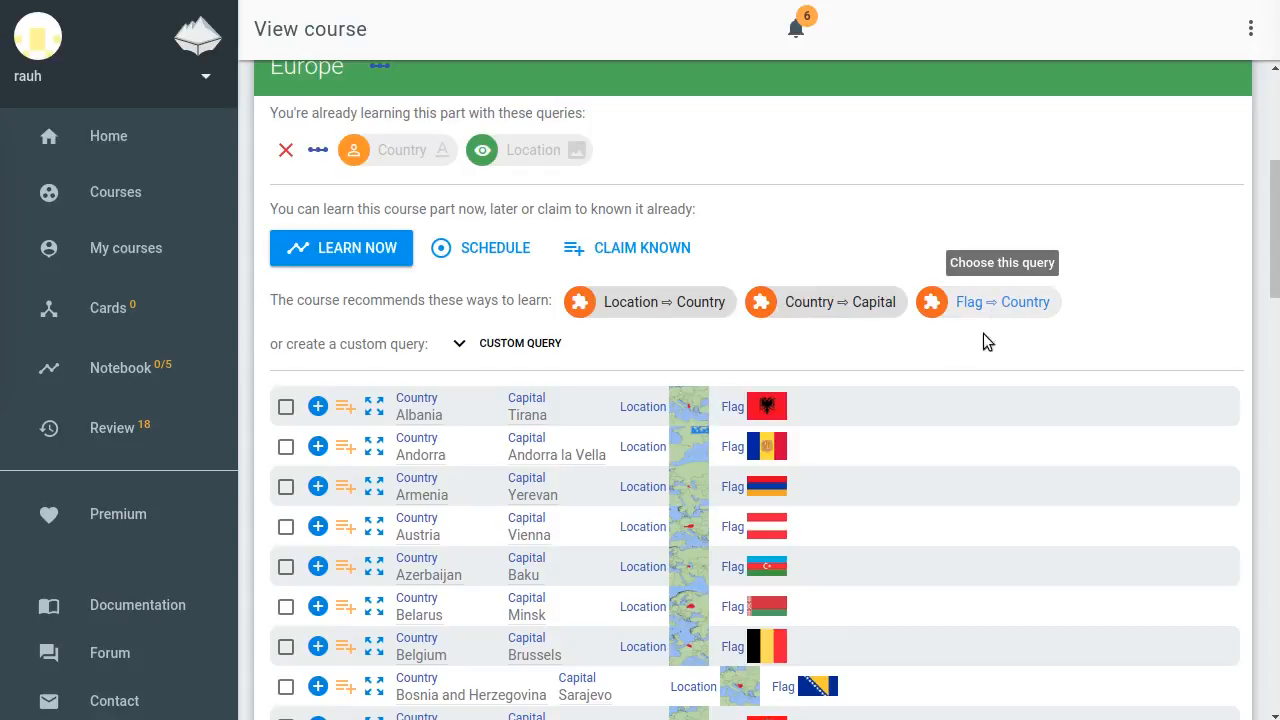
pyautogui.click(645, 305)
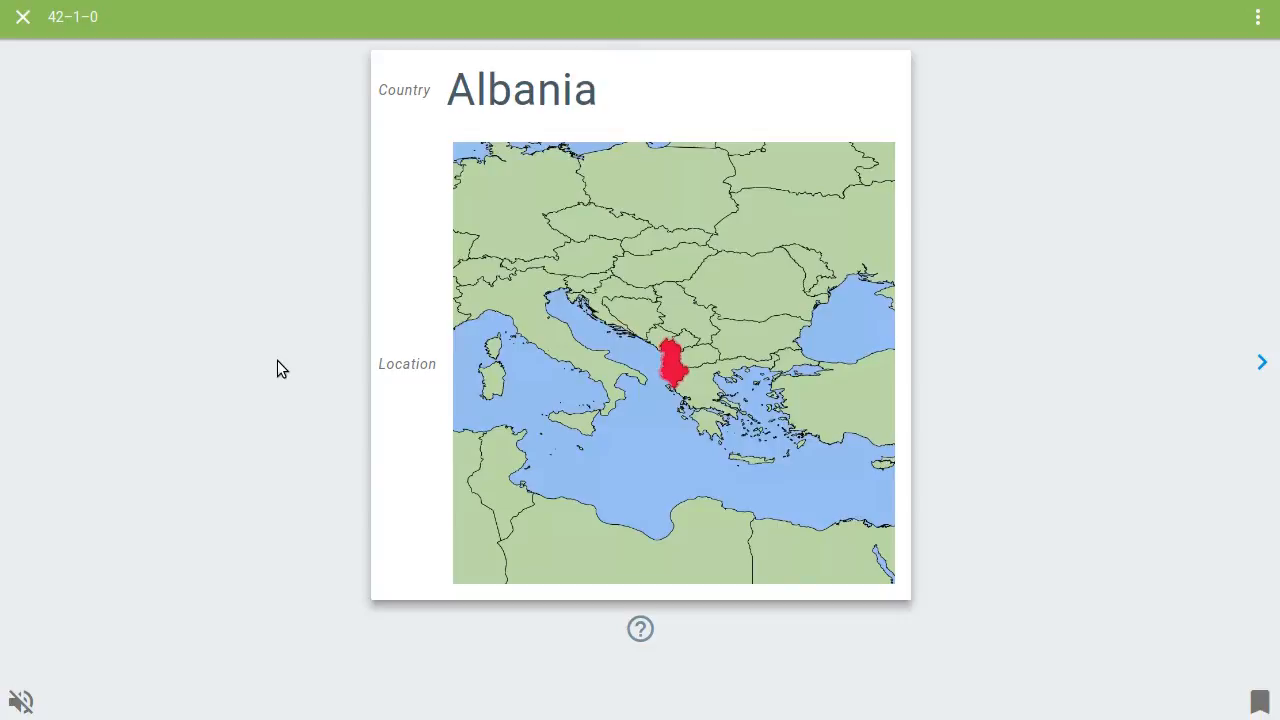
# Step through the Albania, Andorra, Armenia and Austria introduction cards
pyautogui.press('Right')
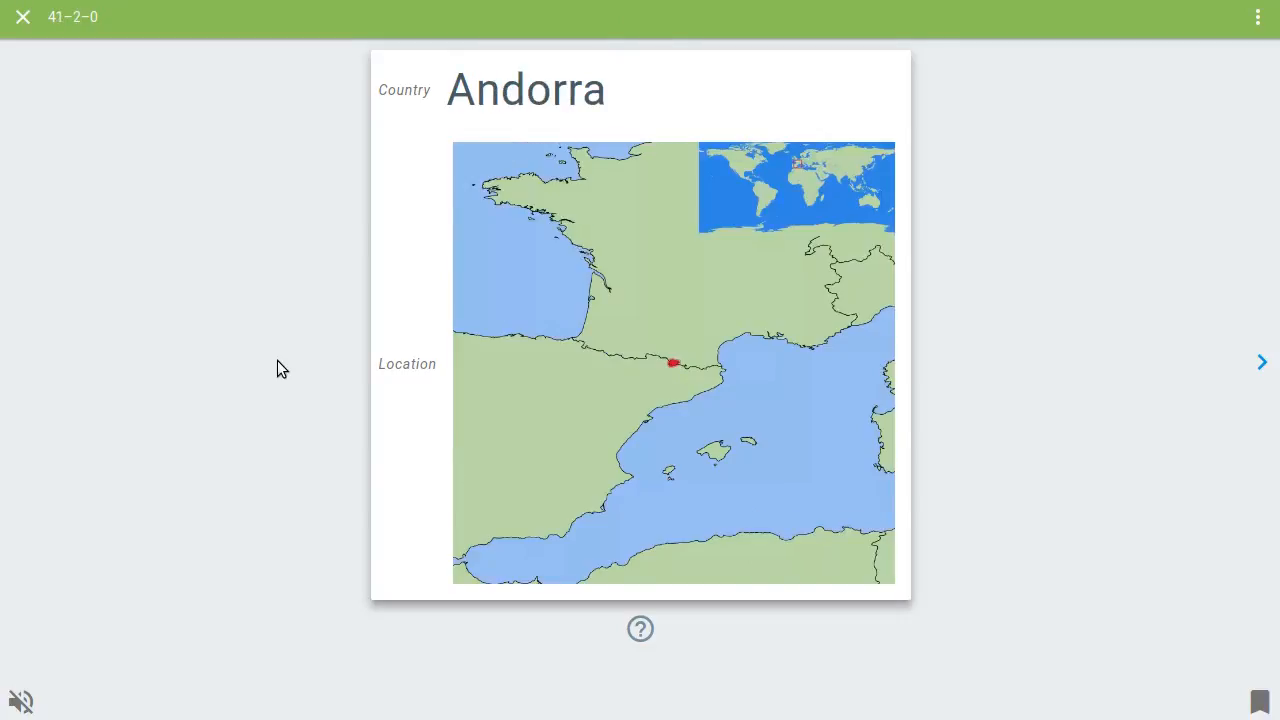
pyautogui.press('Right')
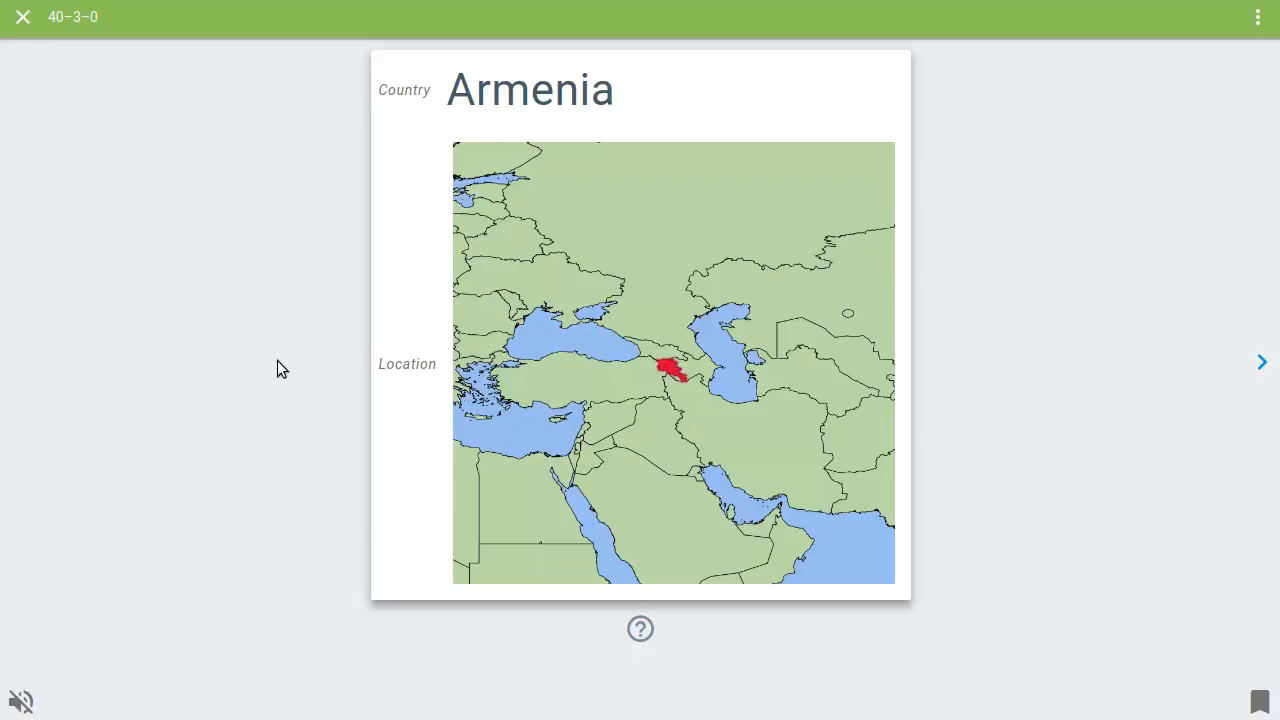
pyautogui.press('Right')
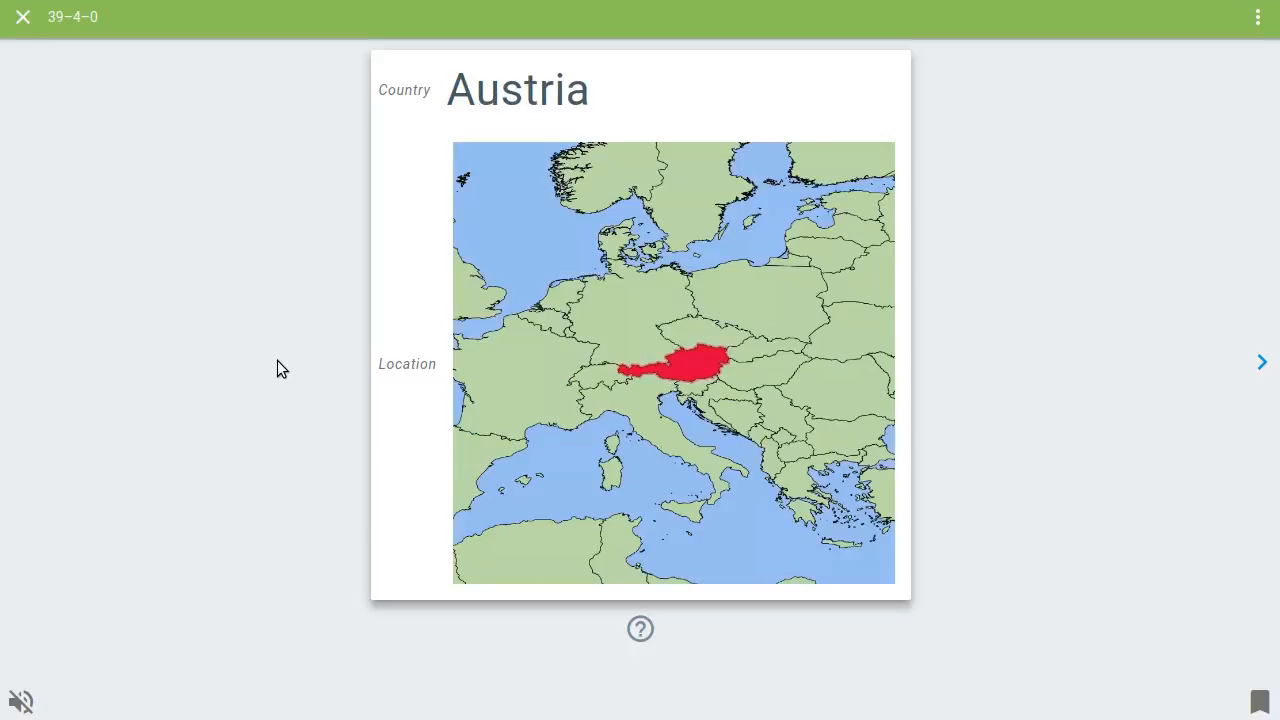
pyautogui.press('Right')
# Answer the Albania map with Albania and the Andorra map with Andorrra
pyautogui.write('Albania')
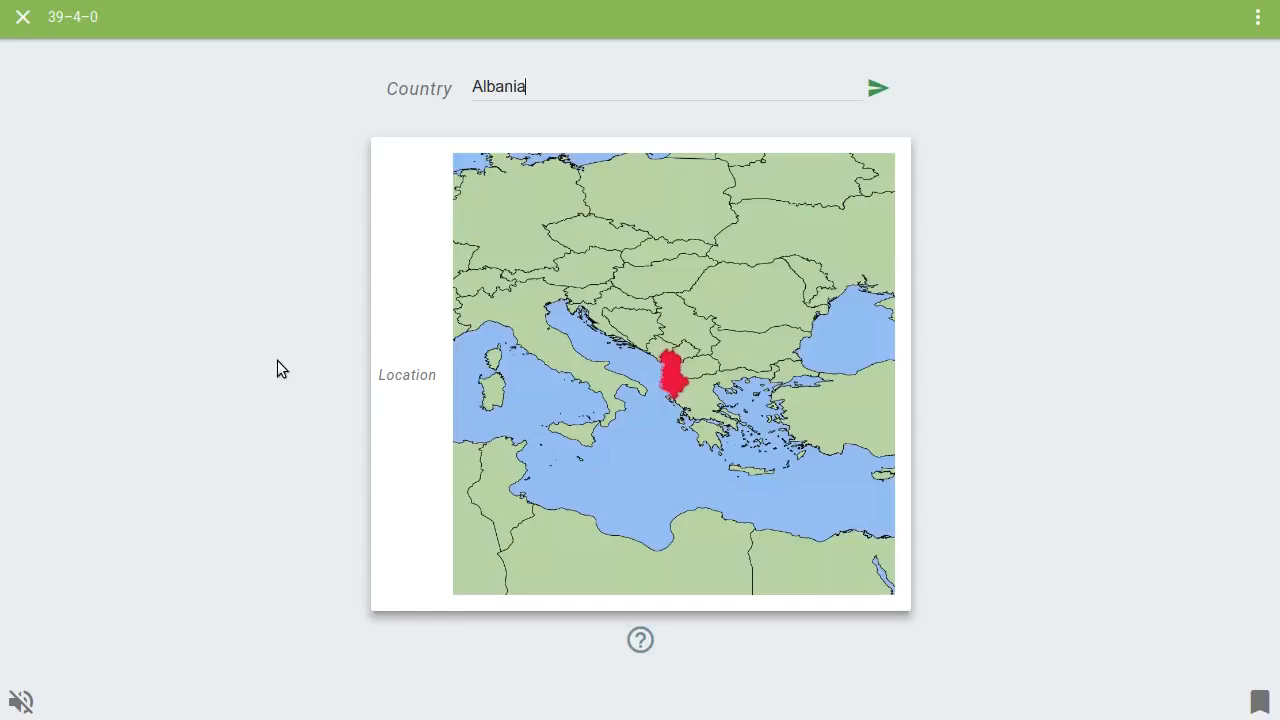
pyautogui.press('Return')
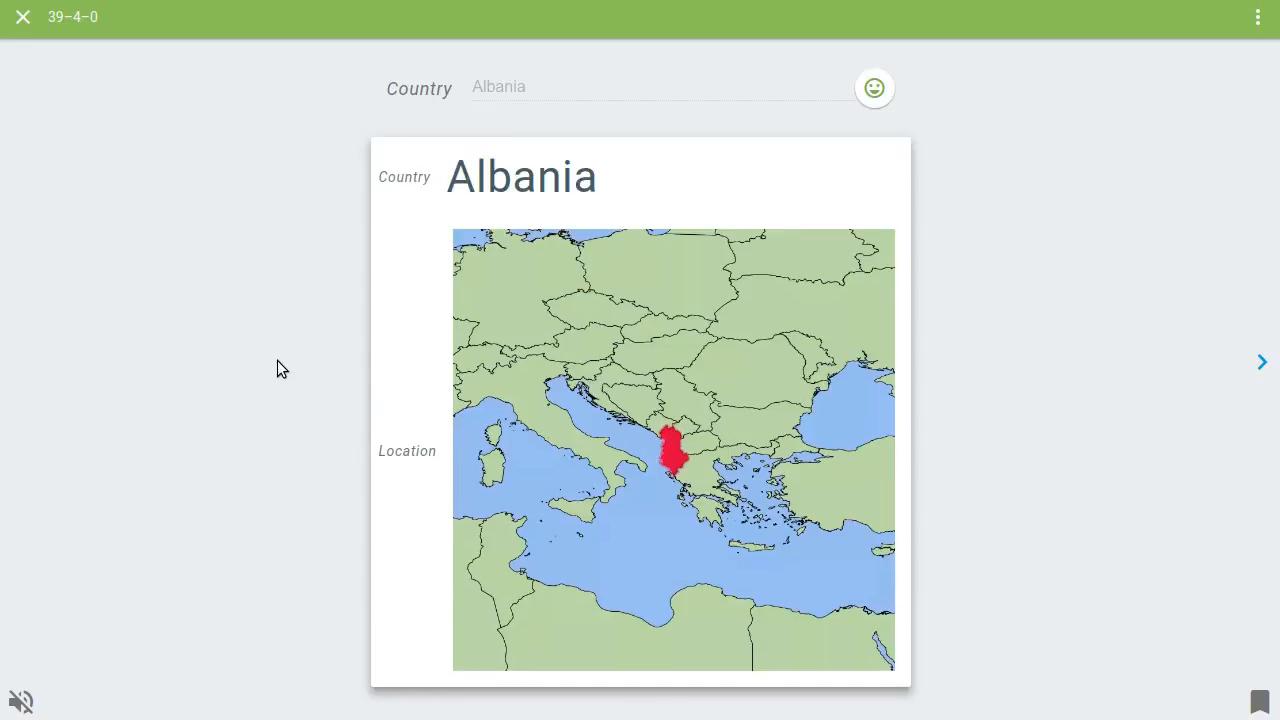
pyautogui.press('Right')
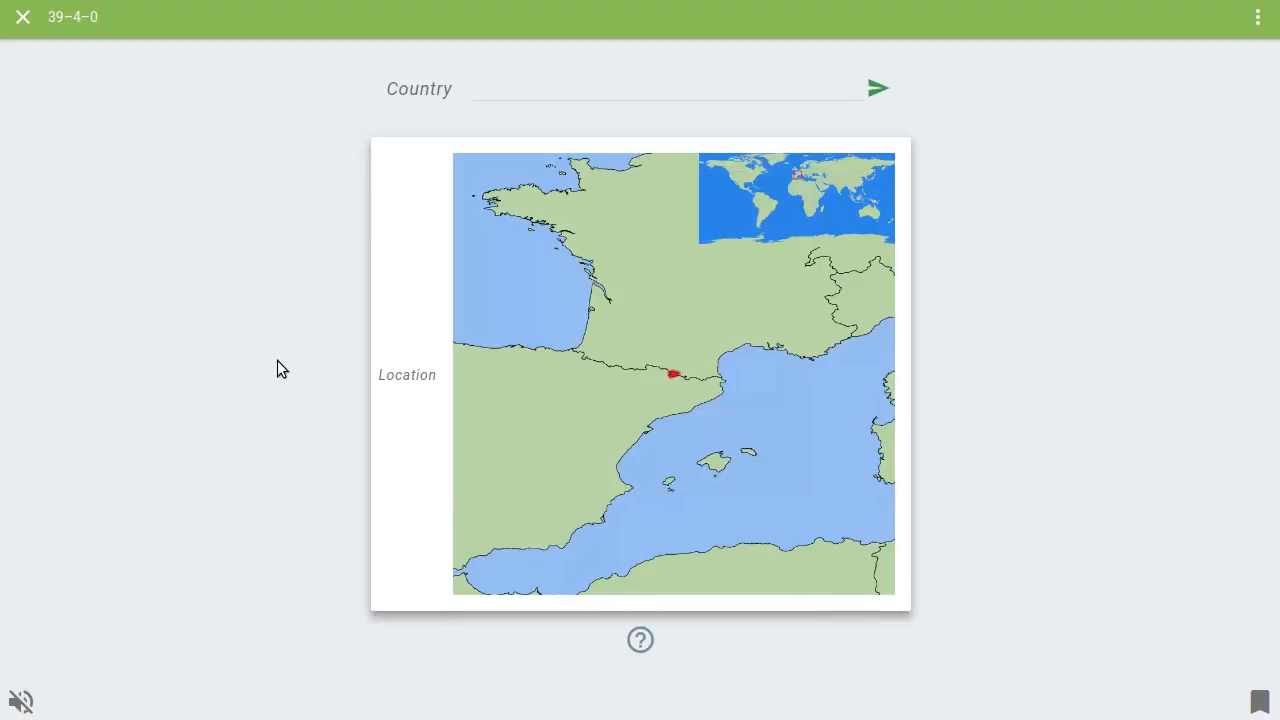
pyautogui.write('Andorrra')
pyautogui.press('Return')
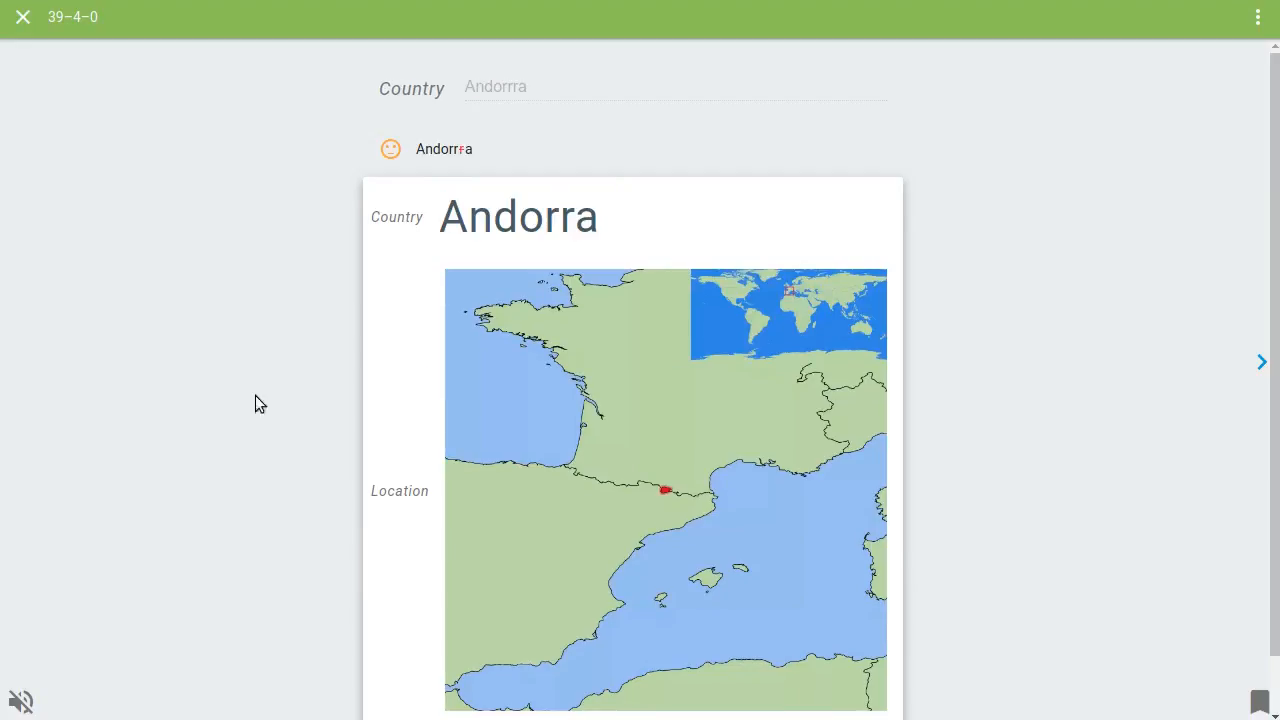
# Finish the learning session immediately and leave the session summary
pyautogui.click(1259, 22)
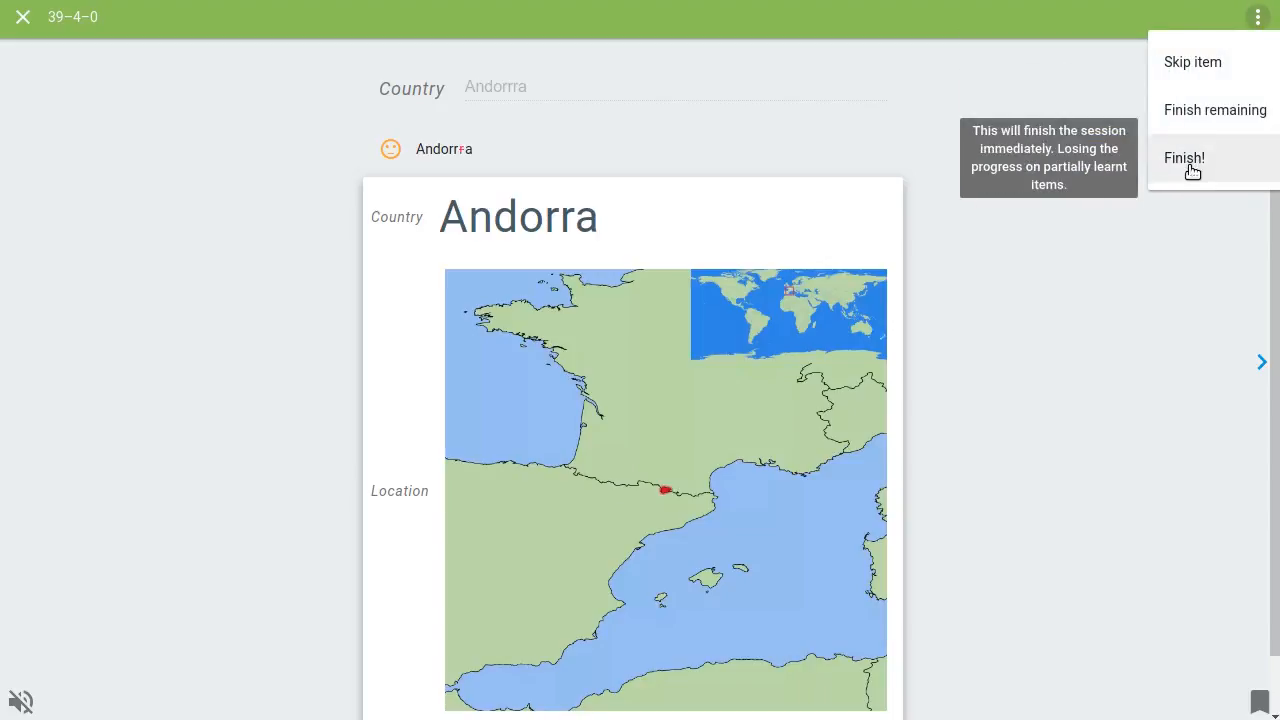
pyautogui.click(1192, 160)
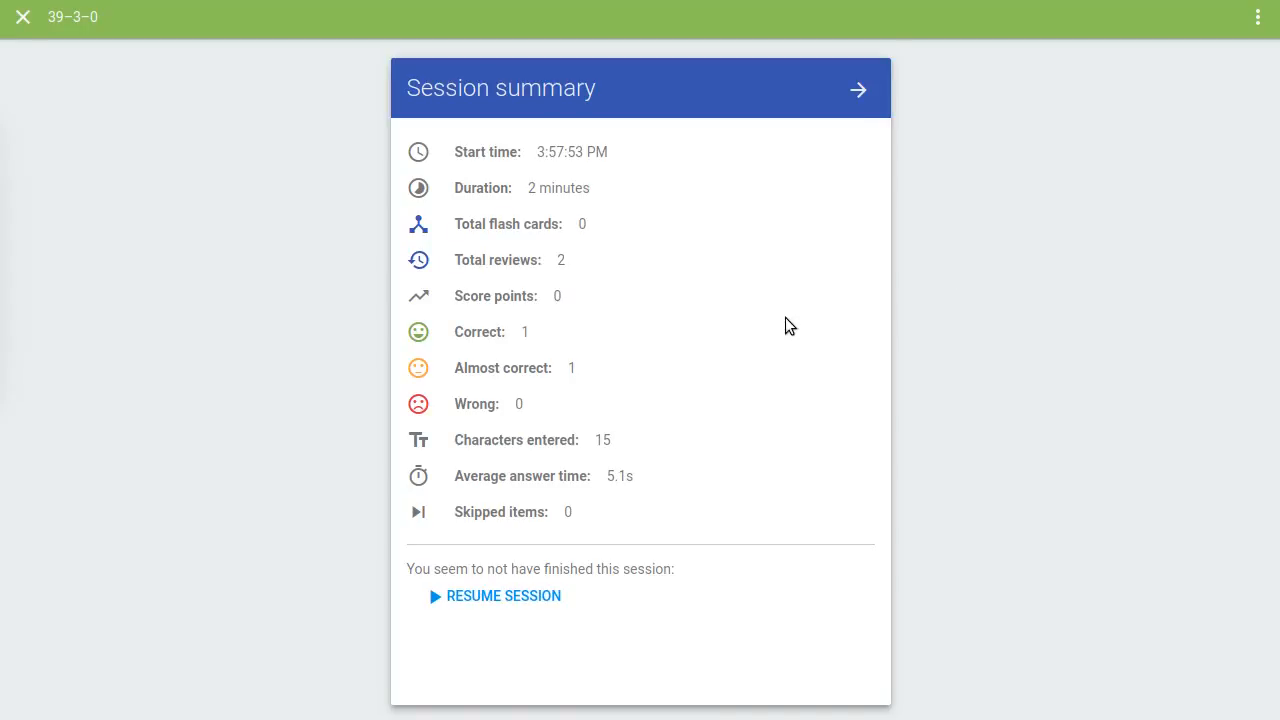
pyautogui.click(858, 89)
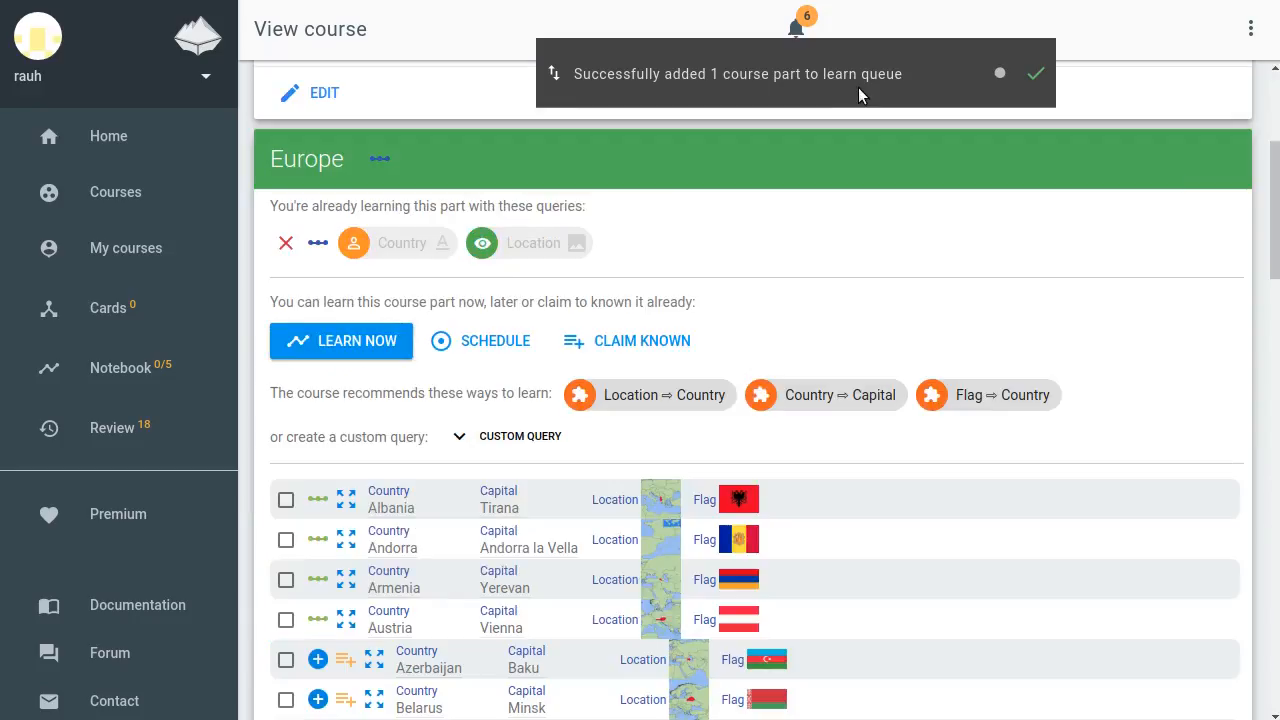
# Go to the home page and open the review overview
pyautogui.click(139, 137)
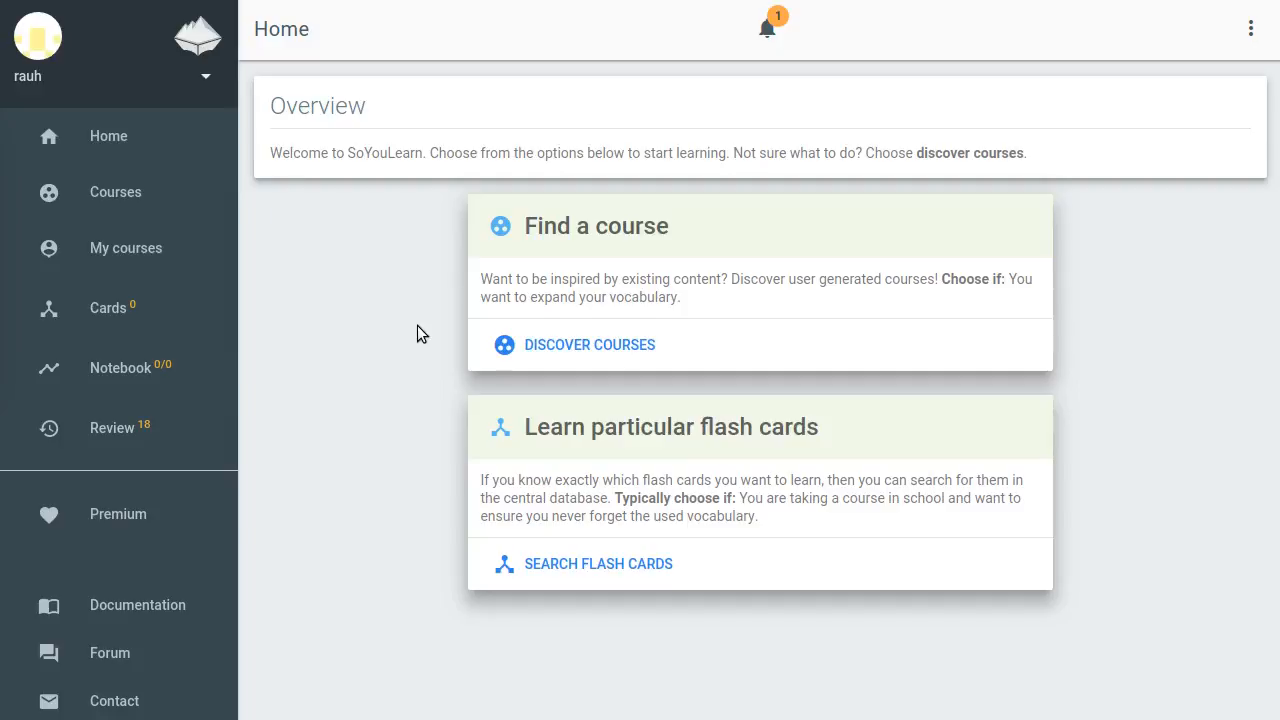
pyautogui.click(120, 432)
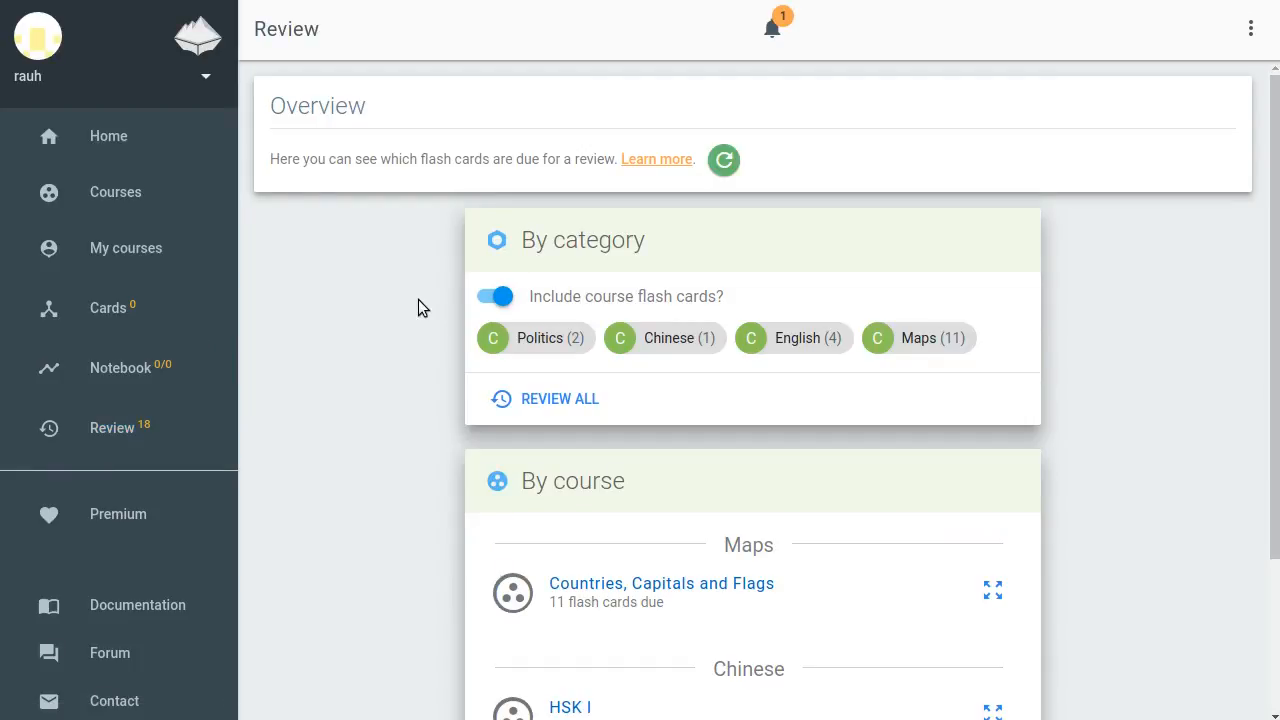
# Start a review of the Politics category and answer the 1817-1825 president card with James Monroe
pyautogui.scroll(-3, 783, 563)
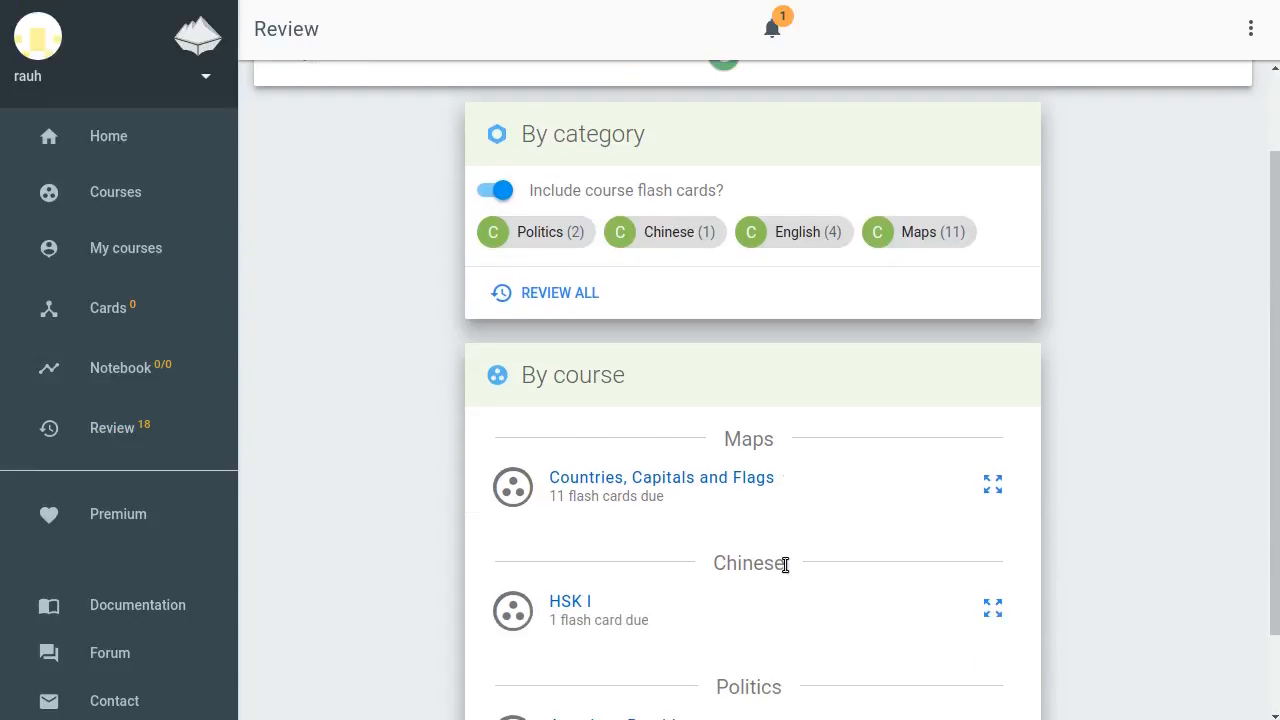
pyautogui.scroll(3, 786, 568)
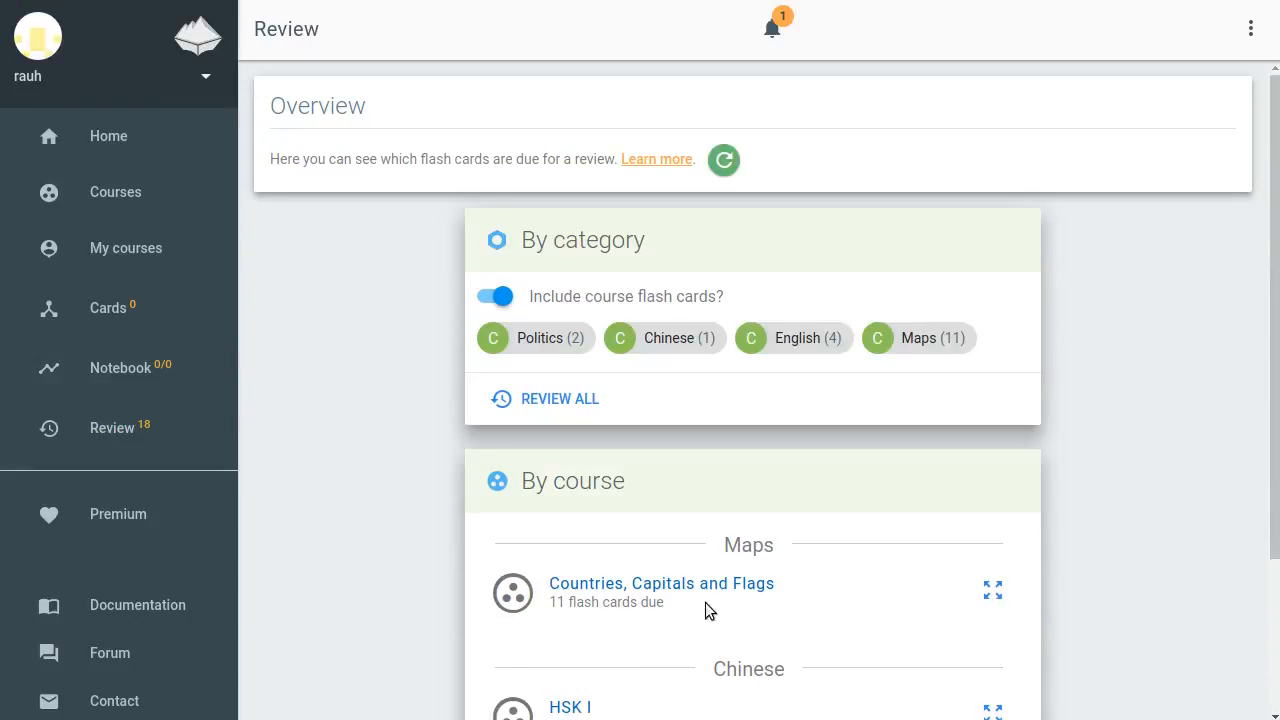
pyautogui.click(544, 345)
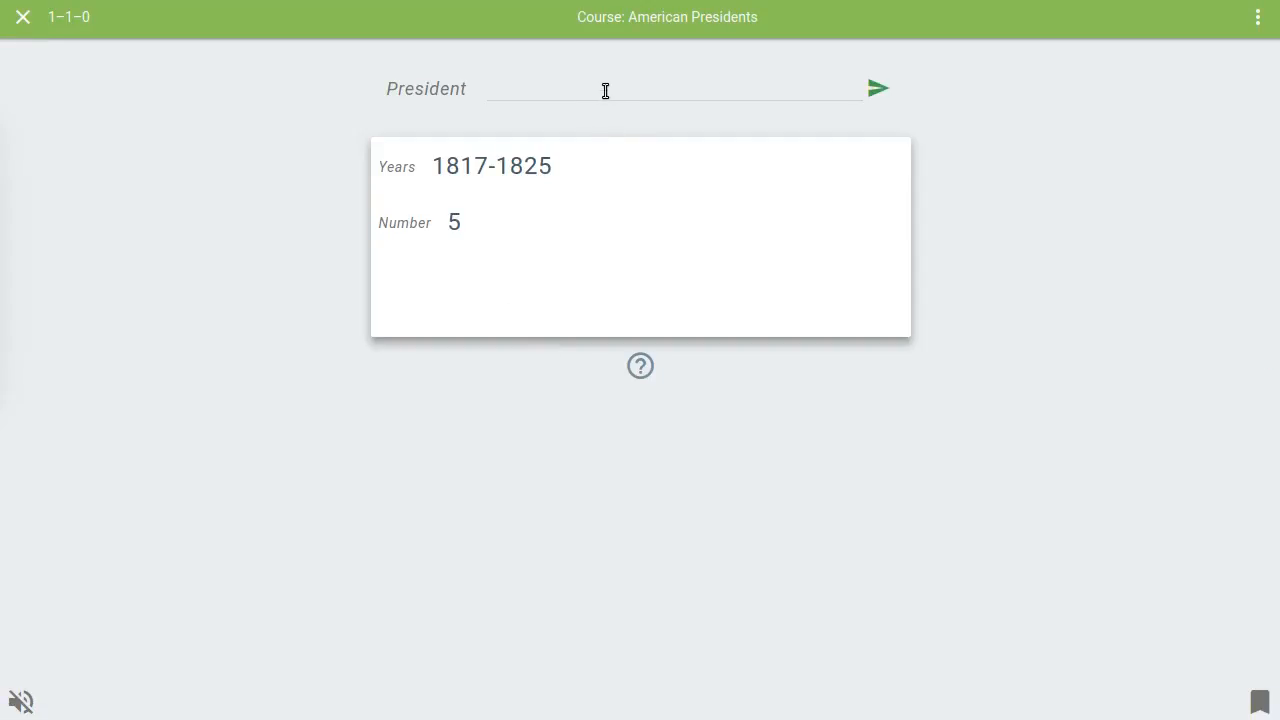
pyautogui.write('James Monro')
pyautogui.write('e')
pyautogui.press('Return')
# Answer the 1809-1817 president card with James Madison and leave the session summary
pyautogui.write('James Madison')
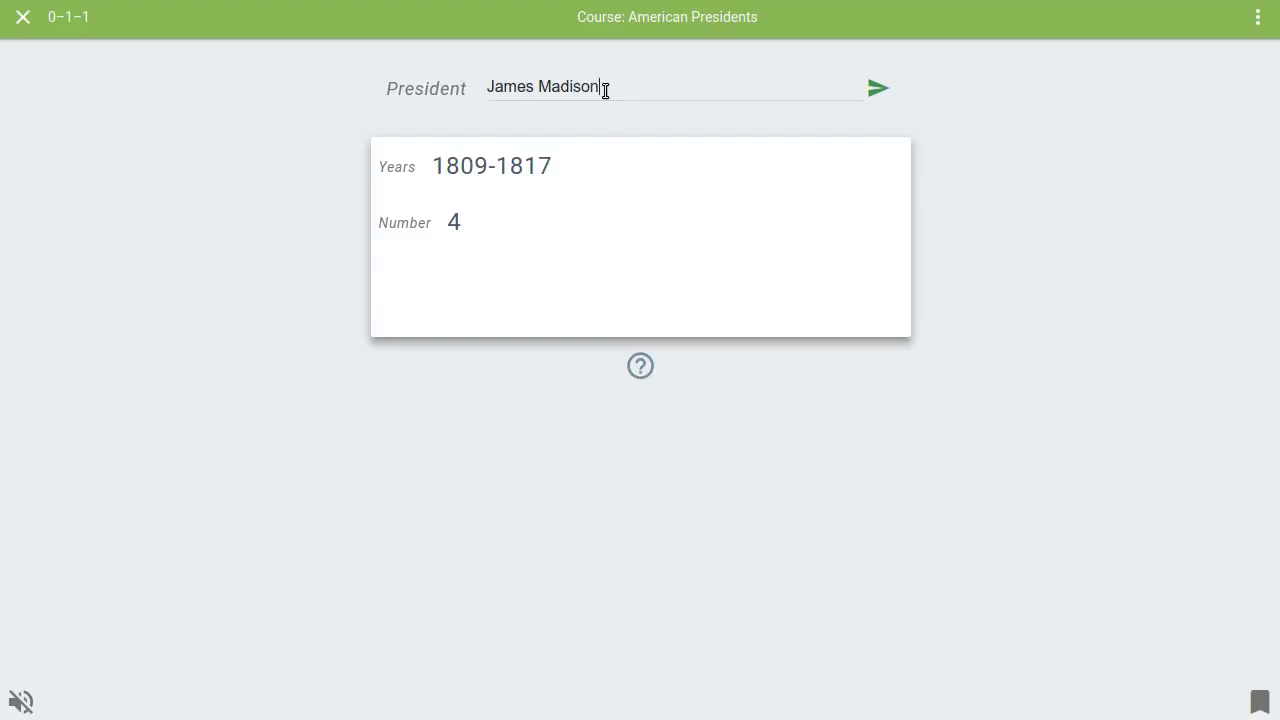
pyautogui.press('Return')
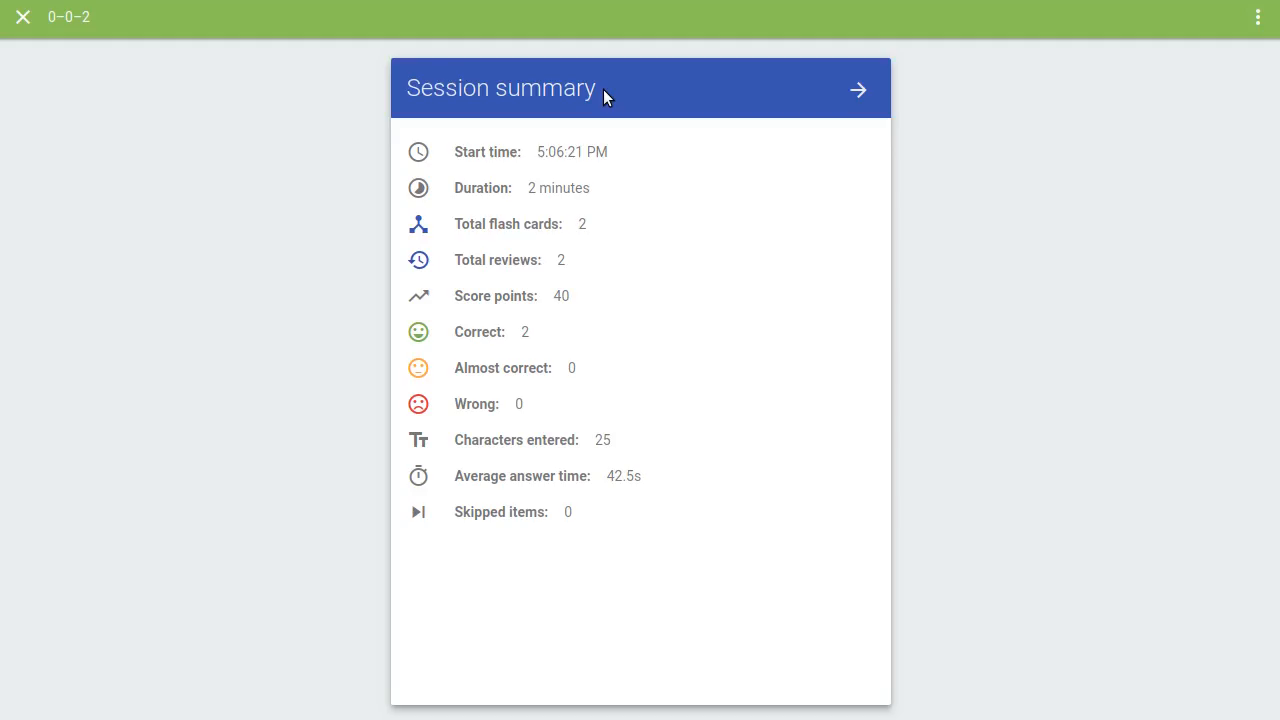
pyautogui.click(856, 90)
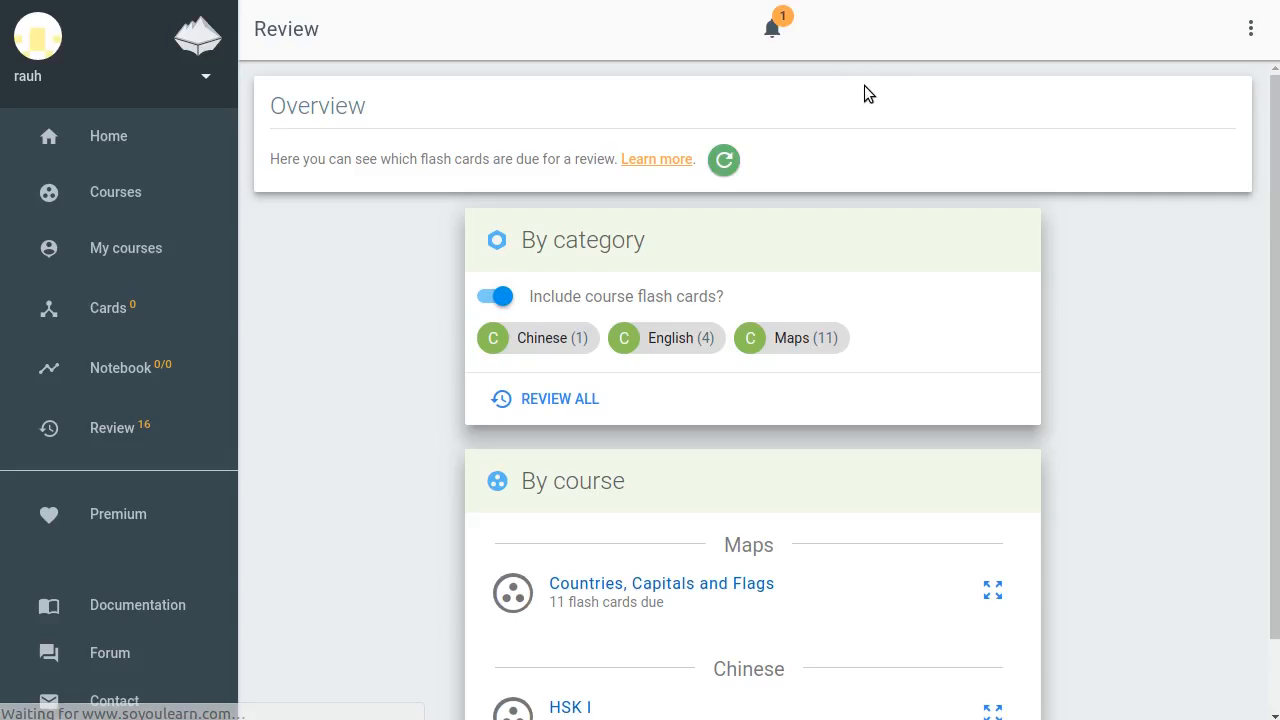
# Open flash card search and set it to learning English with German as the mother language
pyautogui.click(121, 137)
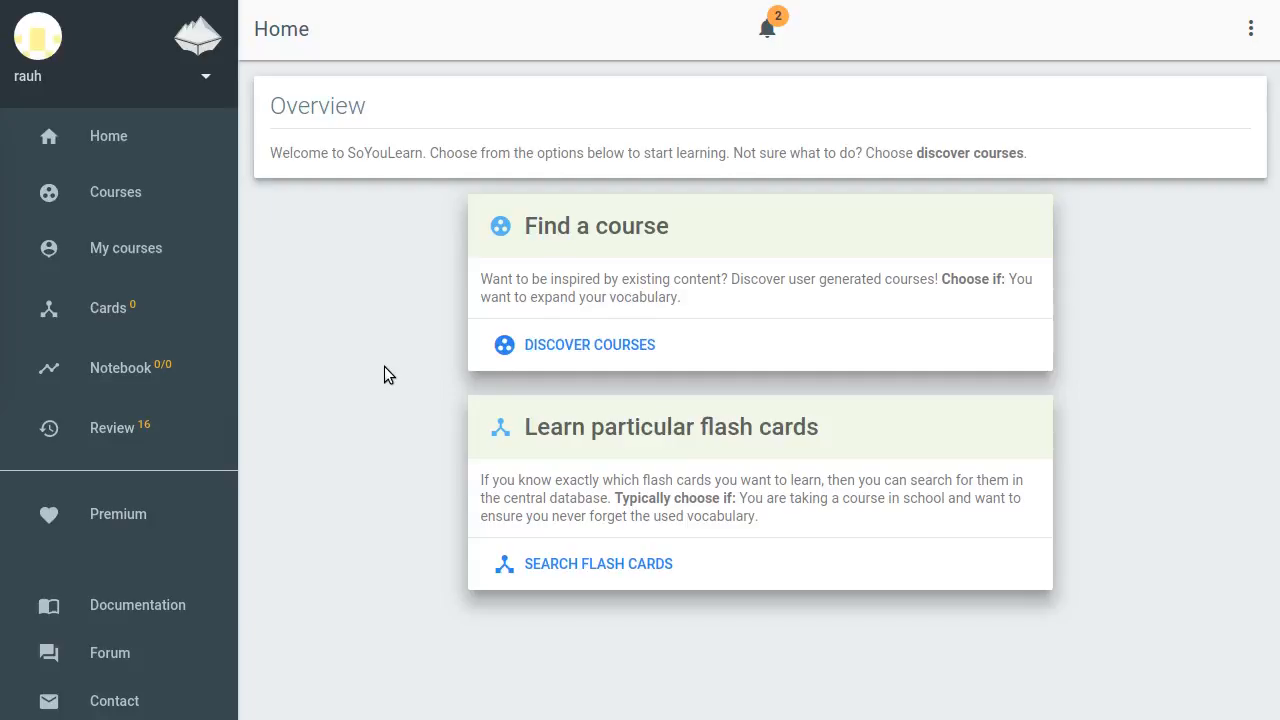
pyautogui.click(658, 431)
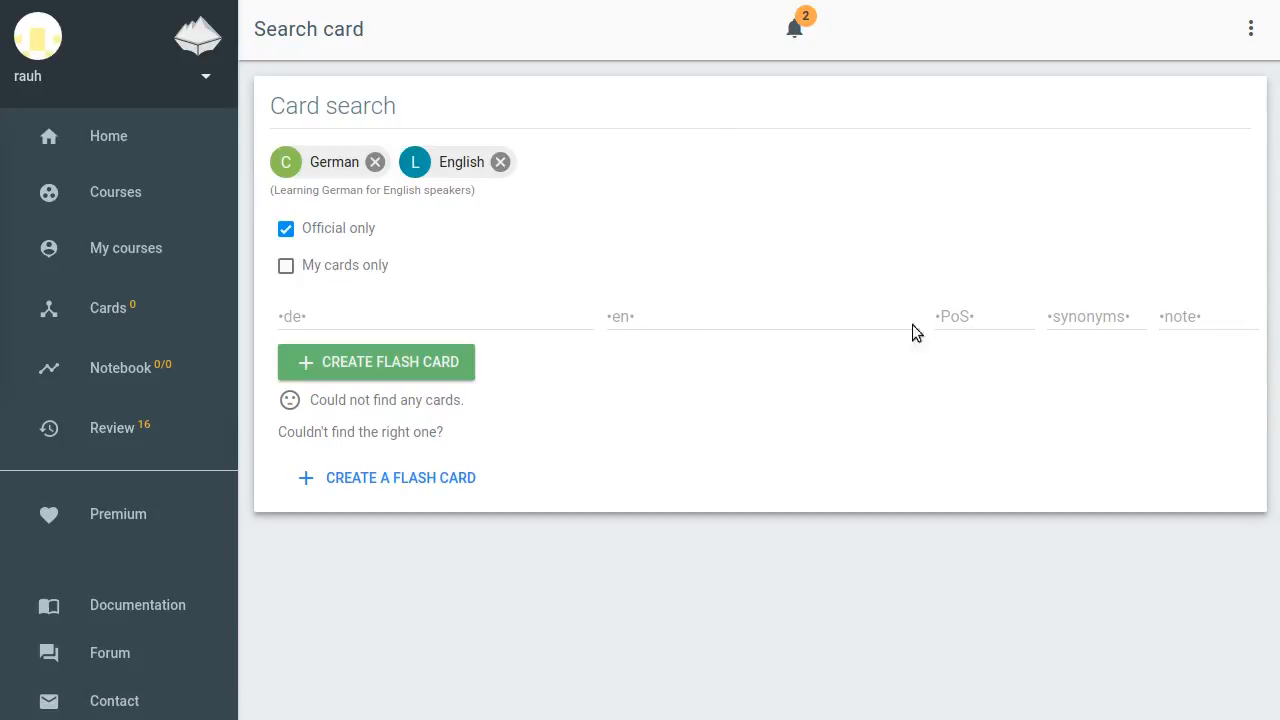
pyautogui.moveTo(273, 191); pyautogui.dragTo(463, 191)
pyautogui.click(560, 205)
pyautogui.click(376, 163)
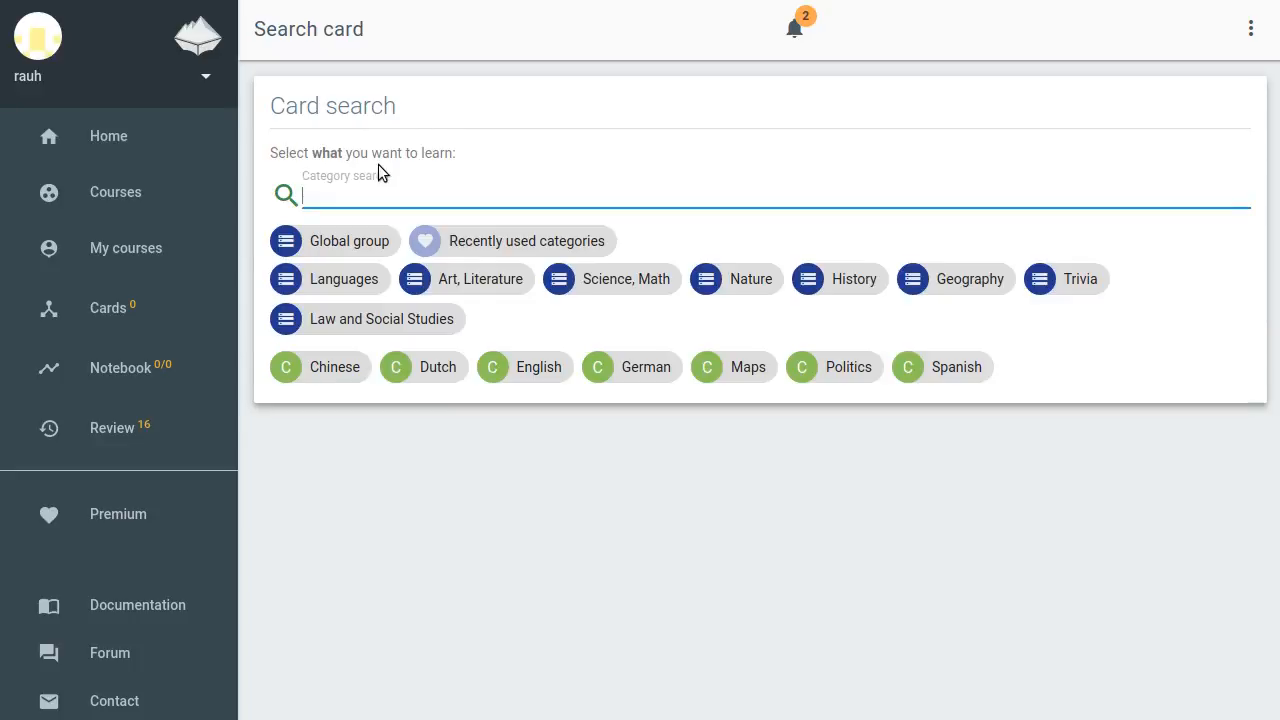
pyautogui.click(532, 367)
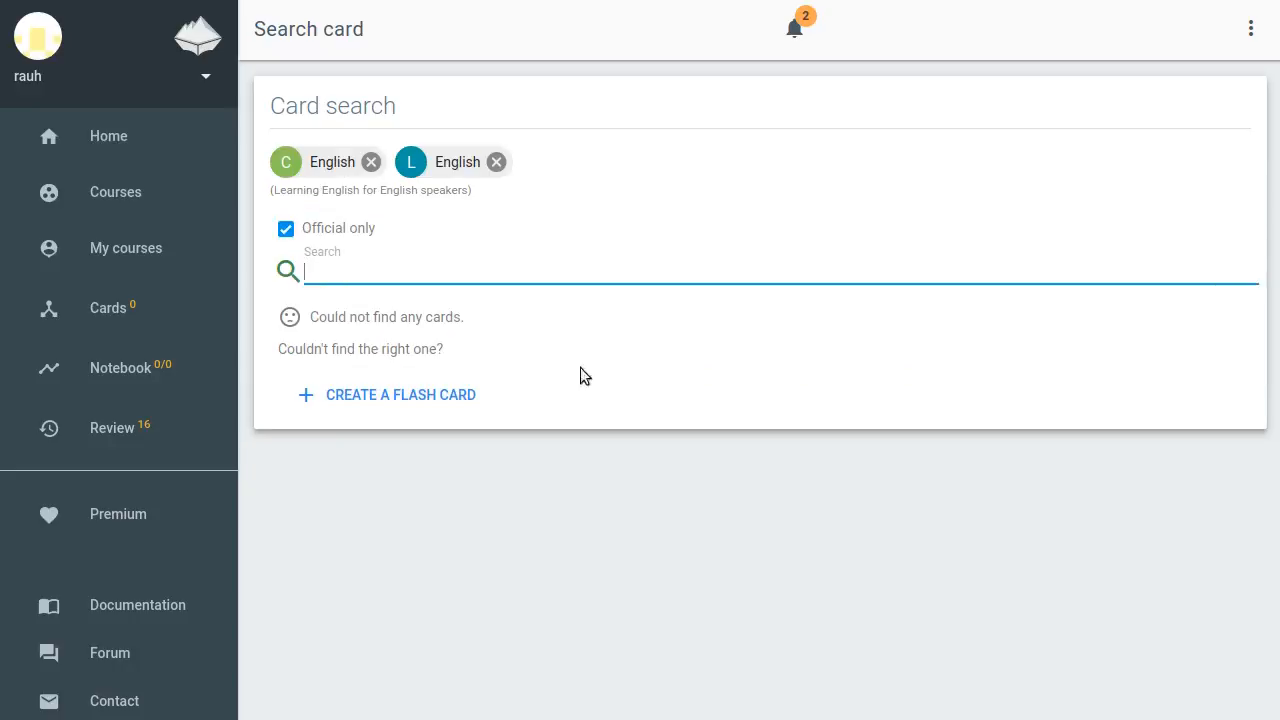
pyautogui.click(496, 160)
pyautogui.click(660, 253)
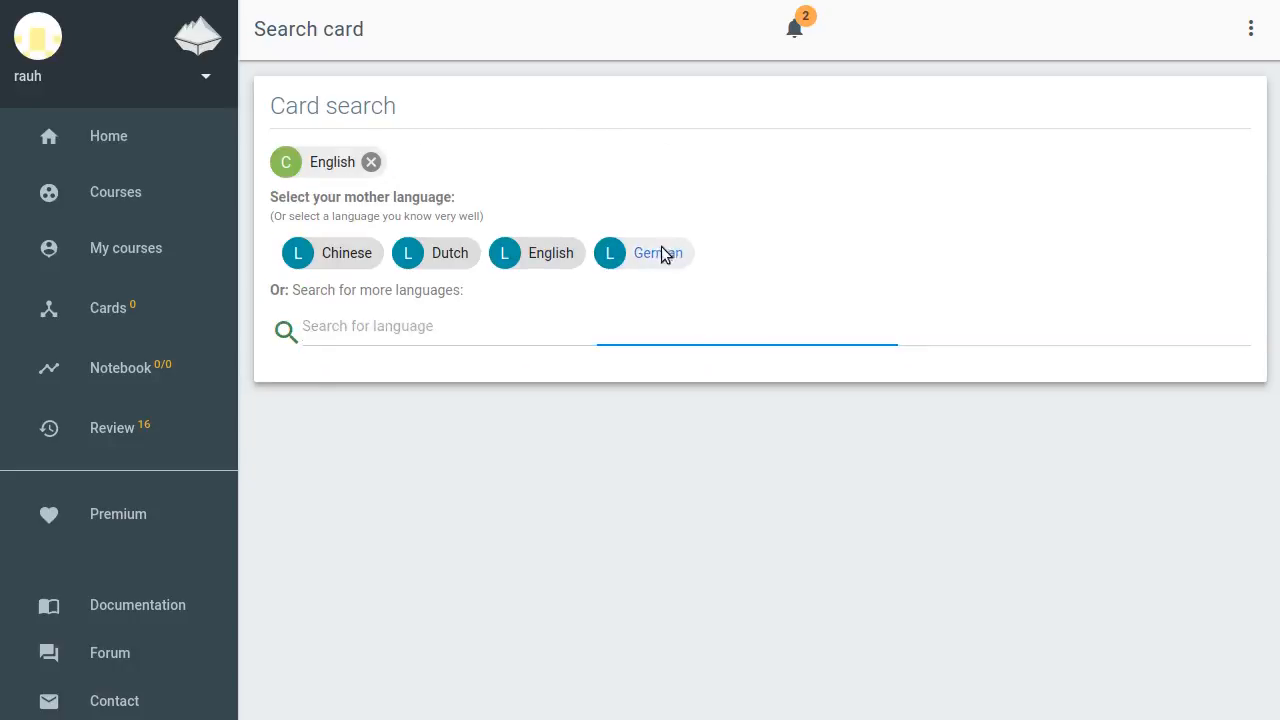
pyautogui.click(802, 310)
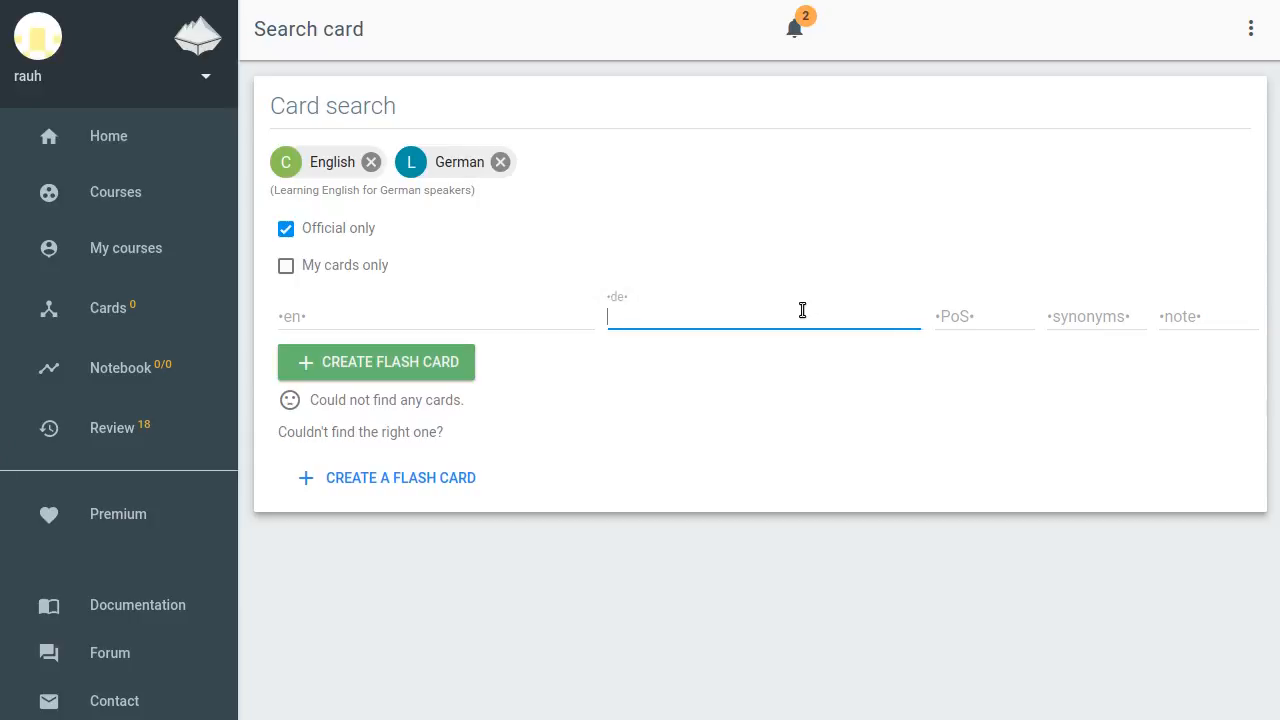
pyautogui.click(496, 322)
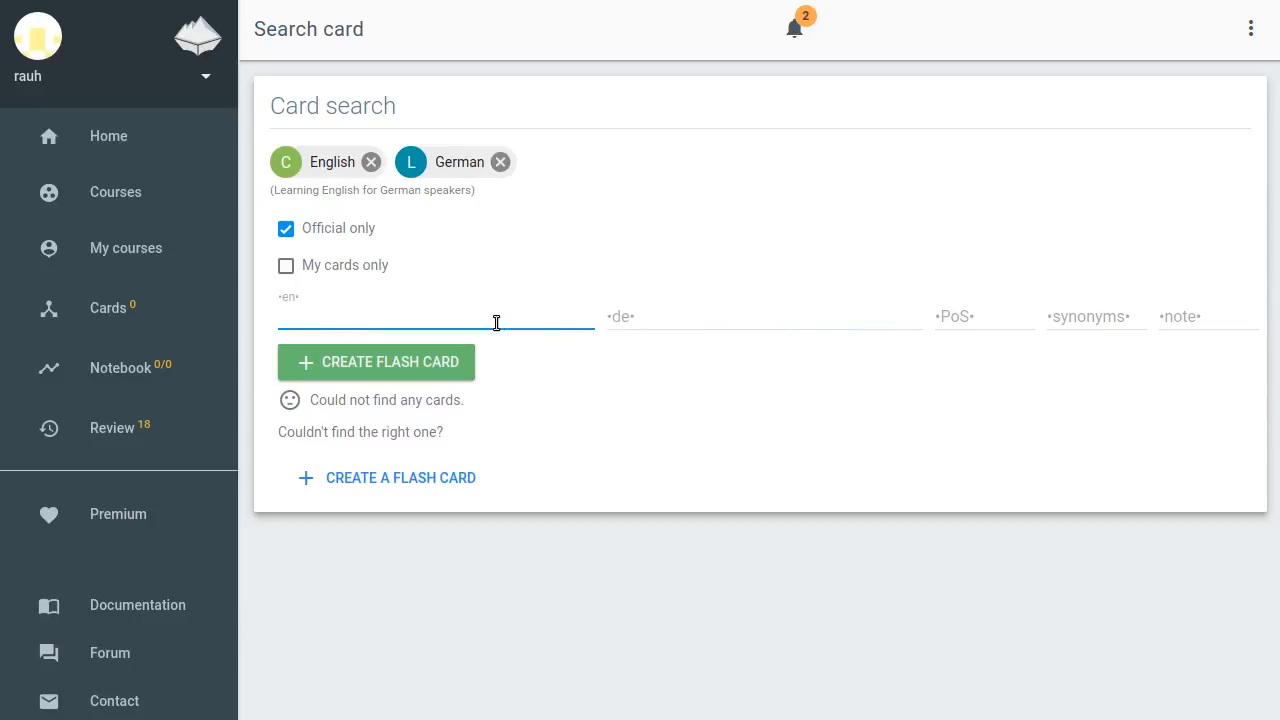
# Search for "to align" and queue the ausrichten card with the English ⇒ German query
pyautogui.write('to align')
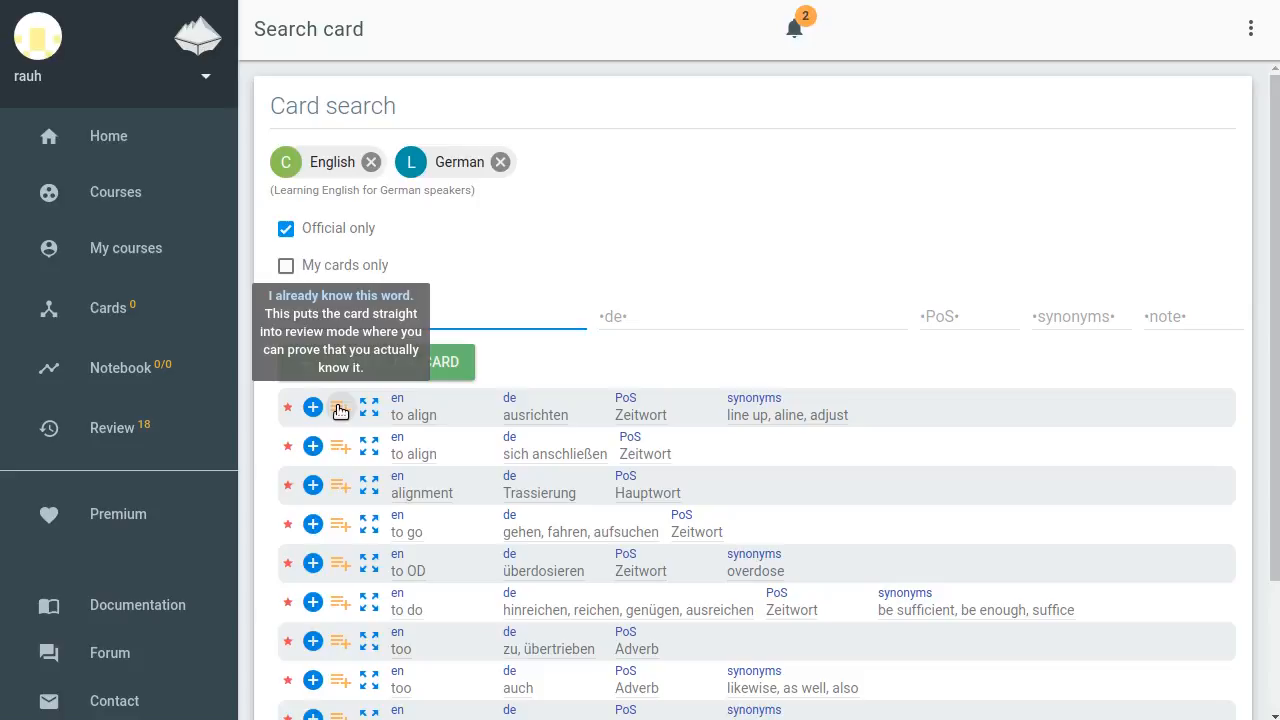
pyautogui.click(312, 408)
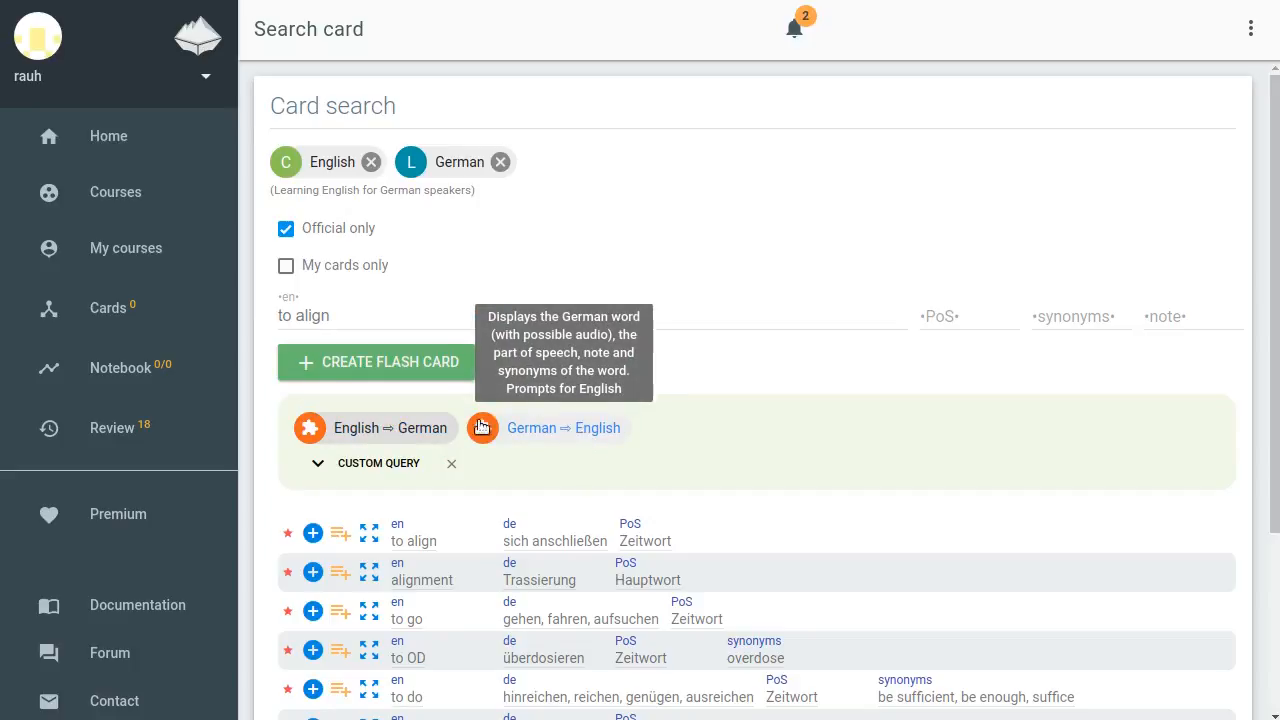
pyautogui.click(400, 428)
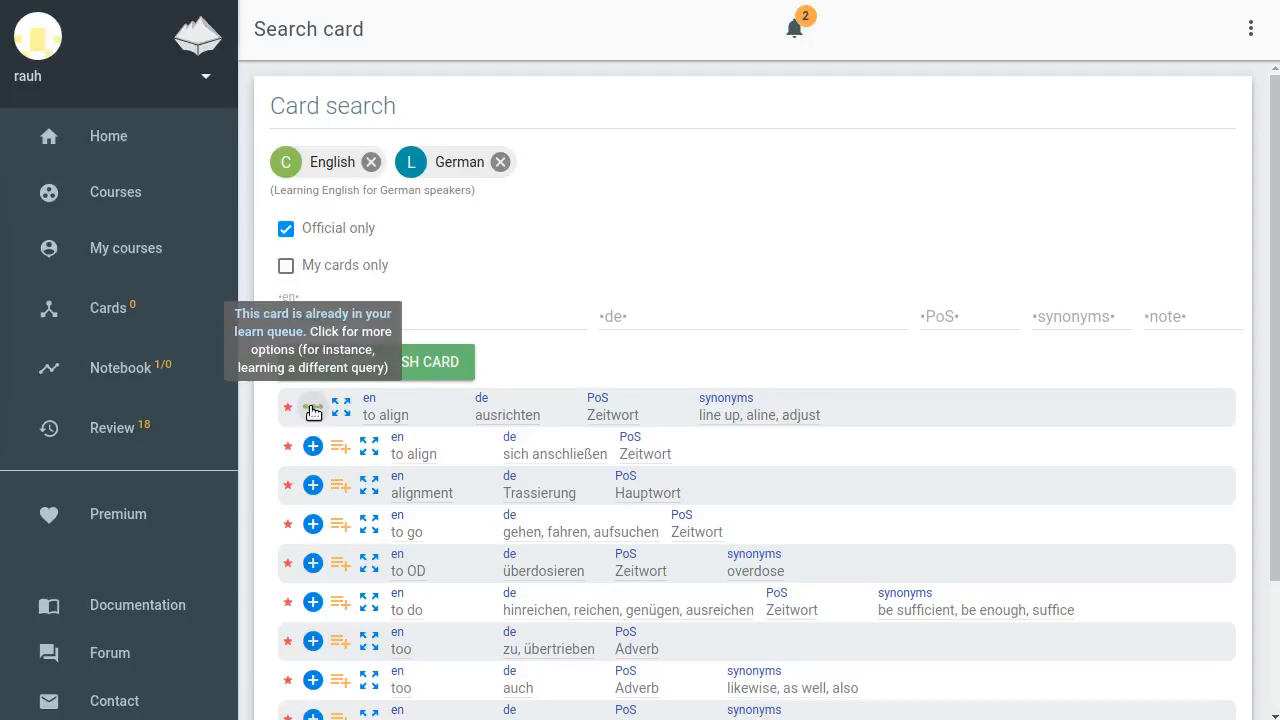
# Search German cards for "klein" and queue the small card with the English ⇒ German query
pyautogui.tripleClick(454, 314)
pyautogui.press('BackSpace')
pyautogui.press('Tab')
pyautogui.write('klein')
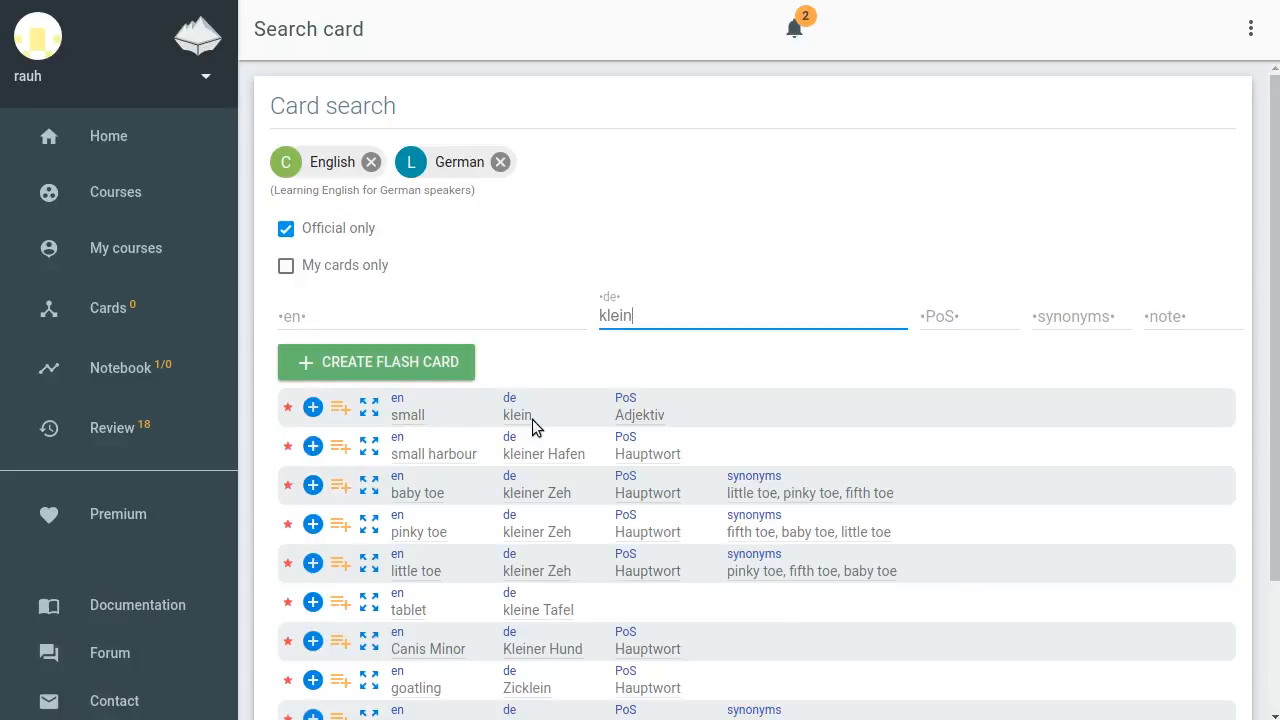
pyautogui.click(313, 407)
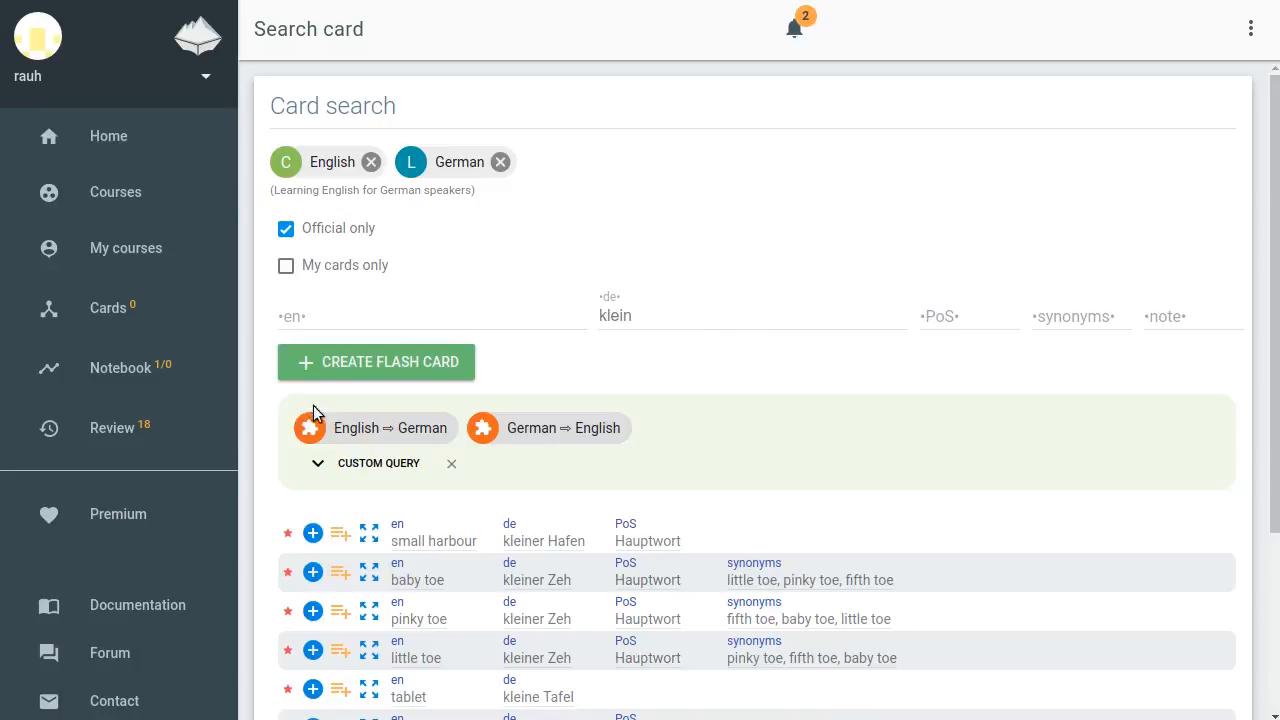
pyautogui.click(376, 427)
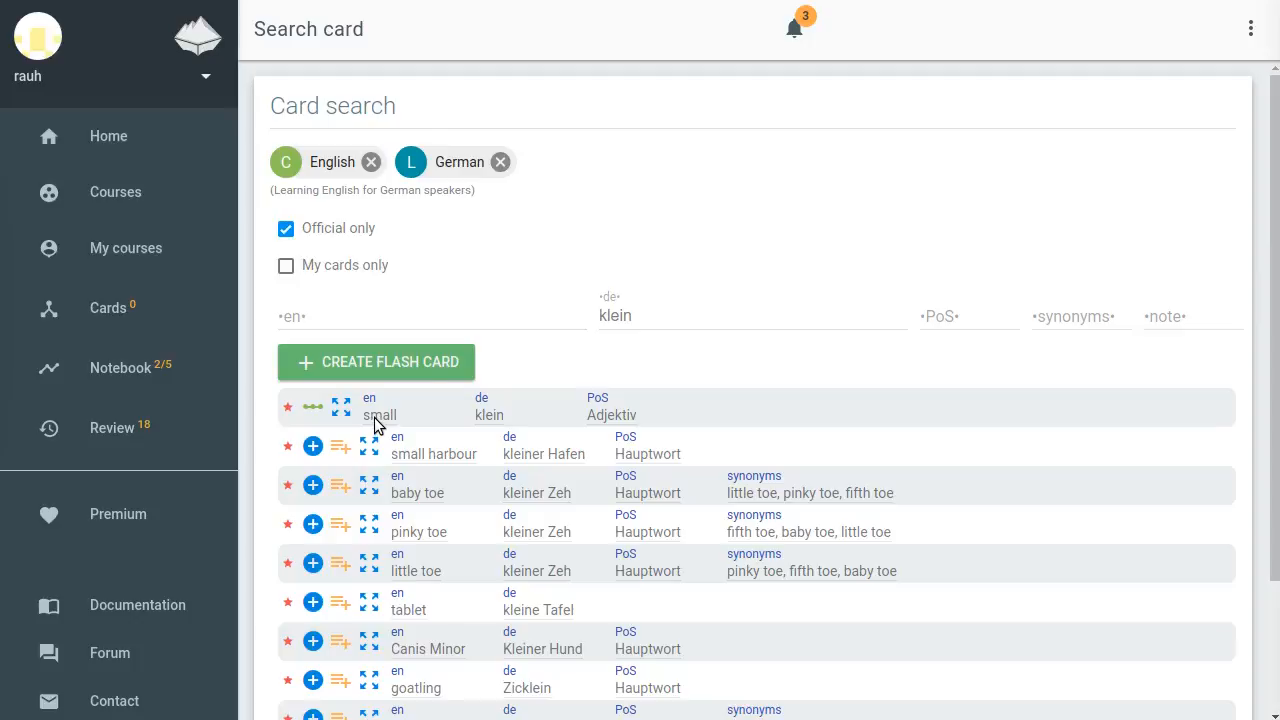
# Open the Notebook and examine the queued courses and cards by category
pyautogui.click(115, 368)
pyautogui.scroll(-3, 391, 357)
pyautogui.scroll(-1, 400, 360)
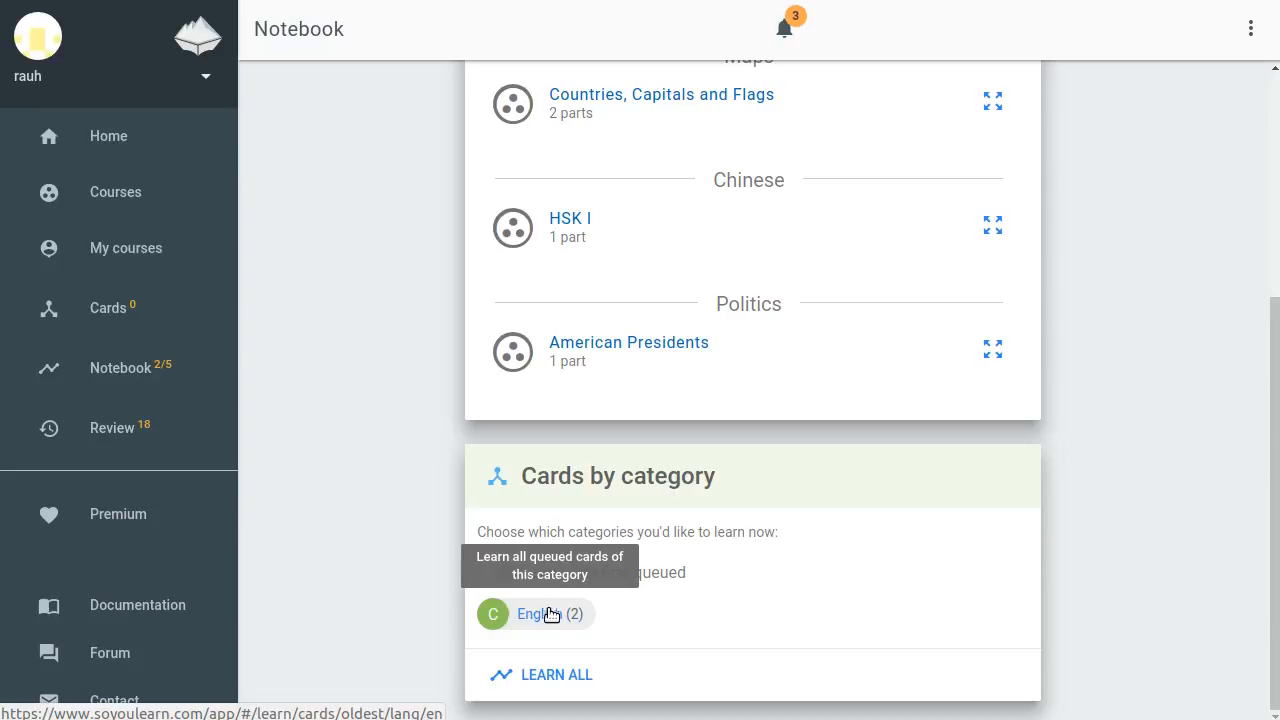
# Start creating a new Languages course teaching Spanish to English speakers
pyautogui.click(105, 197)
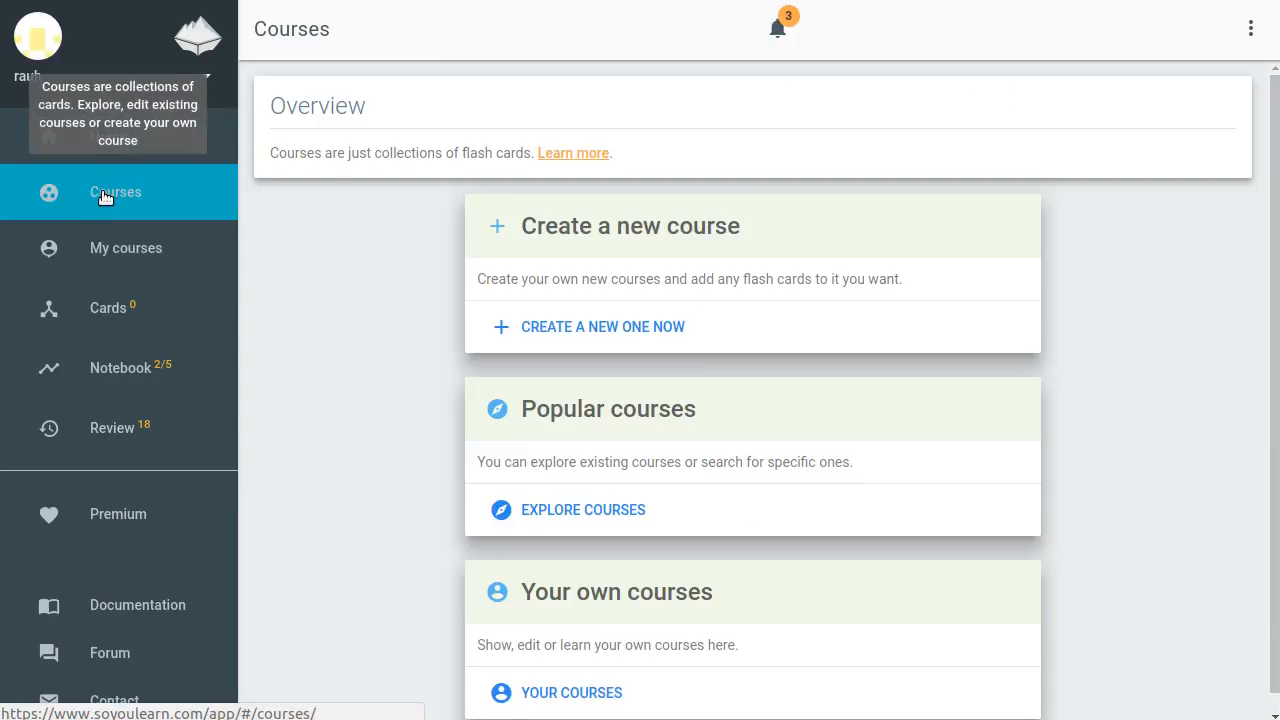
pyautogui.click(655, 232)
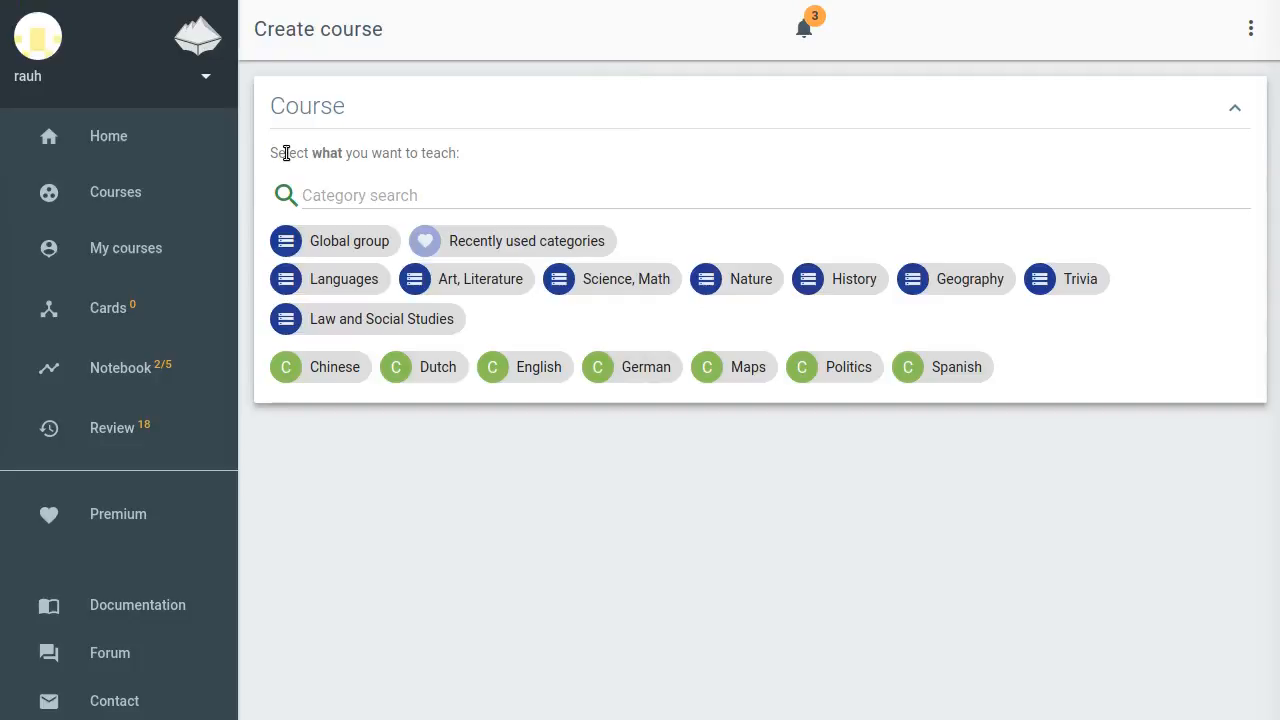
pyautogui.click(334, 279)
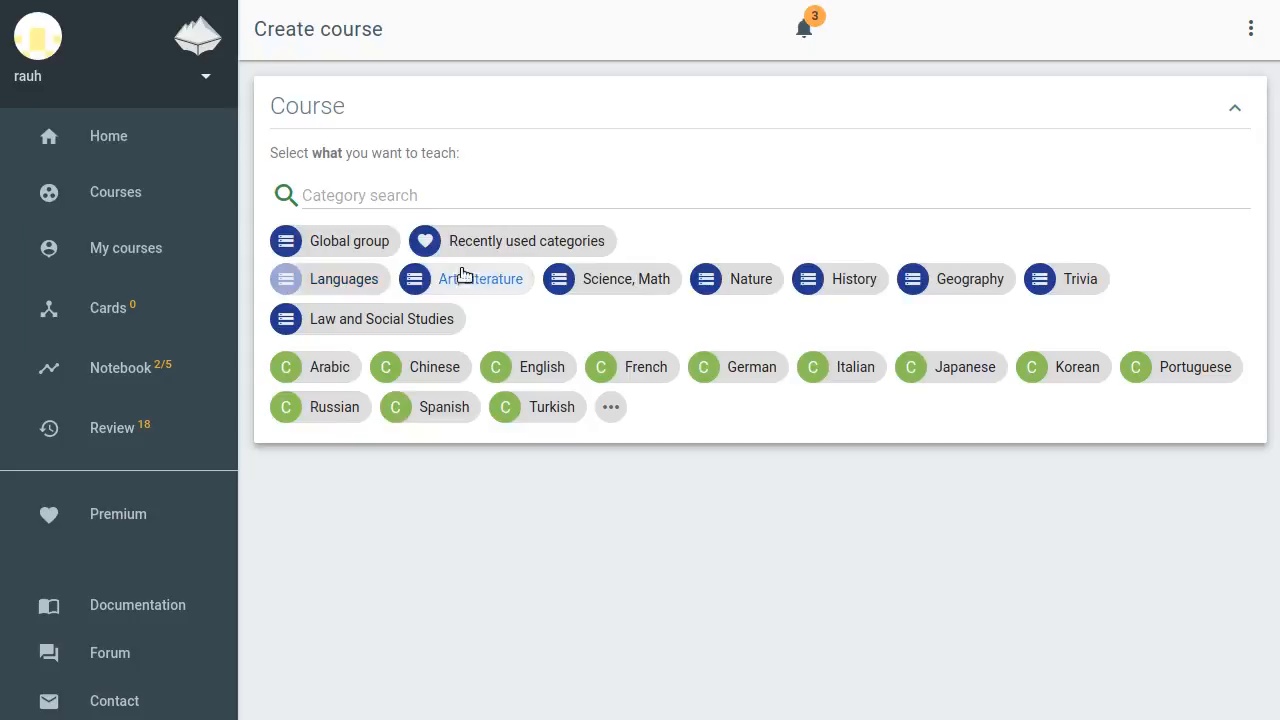
pyautogui.click(451, 414)
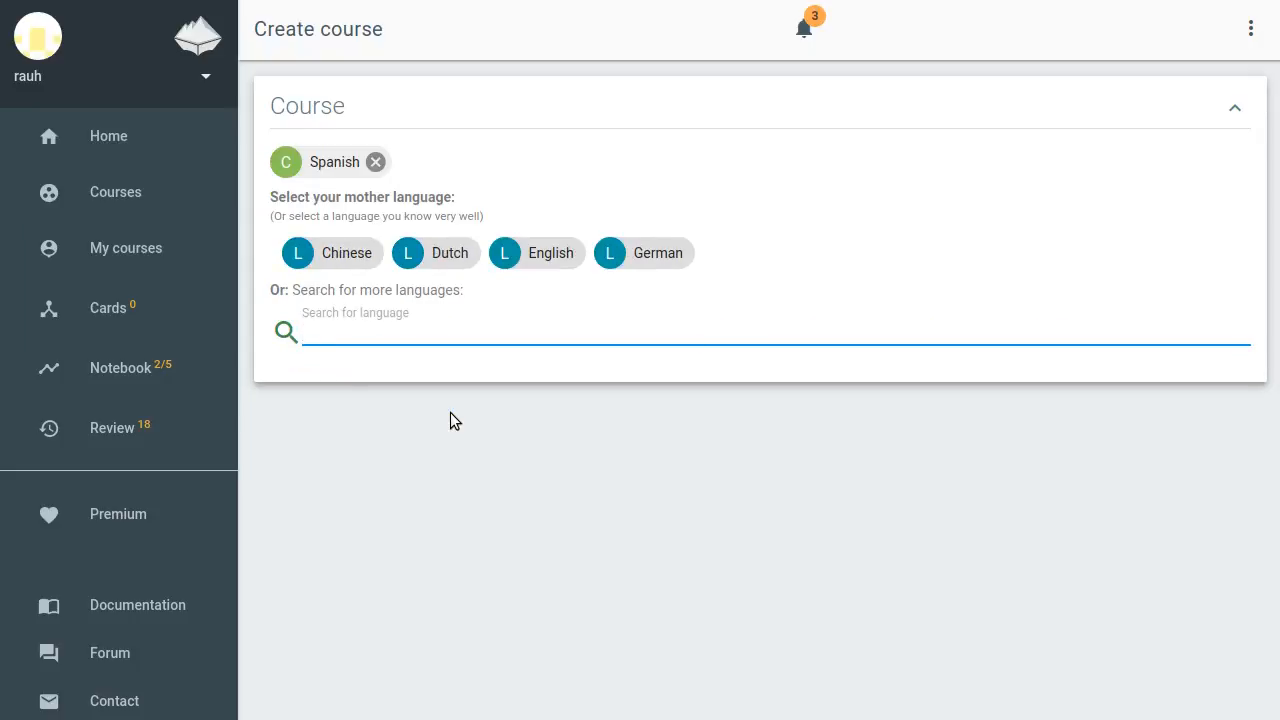
pyautogui.click(553, 257)
# Paste the course name University of ... SPAN-105 Spring-2018 and the weekly vocabulary description
pyautogui.write('University of ... SPAN-105 Spring-2018')
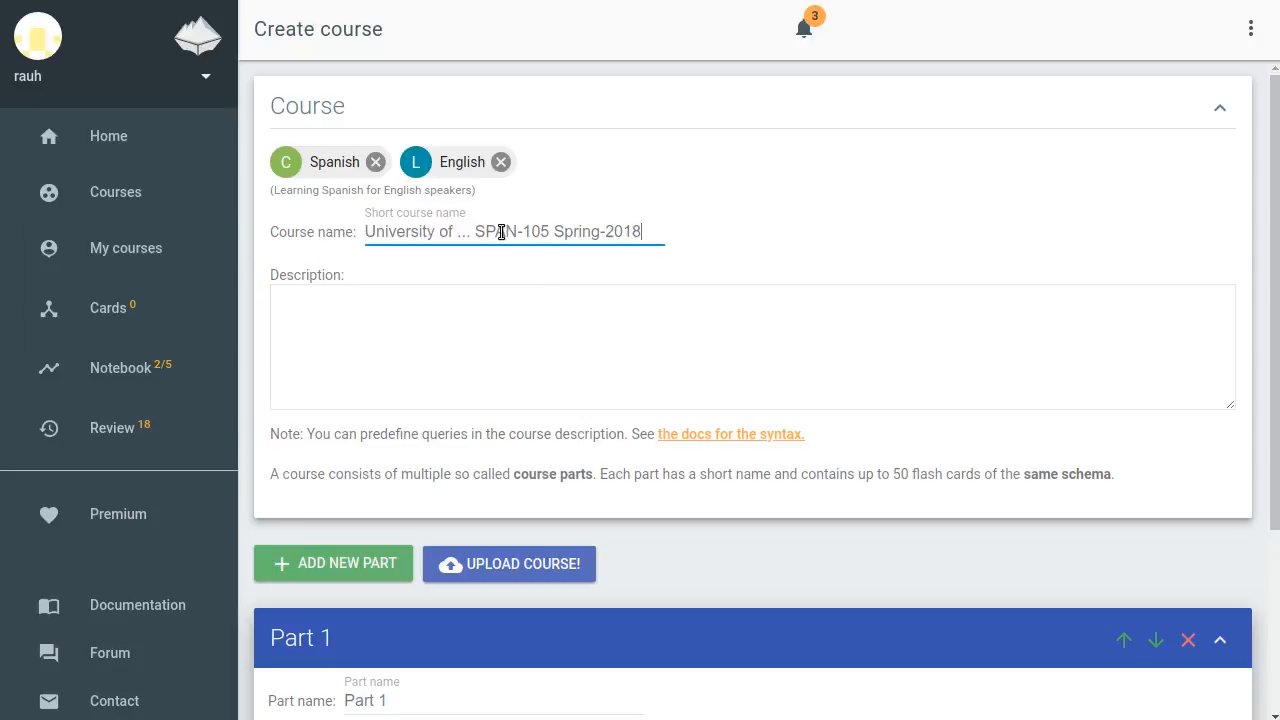
pyautogui.click(460, 315)
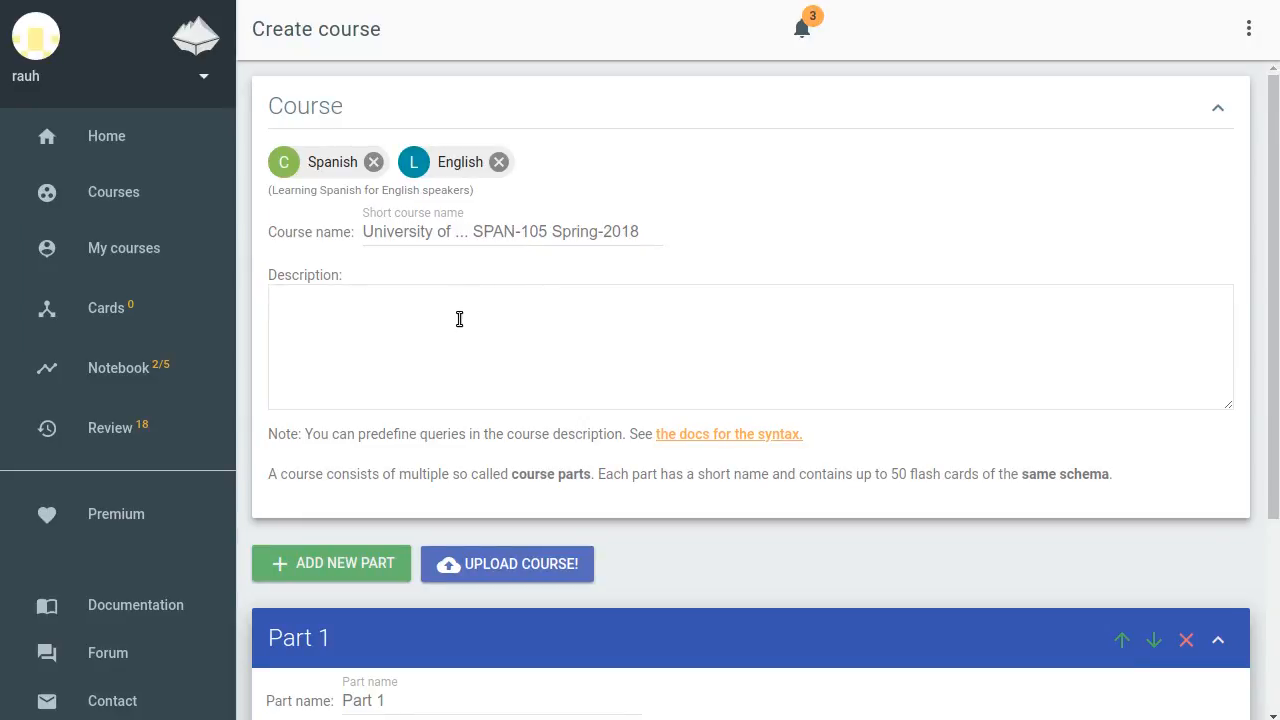
pyautogui.write('The weekly vocabulary for the SPAN-105 at the University of ... using the book...')
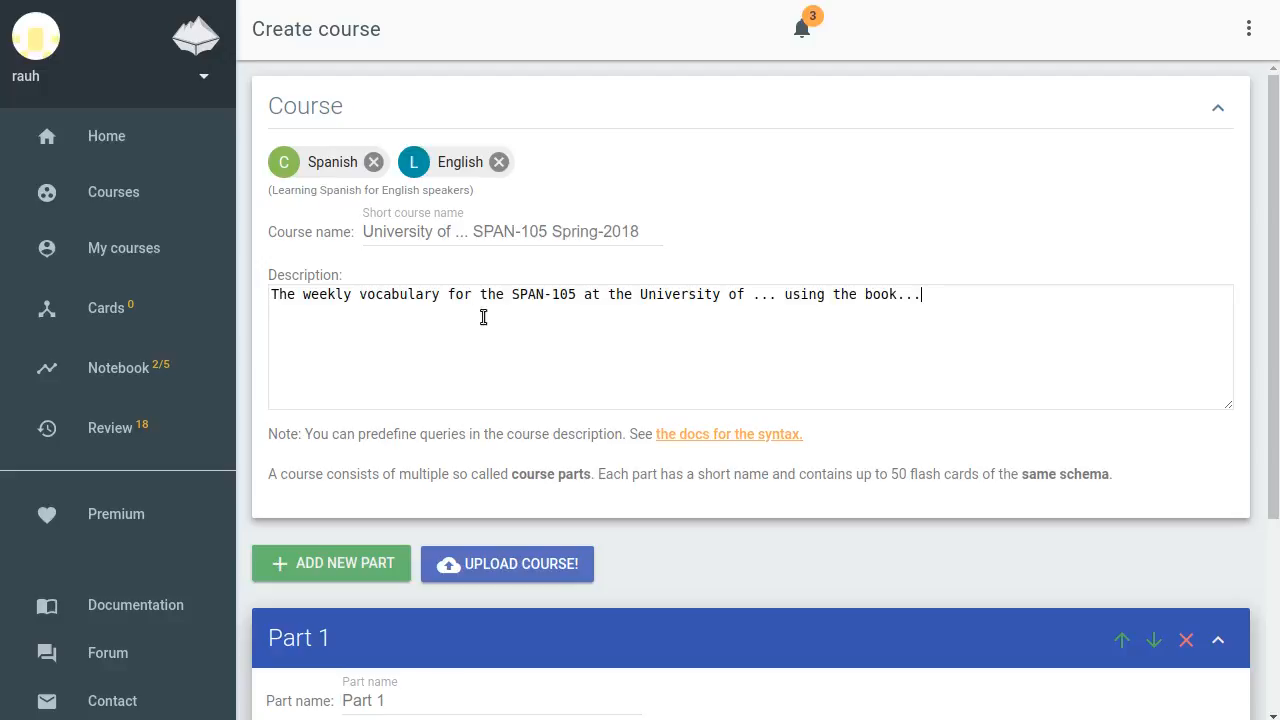
# Rename the first course part to Week 1
pyautogui.scroll(-1, 636, 480)
pyautogui.scroll(-4, 643, 490)
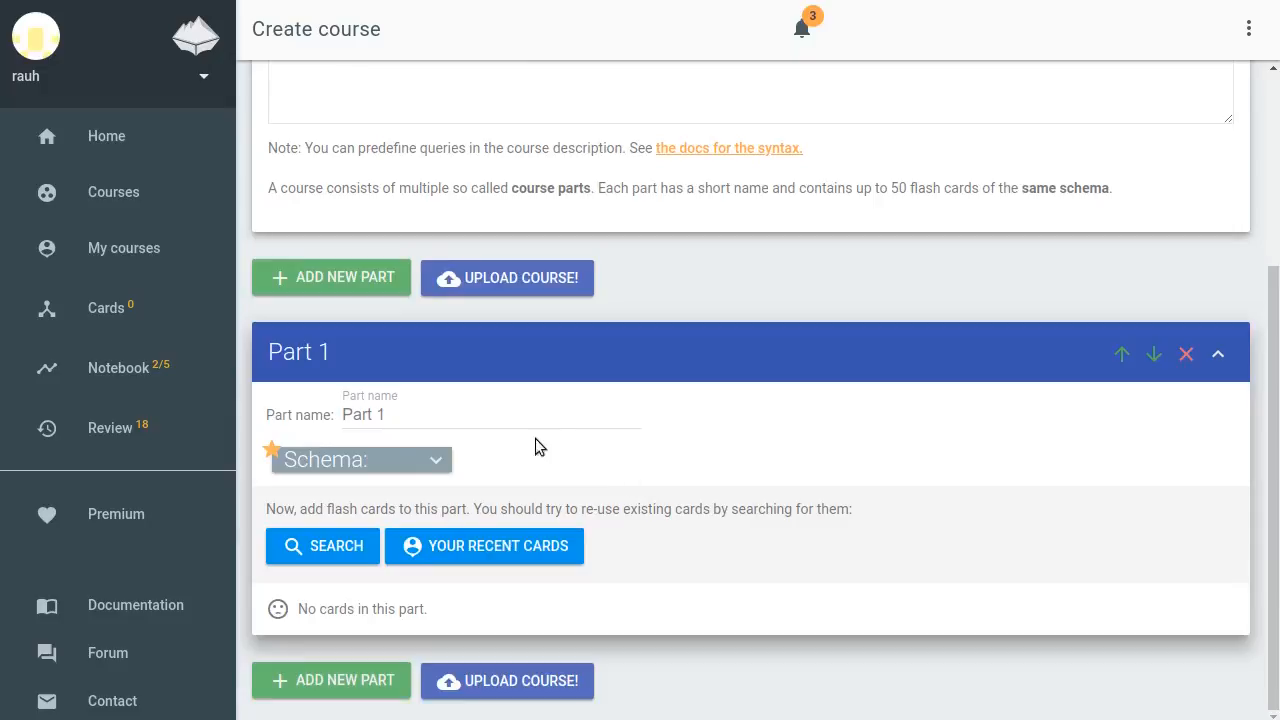
pyautogui.click(480, 416)
pyautogui.hotkey('ctrl', 'a')
pyautogui.write('We')
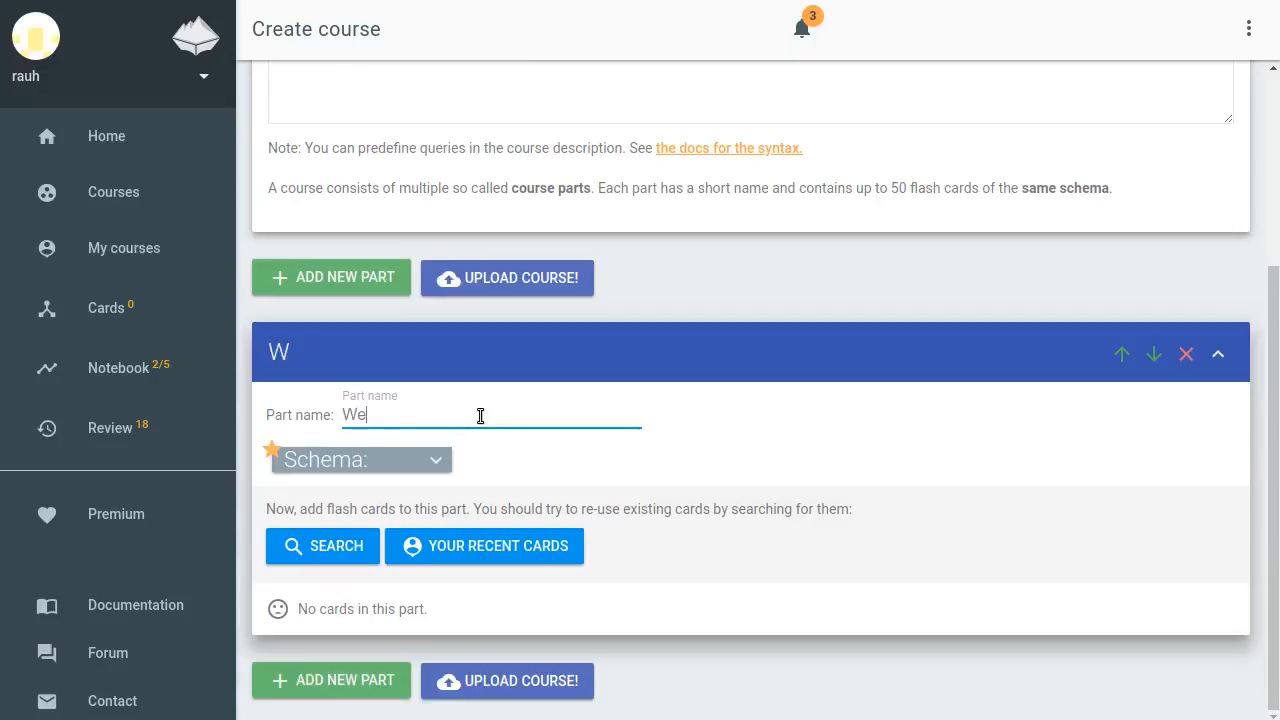
pyautogui.write('ek 1')
# Search Spanish cards for Hola within Week 1 and add the hola card
pyautogui.click(337, 547)
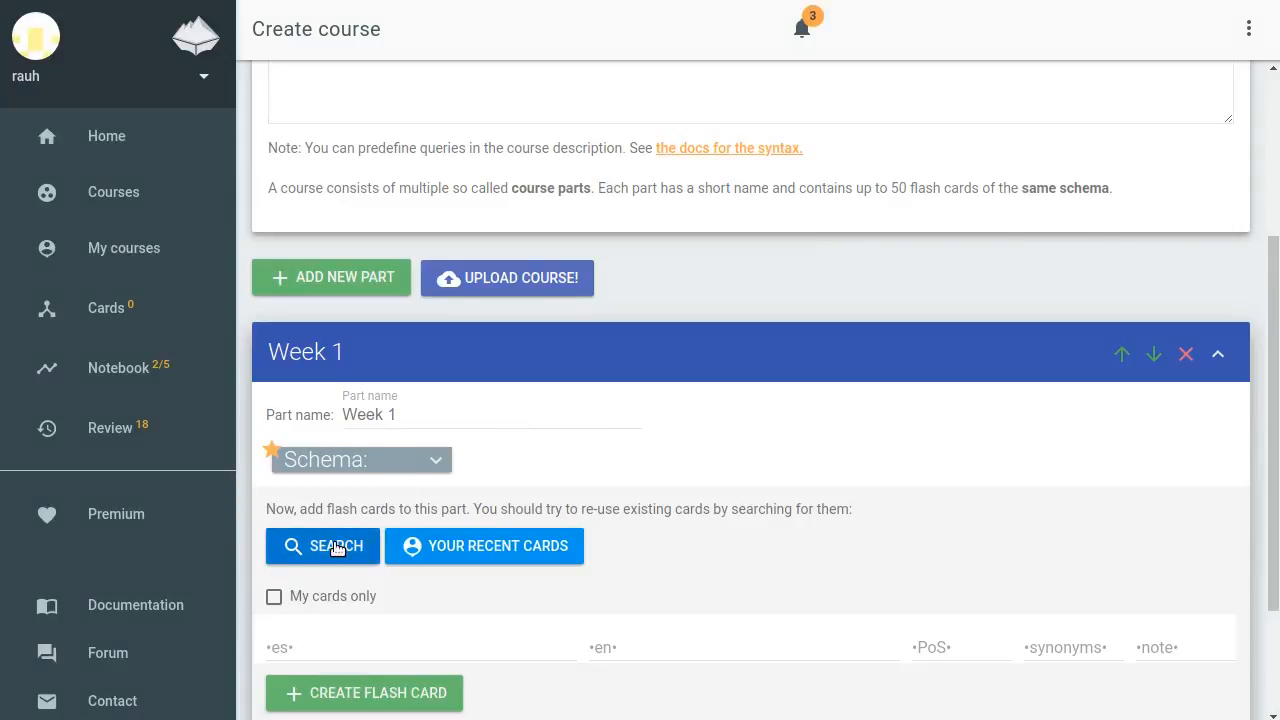
pyautogui.scroll(-2, 337, 547)
pyautogui.click(371, 474)
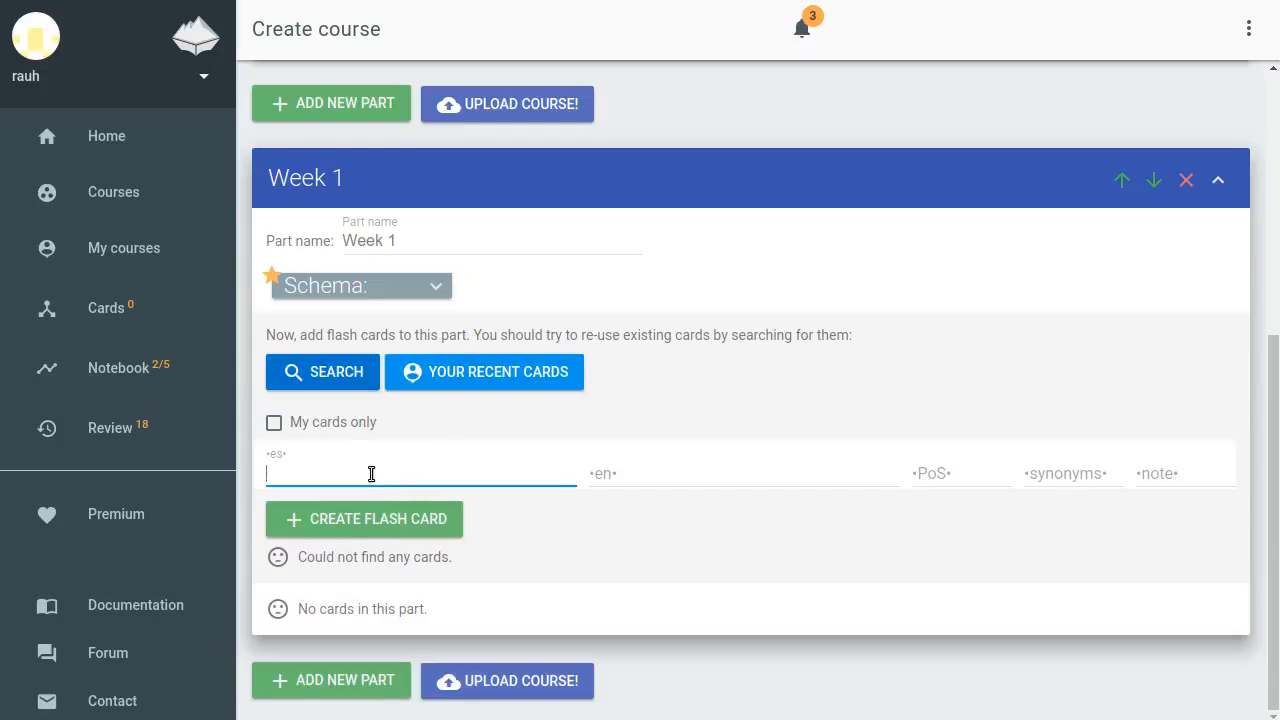
pyautogui.write('Hola')
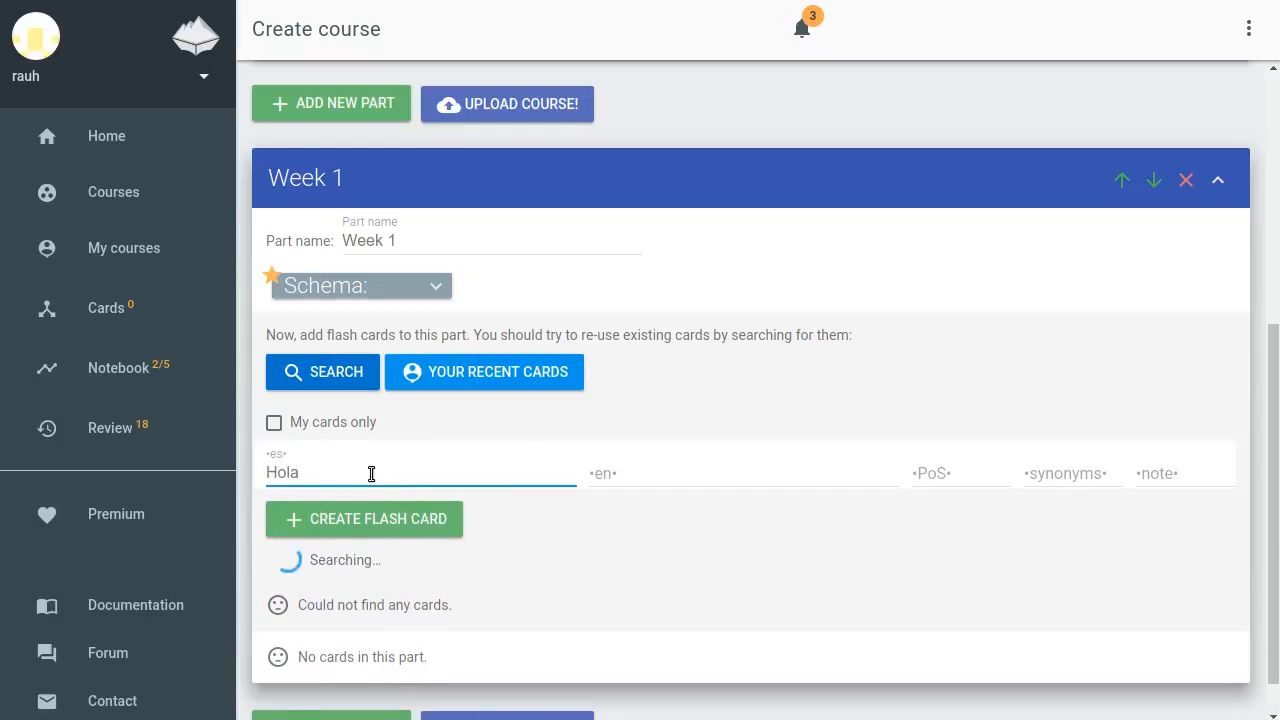
pyautogui.scroll(-3, 536, 421)
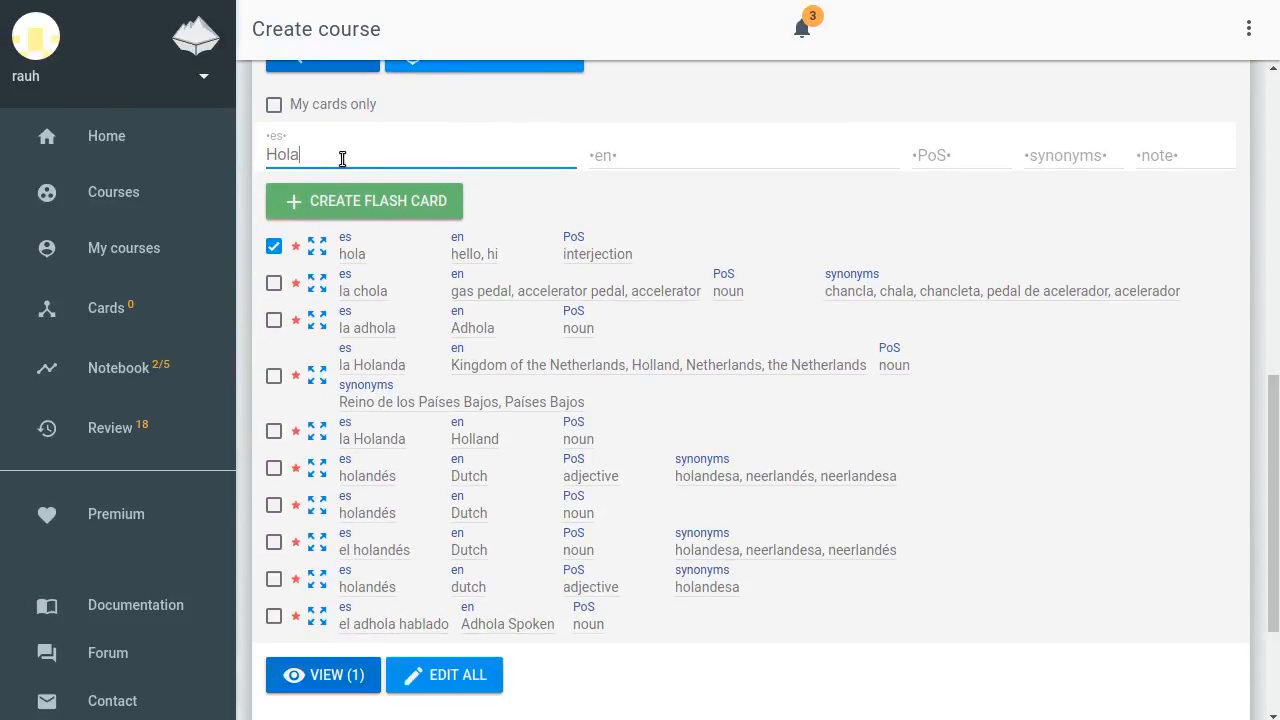
# Search for Senor and then andar, adding the andar card meaning go to Week 1
pyautogui.press('BackSpace')
pyautogui.press('BackSpace')
pyautogui.press('BackSpace')
pyautogui.press('BackSpace')
pyautogui.write('Senor')
pyautogui.press('BackSpace')
pyautogui.press('BackSpace')
pyautogui.press('BackSpace')
pyautogui.press('BackSpace')
pyautogui.press('BackSpace')
pyautogui.write('andar')
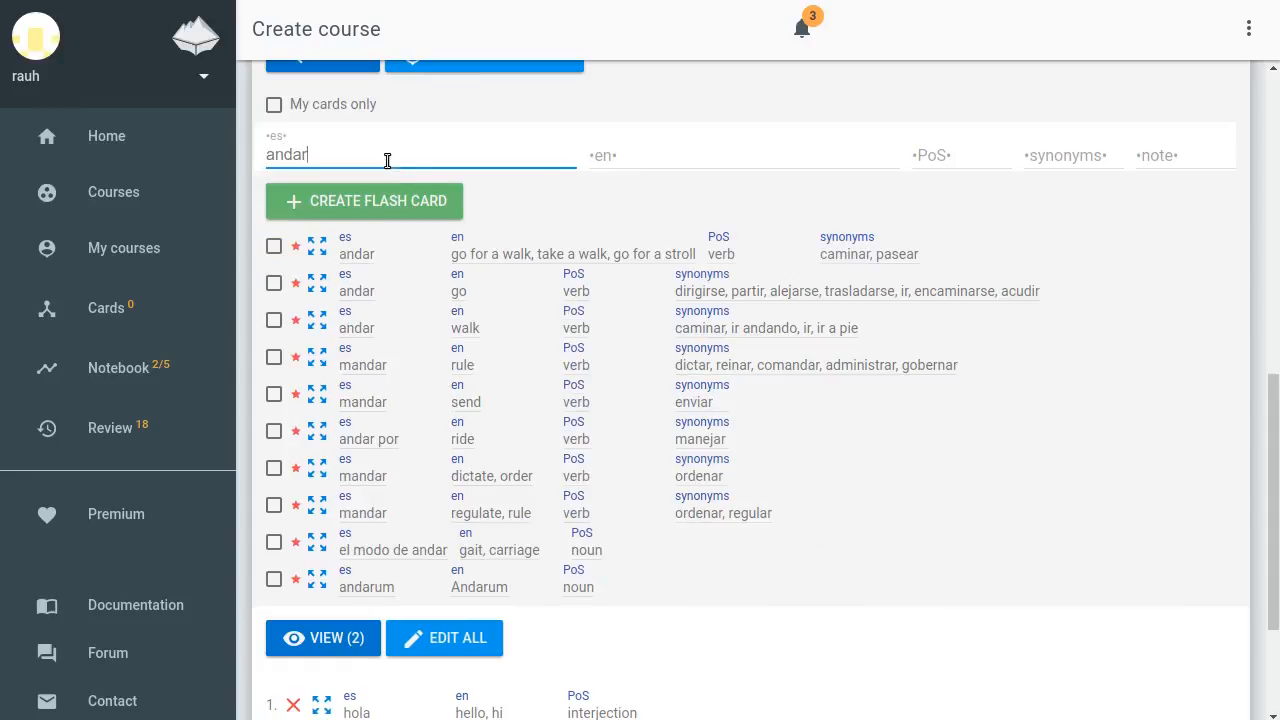
pyautogui.click(274, 284)
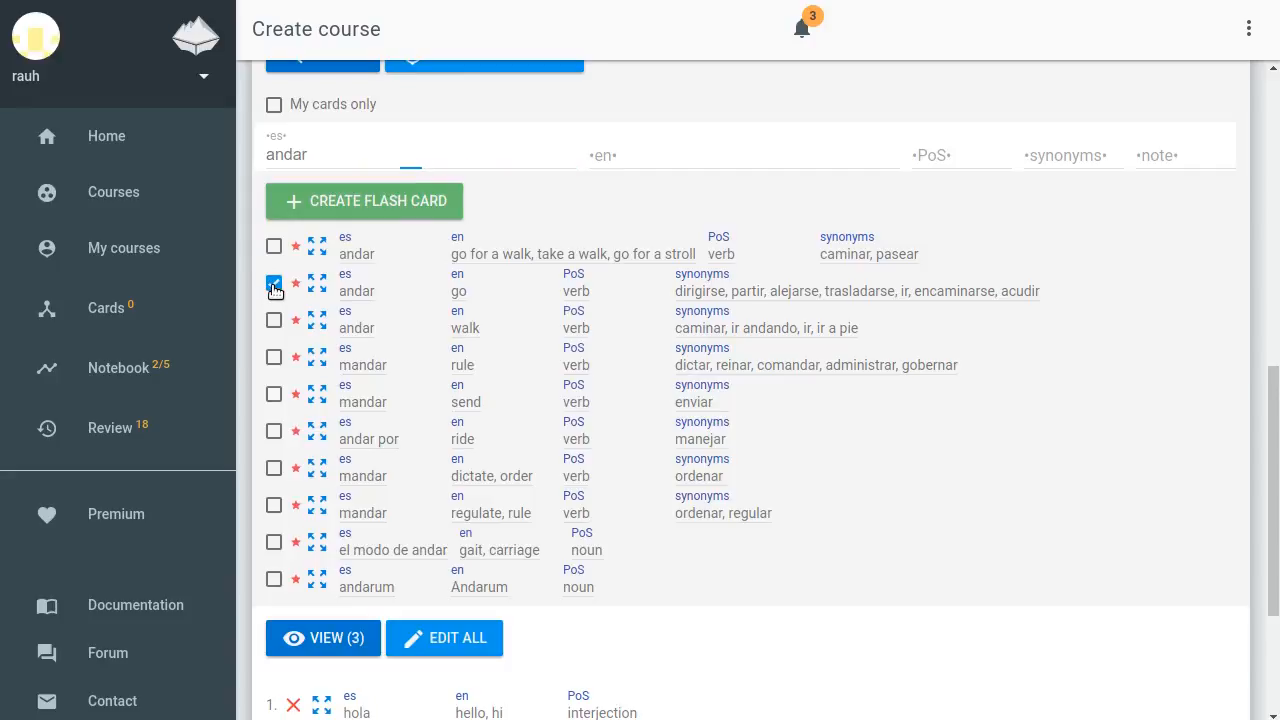
# Start a new card search within Week 1 by the English word necessity
pyautogui.scroll(3, 305, 285)
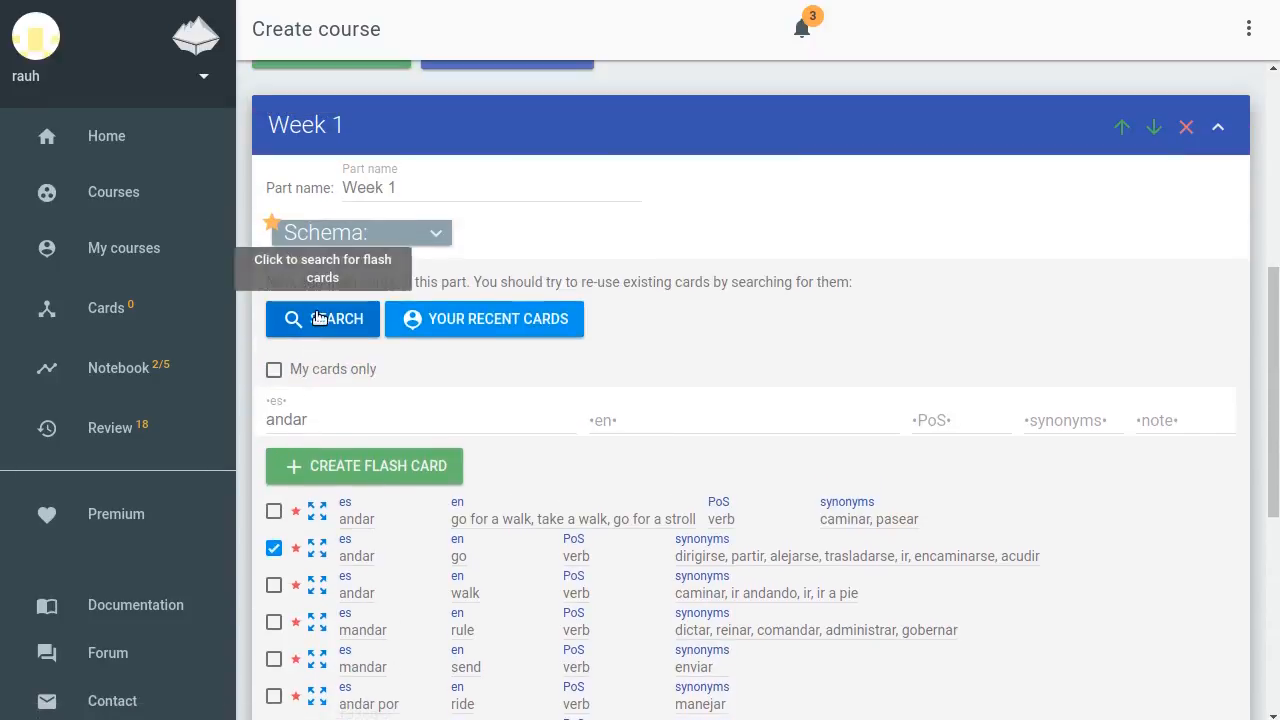
pyautogui.click(322, 320)
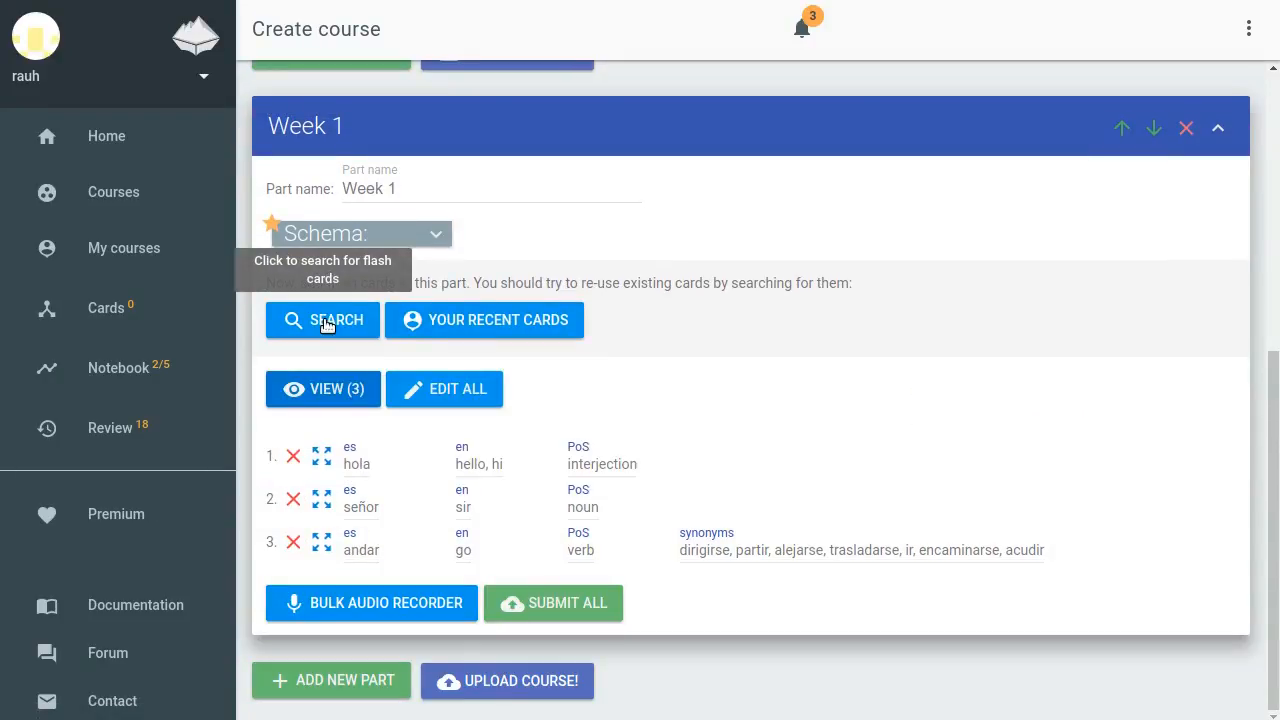
pyautogui.click(324, 321)
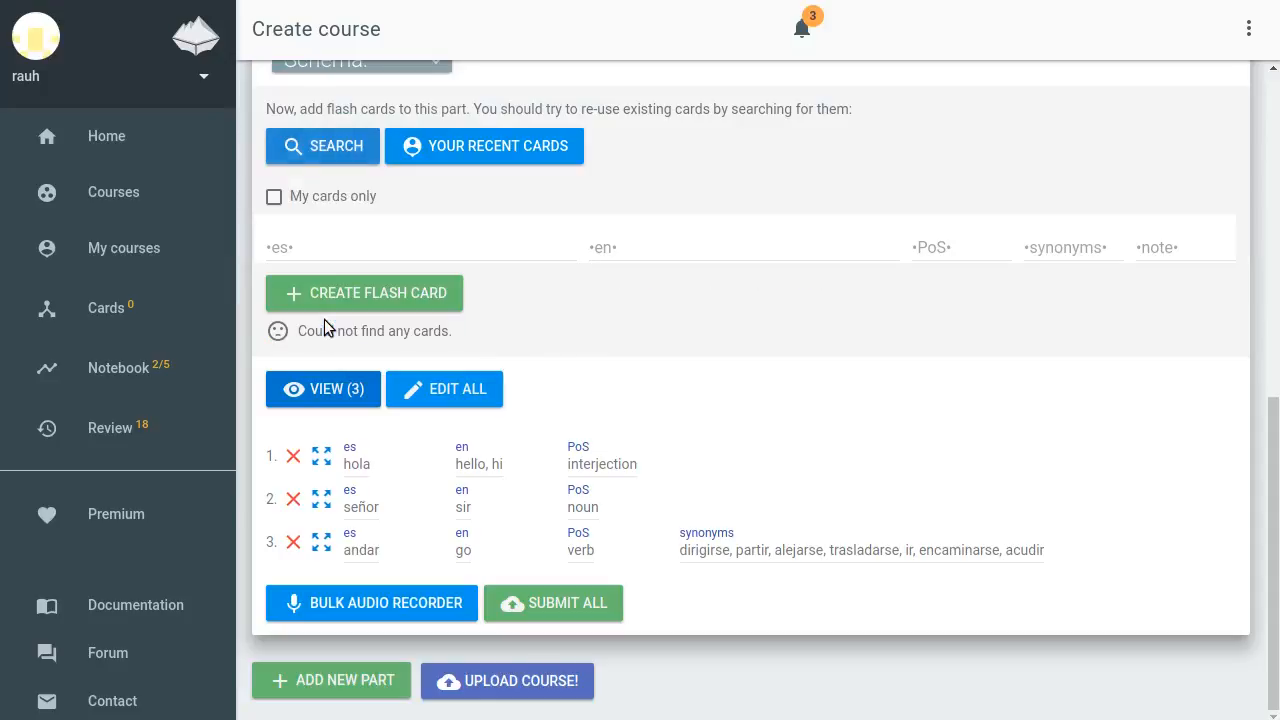
pyautogui.click(689, 246)
pyautogui.write('necessity')
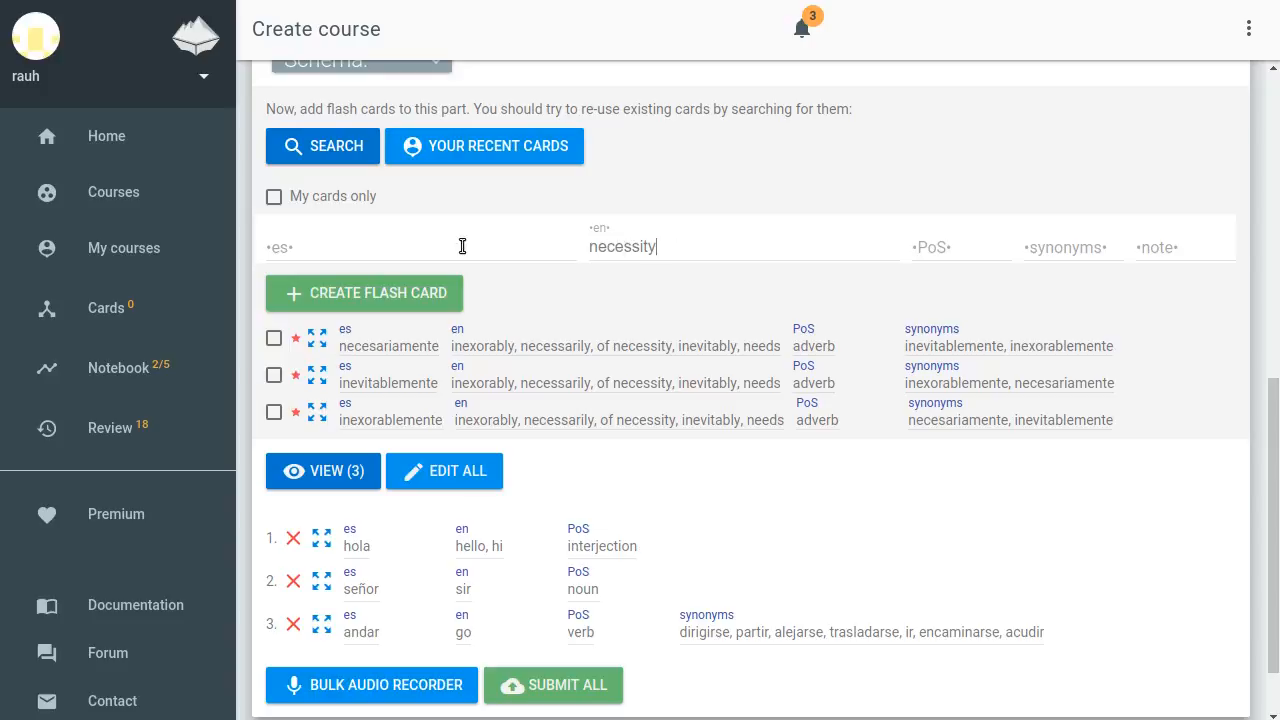
# Create a new flash card la necesidad meaning necessity, part of speech noun, and upload it to Week 1
pyautogui.click(366, 294)
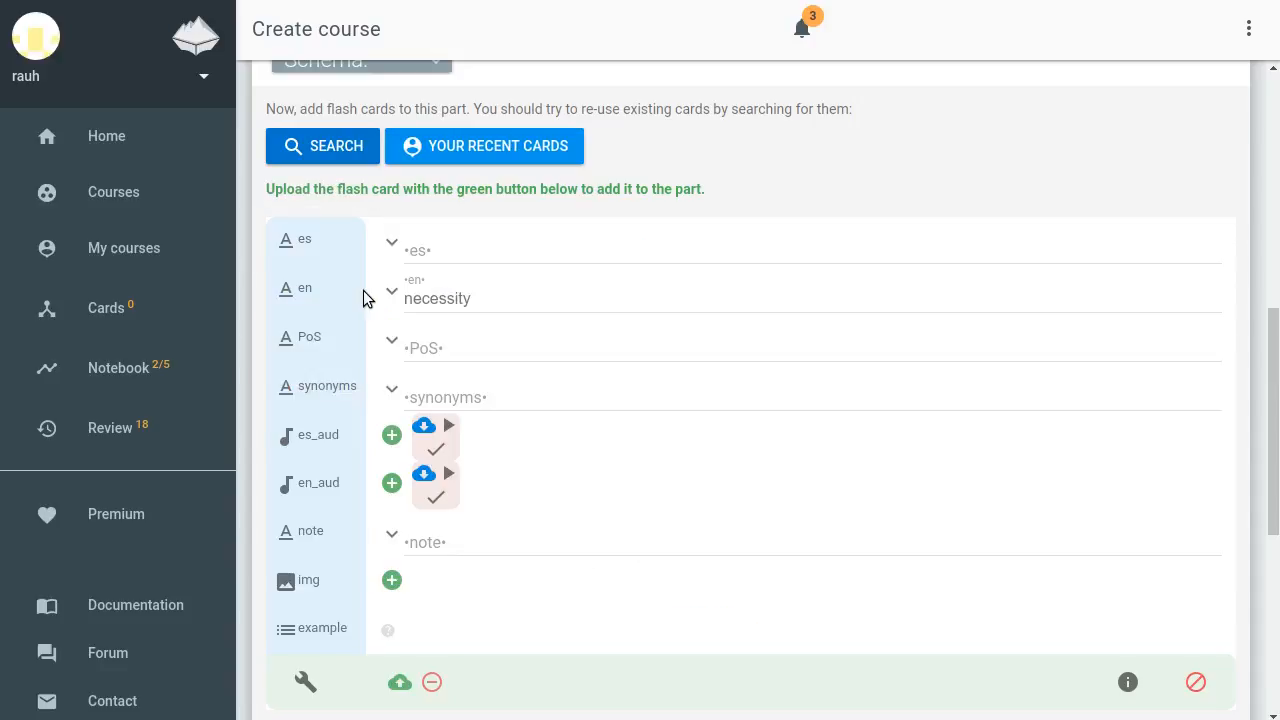
pyautogui.click(443, 251)
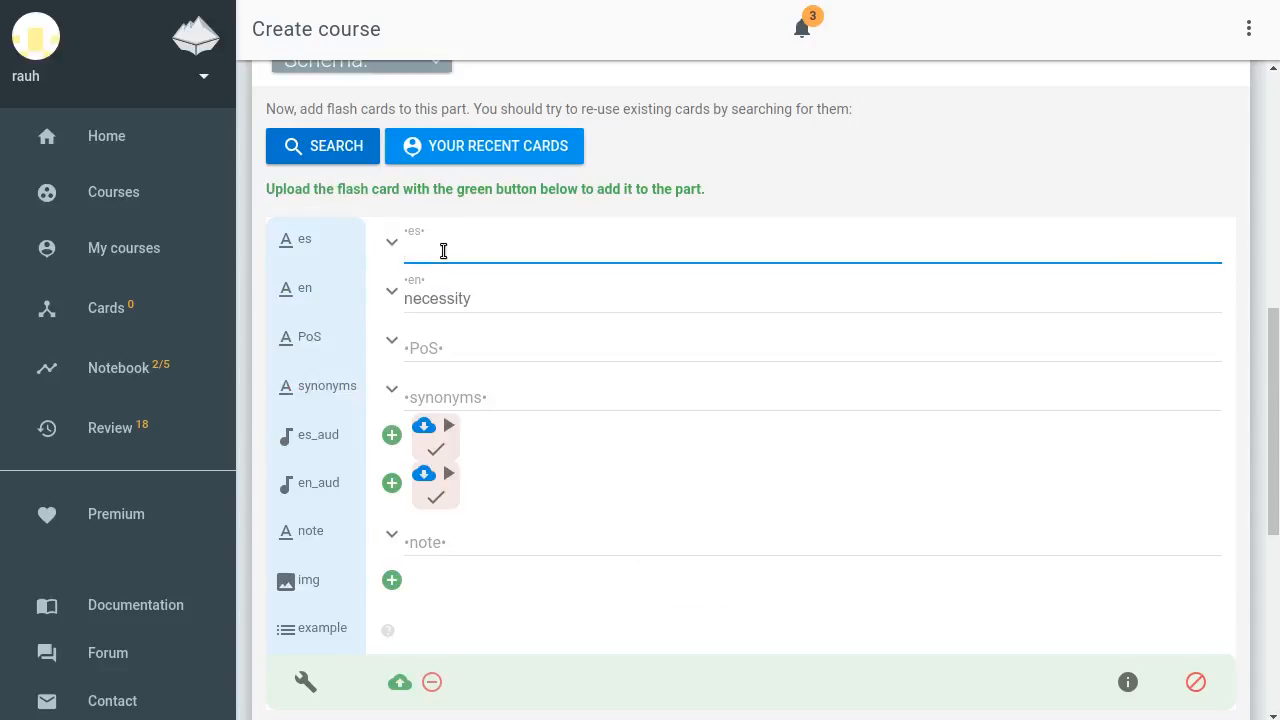
pyautogui.write('la necesidad')
pyautogui.click(500, 346)
pyautogui.write('noun')
pyautogui.scroll(-1, 500, 346)
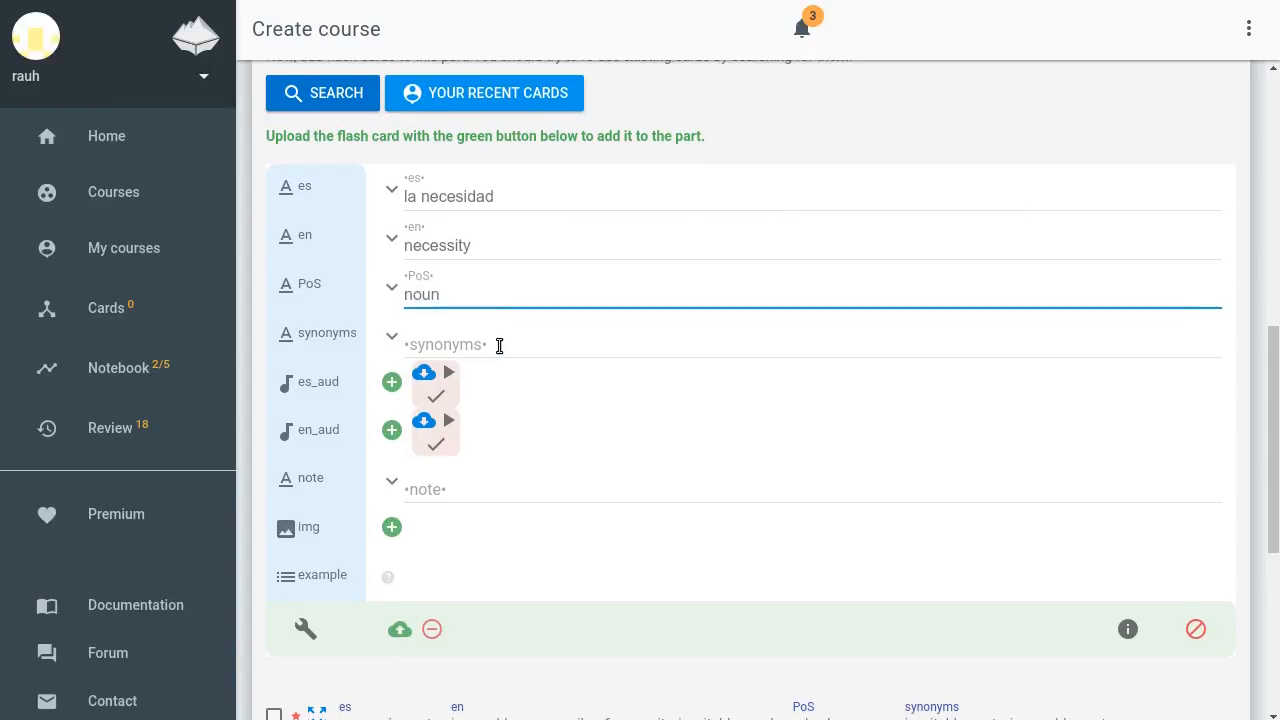
pyautogui.click(398, 630)
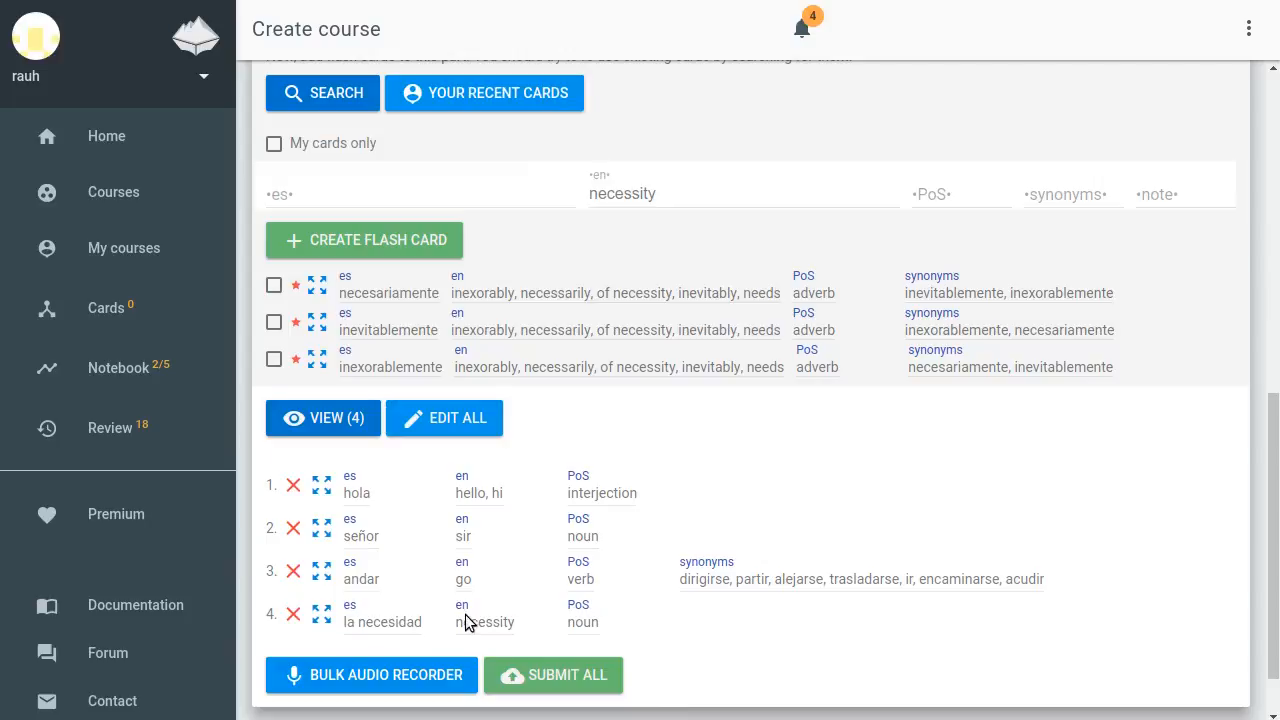
# Open the andar card's details and submit a change request setting its English meaning to to go, then close the tab
pyautogui.scroll(-1, 468, 620)
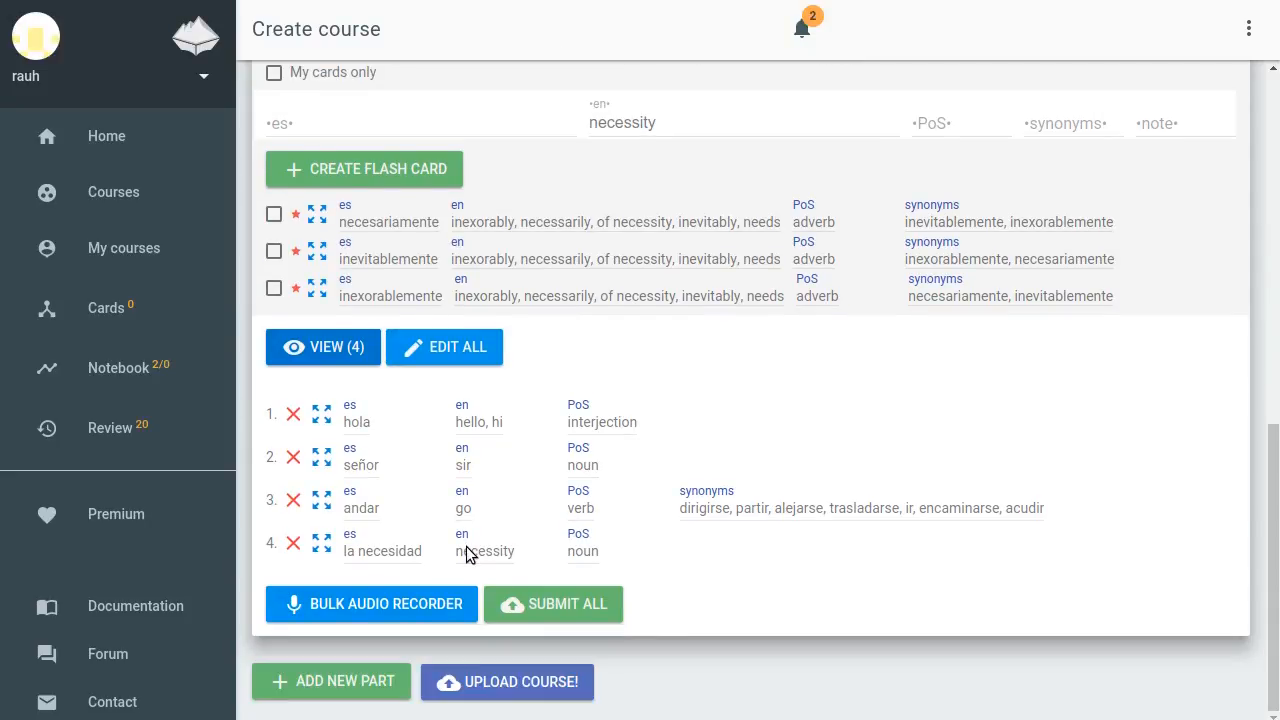
pyautogui.click(321, 500)
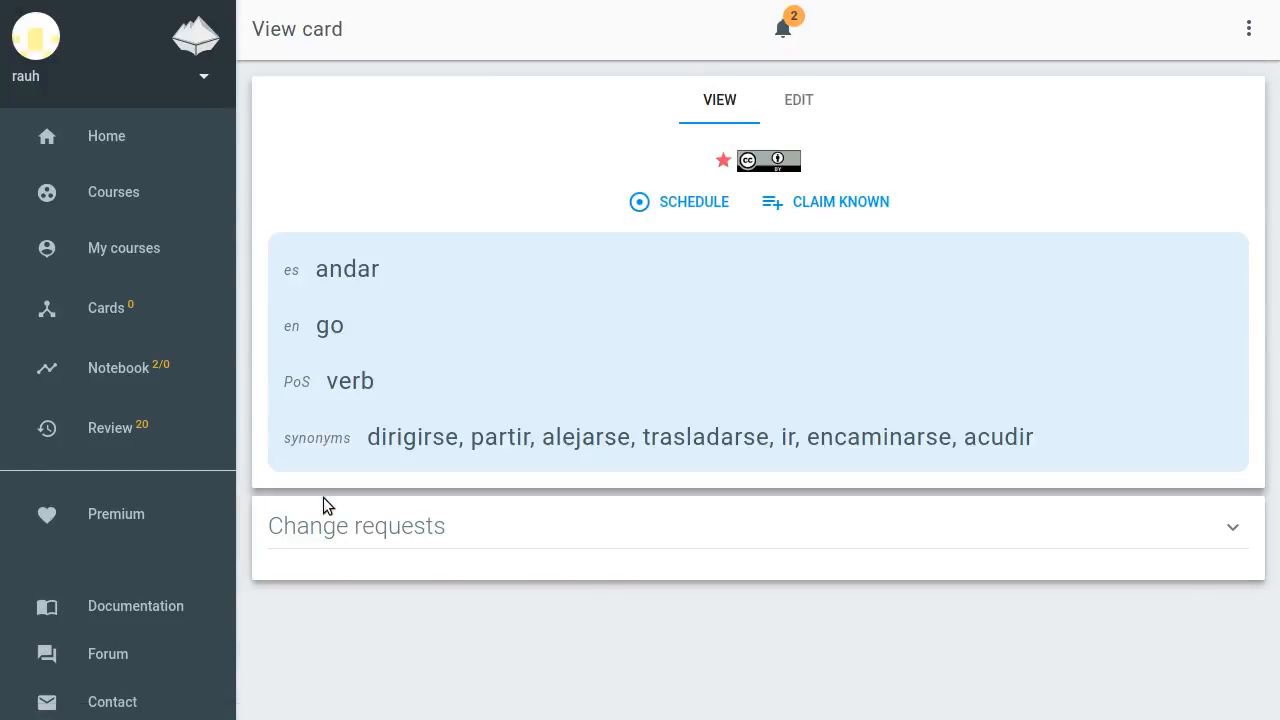
pyautogui.click(797, 108)
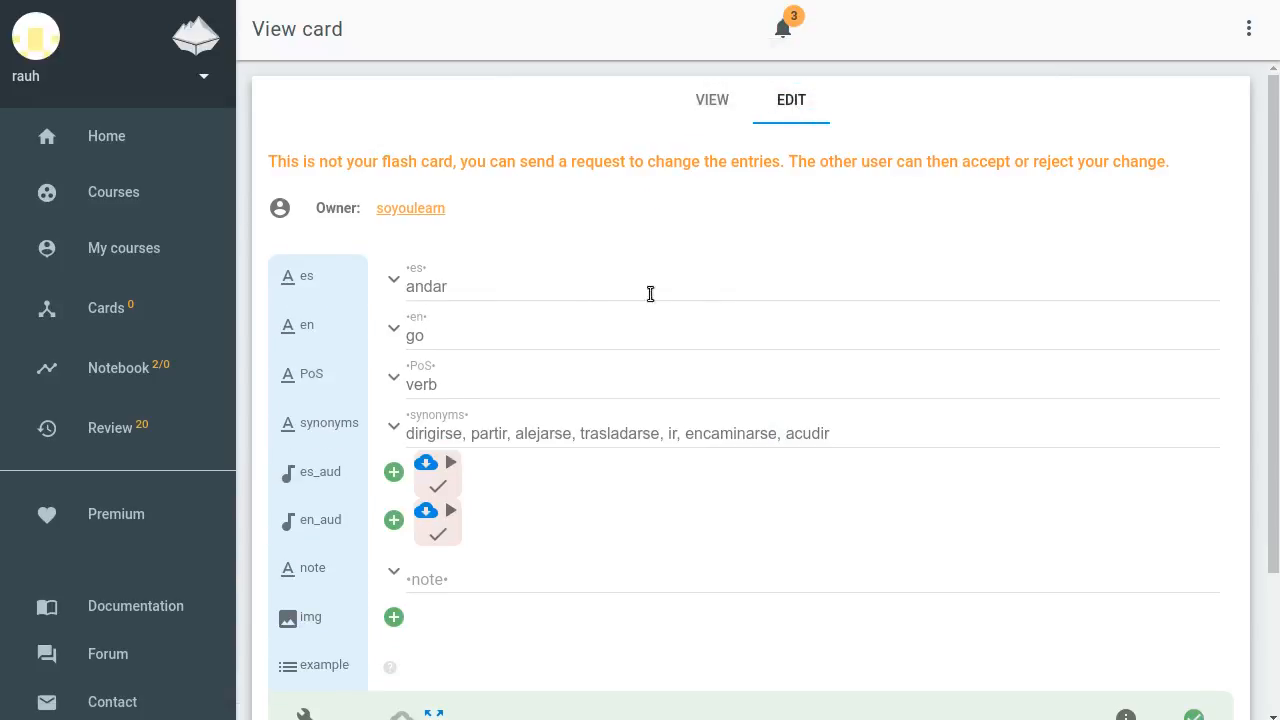
pyautogui.click(467, 333)
pyautogui.press('Home')
pyautogui.write('to')
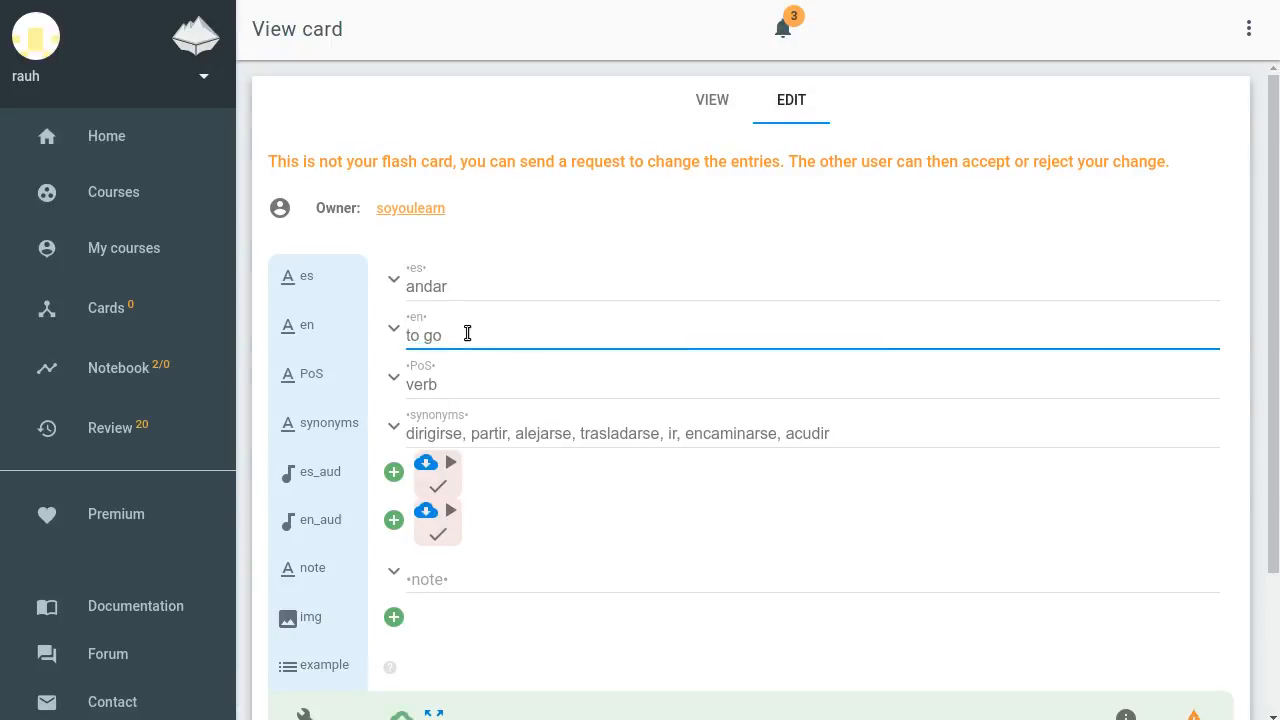
pyautogui.scroll(-2, 467, 333)
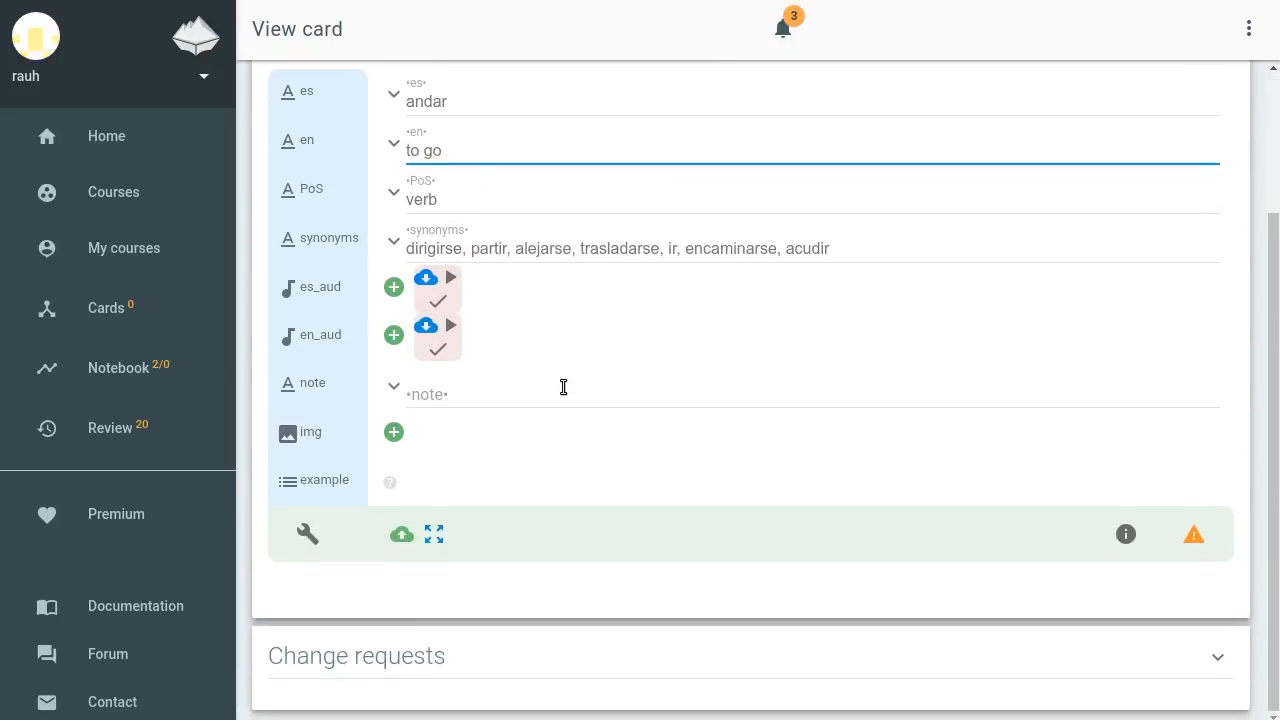
pyautogui.click(400, 538)
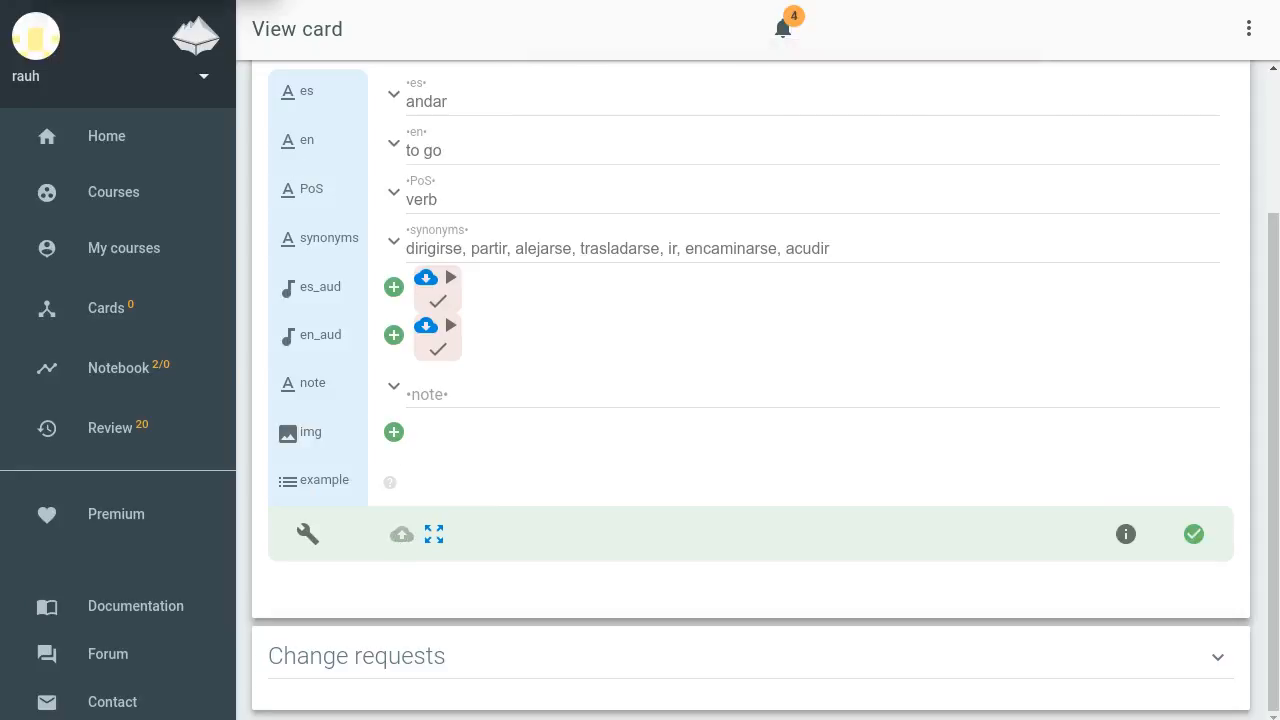
pyautogui.hotkey('ctrl', 'w')
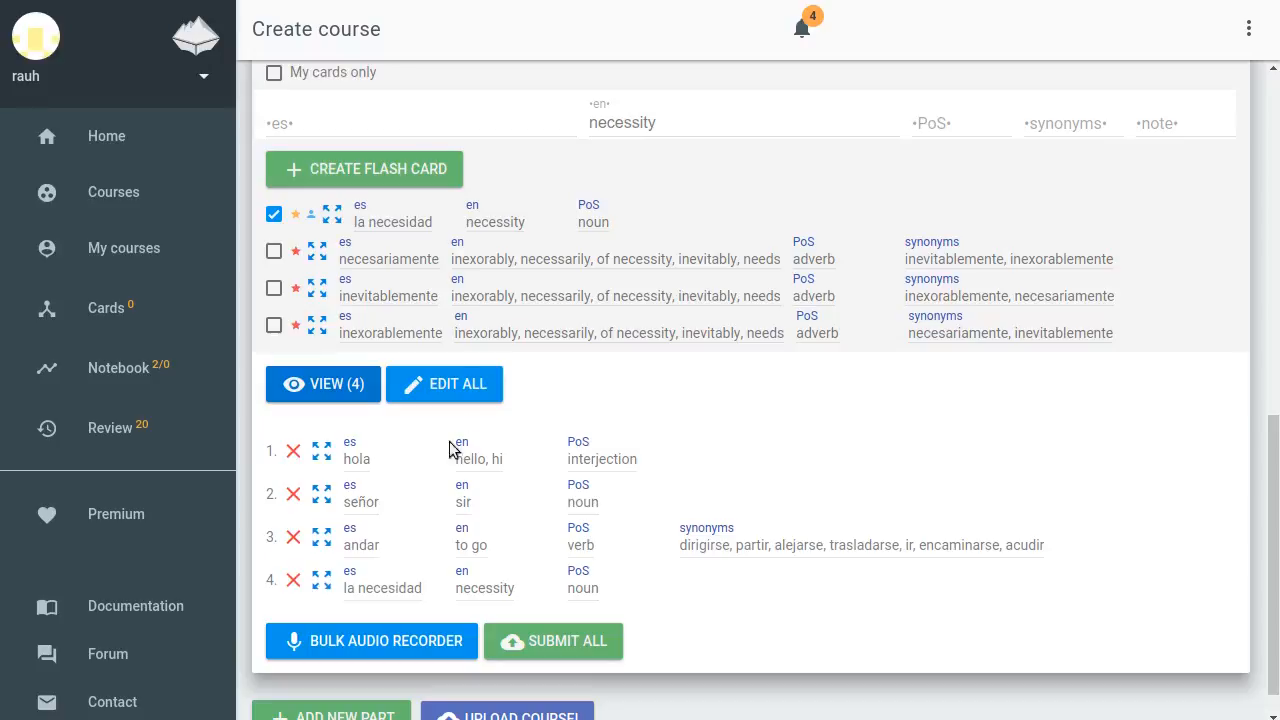
# Explore popular courses and open the Duolingo Dutch Vocabulary course for editing
pyautogui.scroll(-1, 672, 570)
pyautogui.scroll(-1, 672, 578)
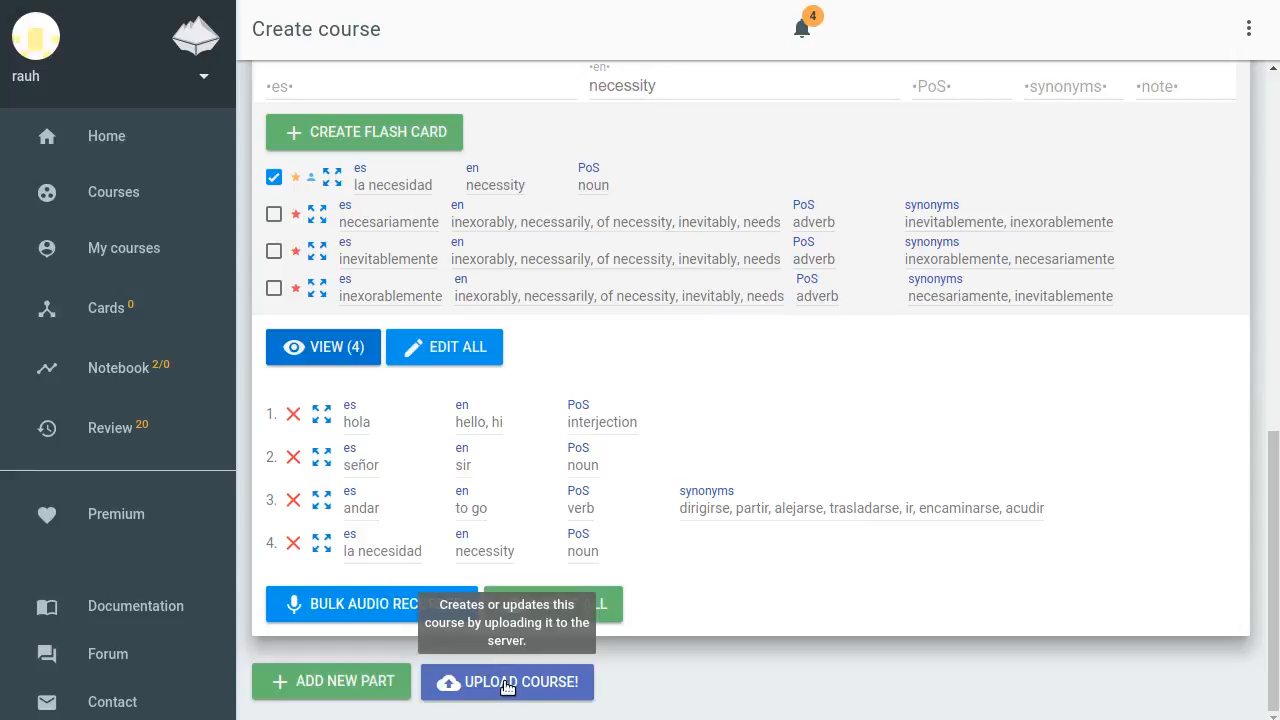
pyautogui.click(135, 192)
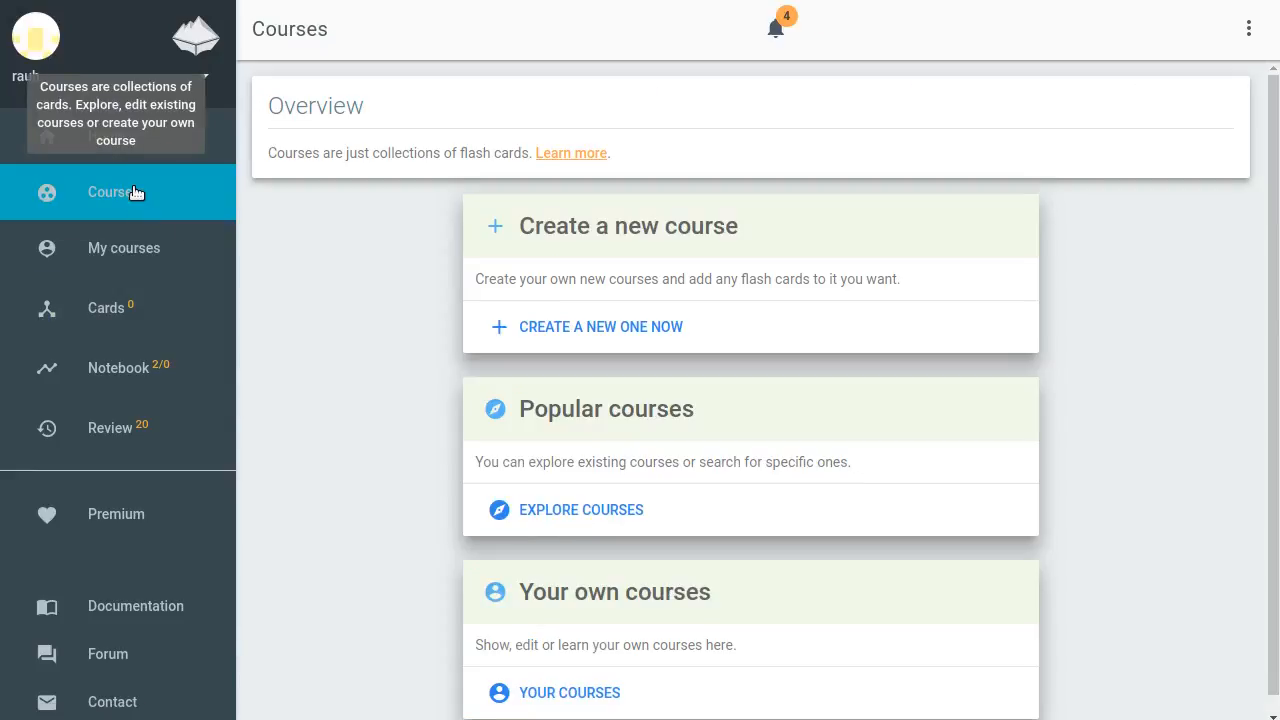
pyautogui.click(600, 419)
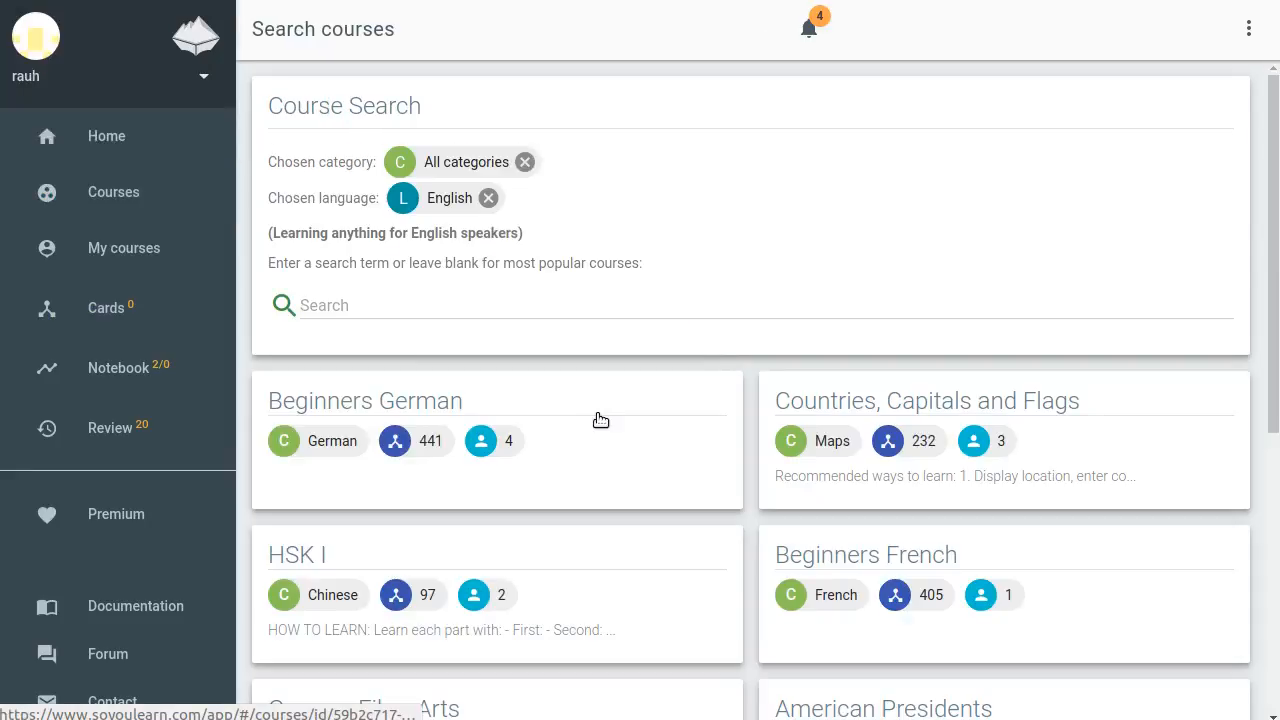
pyautogui.scroll(-5, 600, 419)
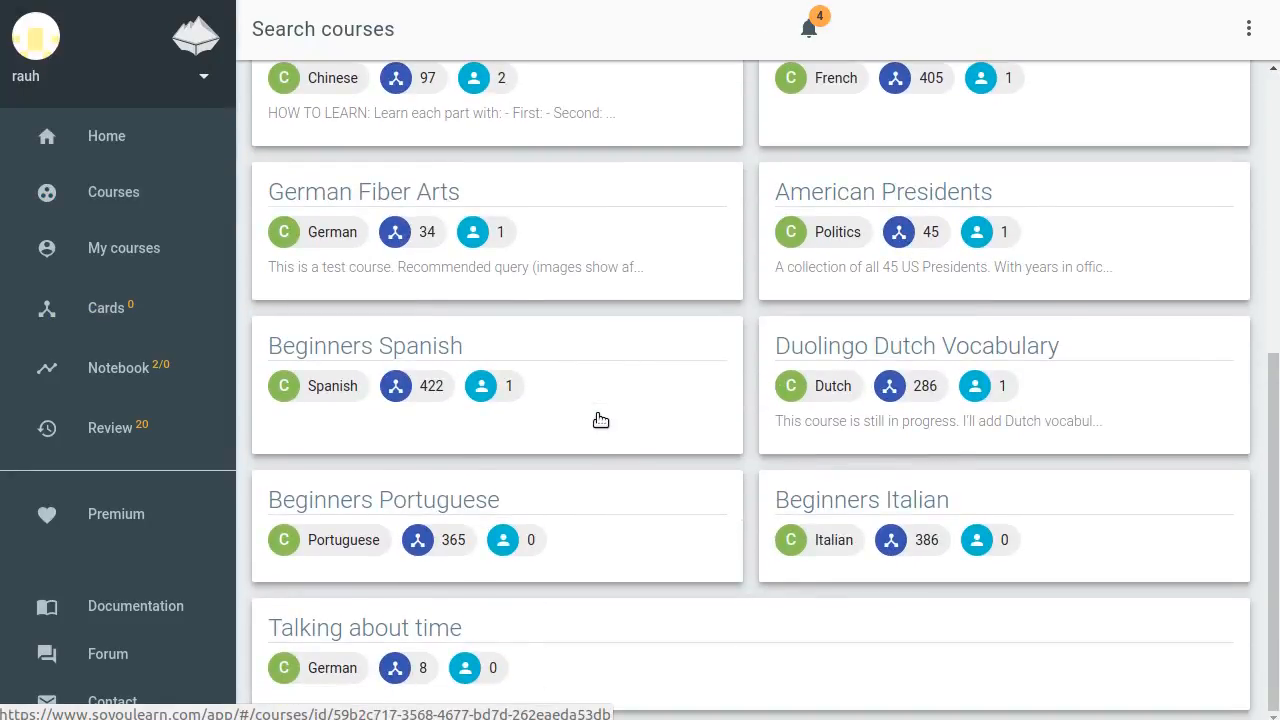
pyautogui.click(958, 354)
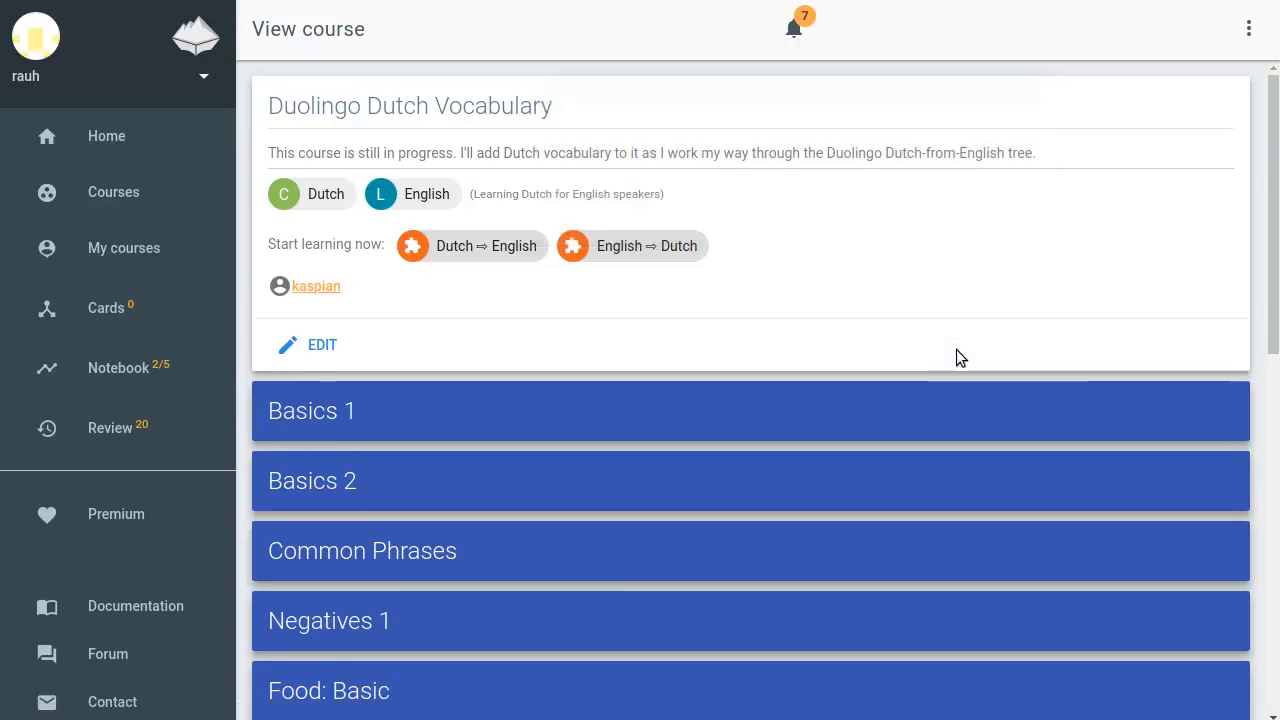
pyautogui.click(306, 345)
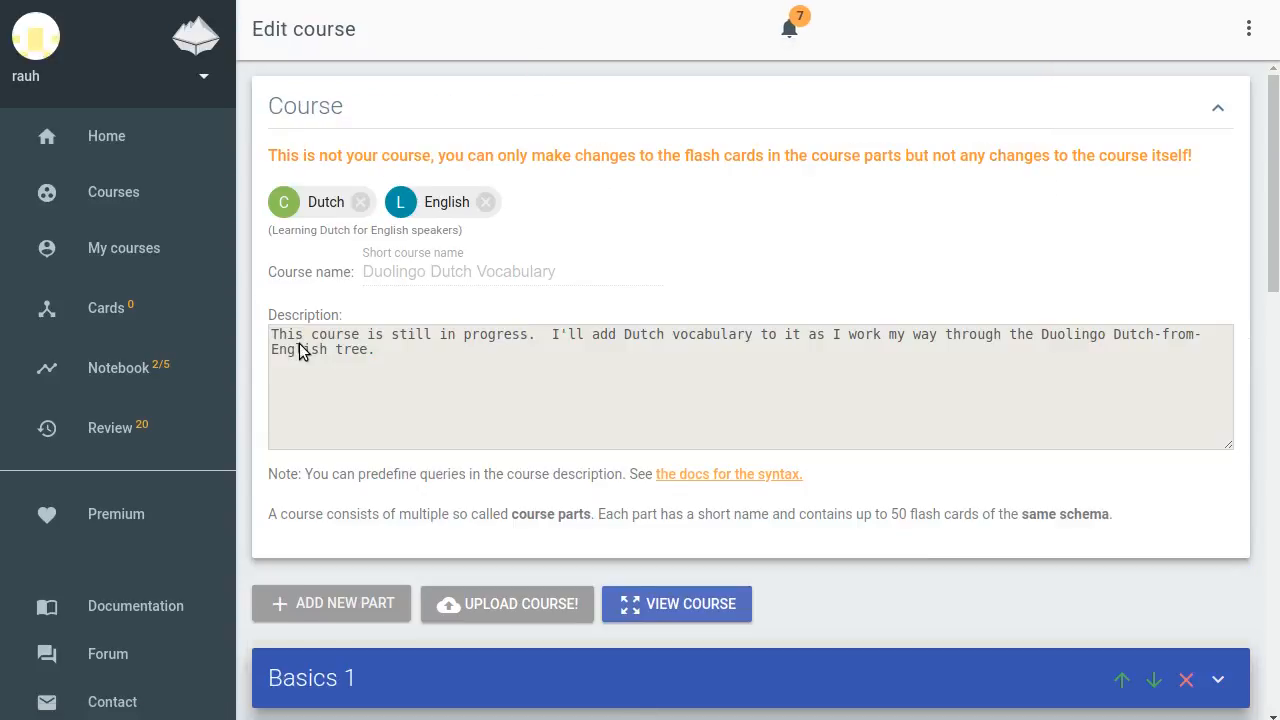
# Start the bulk audio recorder for the Basics 1 part, displaying nl and recording into nl_aud
pyautogui.scroll(-3, 300, 345)
pyautogui.scroll(-1, 299, 343)
pyautogui.click(335, 306)
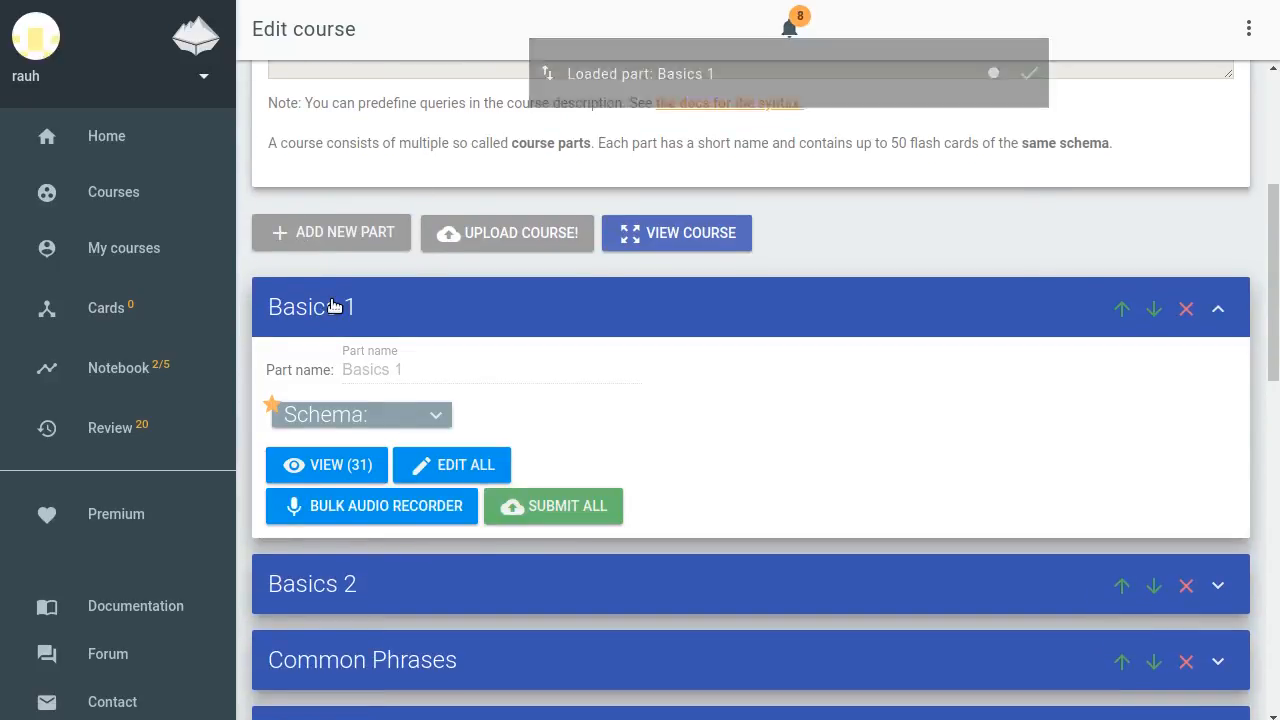
pyautogui.click(362, 508)
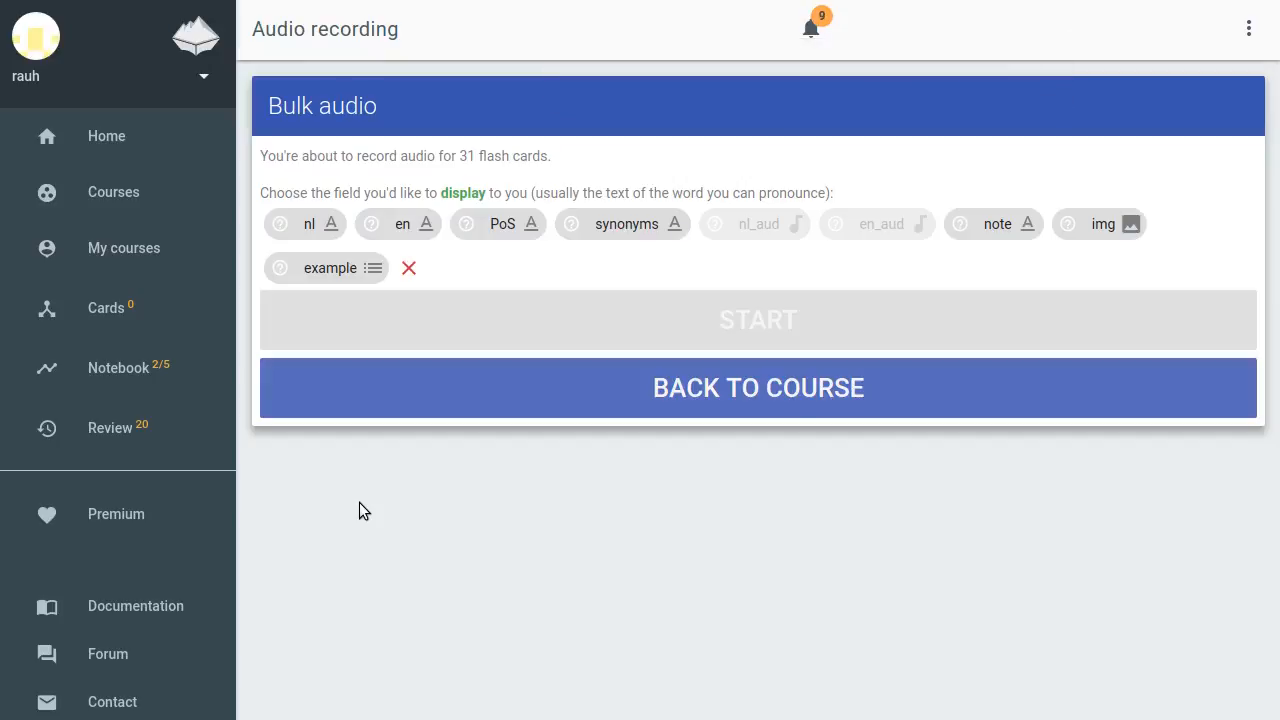
pyautogui.click(312, 228)
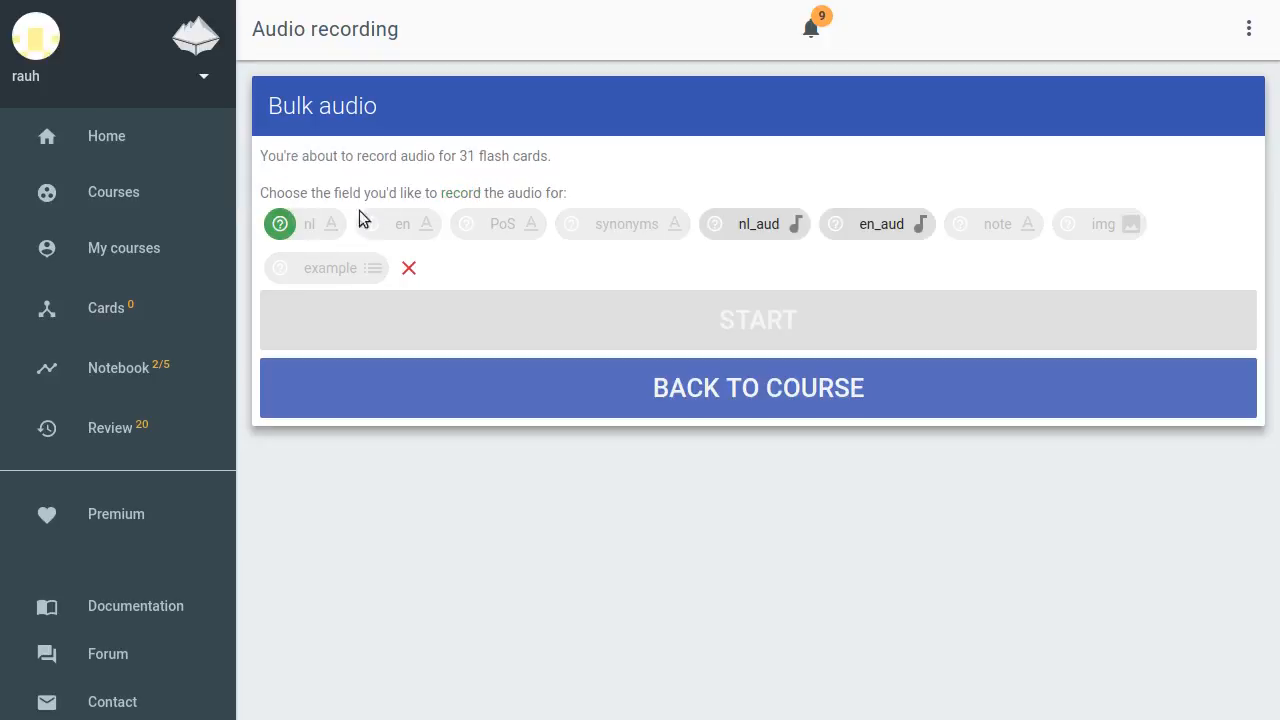
pyautogui.click(748, 224)
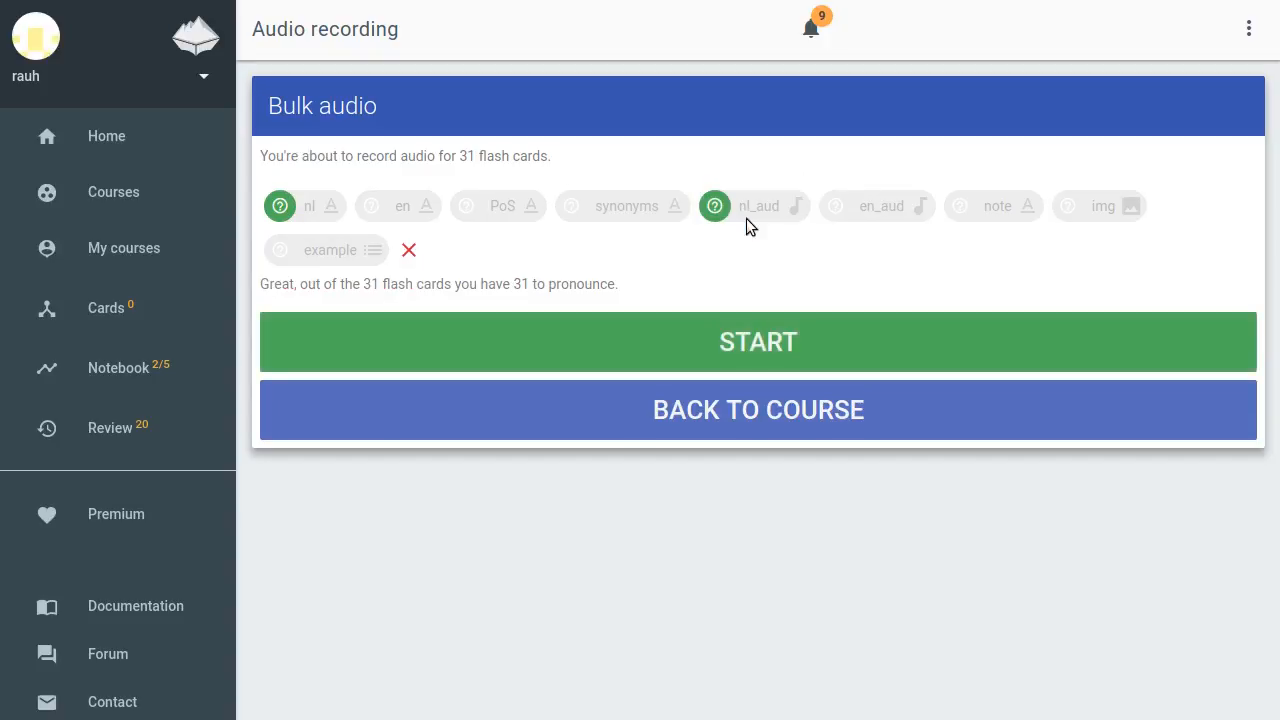
pyautogui.click(745, 342)
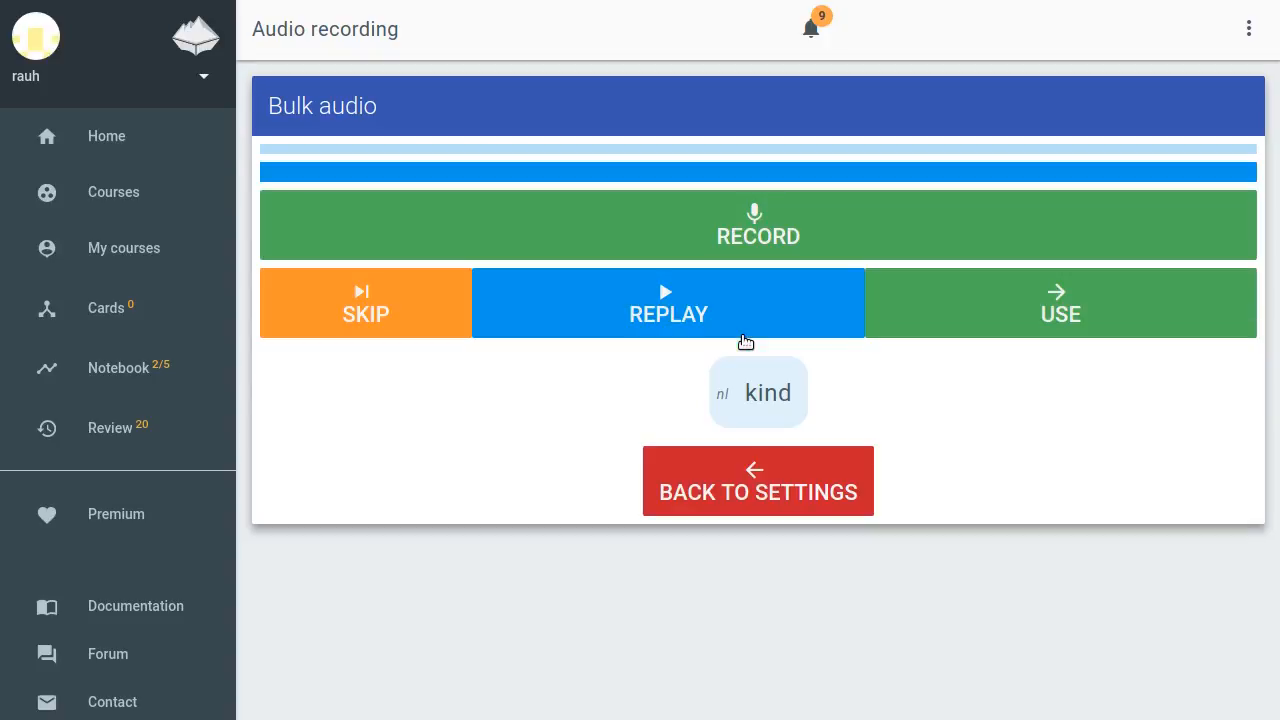
# Record and use Dutch pronunciations for the cards kind, melk and water
pyautogui.moveTo(749, 404); pyautogui.dragTo(791, 400)
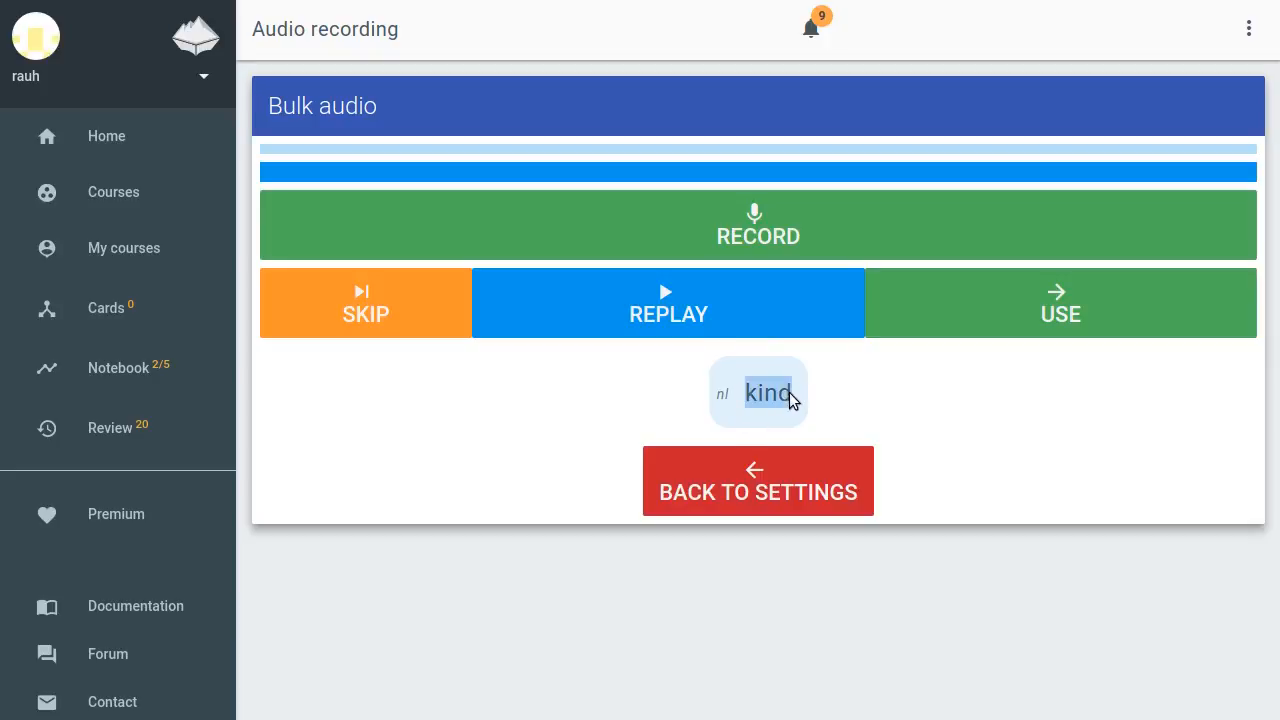
pyautogui.click(819, 410)
pyautogui.click(800, 222)
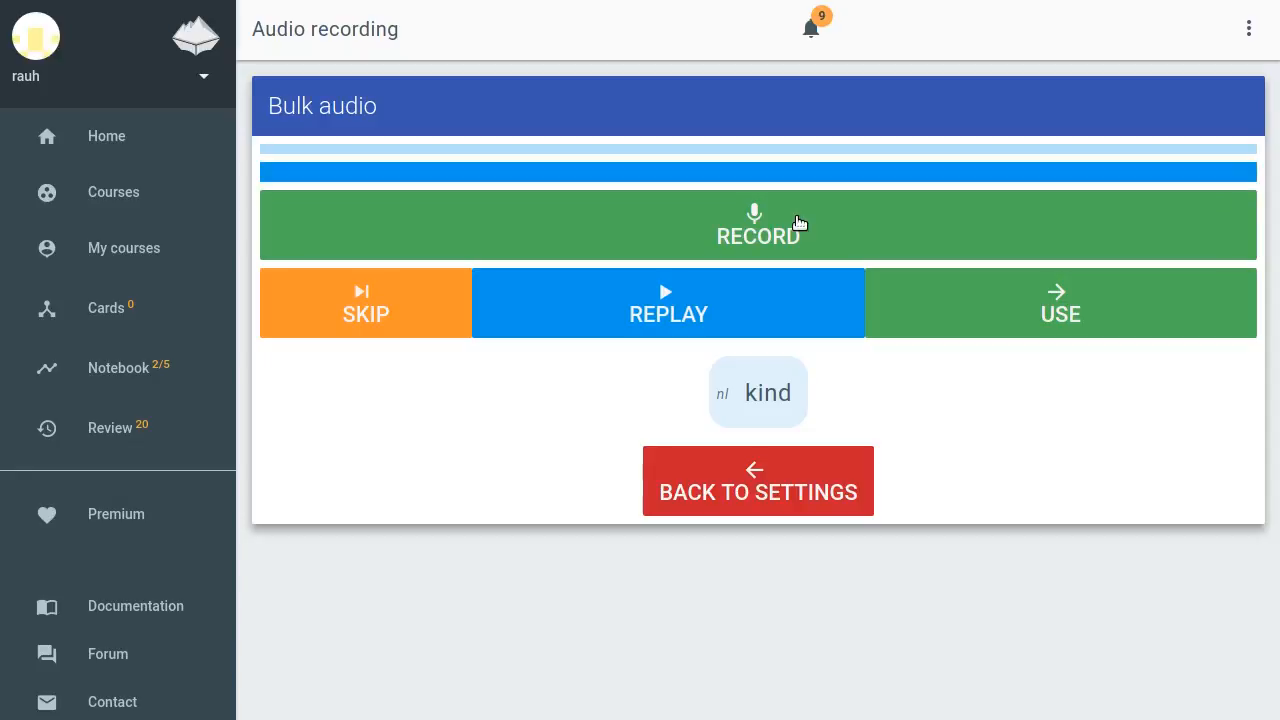
pyautogui.click(695, 290)
pyautogui.click(1070, 289)
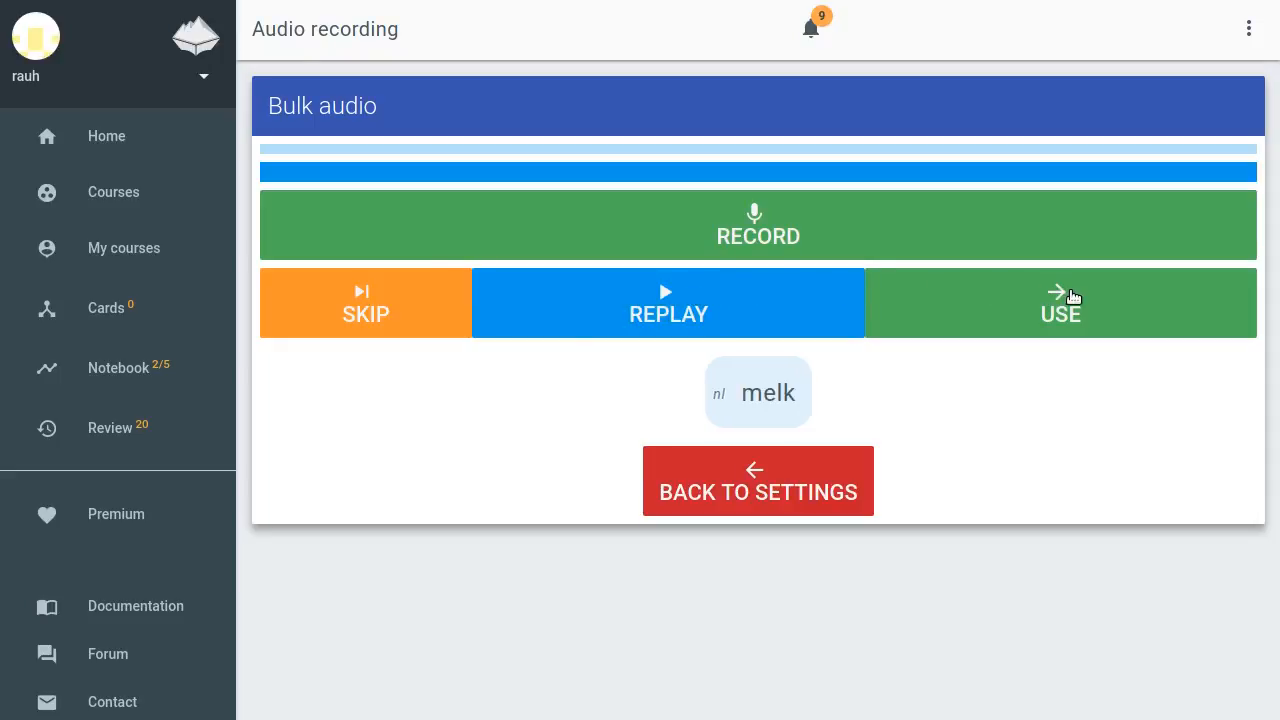
pyautogui.click(808, 394)
pyautogui.click(821, 236)
pyautogui.click(819, 237)
pyautogui.click(980, 298)
pyautogui.click(873, 238)
pyautogui.click(872, 239)
pyautogui.click(974, 300)
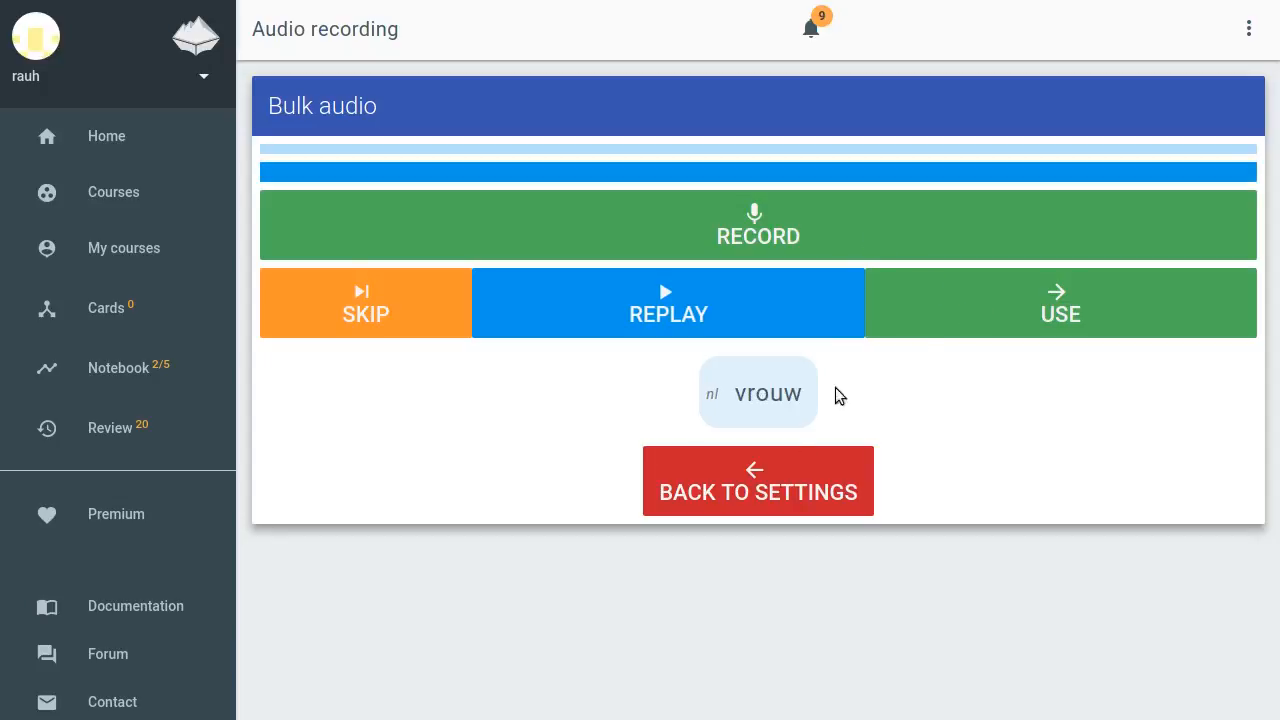
# Return to the course, view the Basics 1 cards and play the recorded pronunciation of kind
pyautogui.click(757, 478)
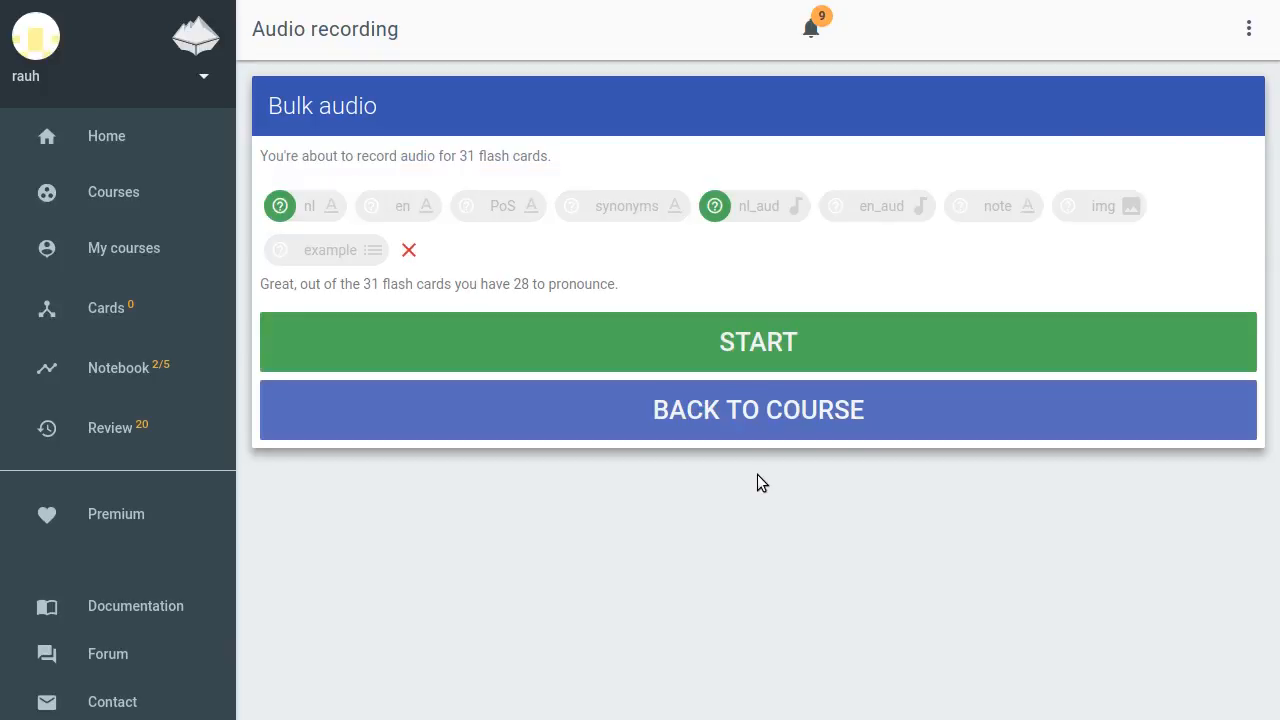
pyautogui.click(759, 414)
pyautogui.scroll(-5, 733, 360)
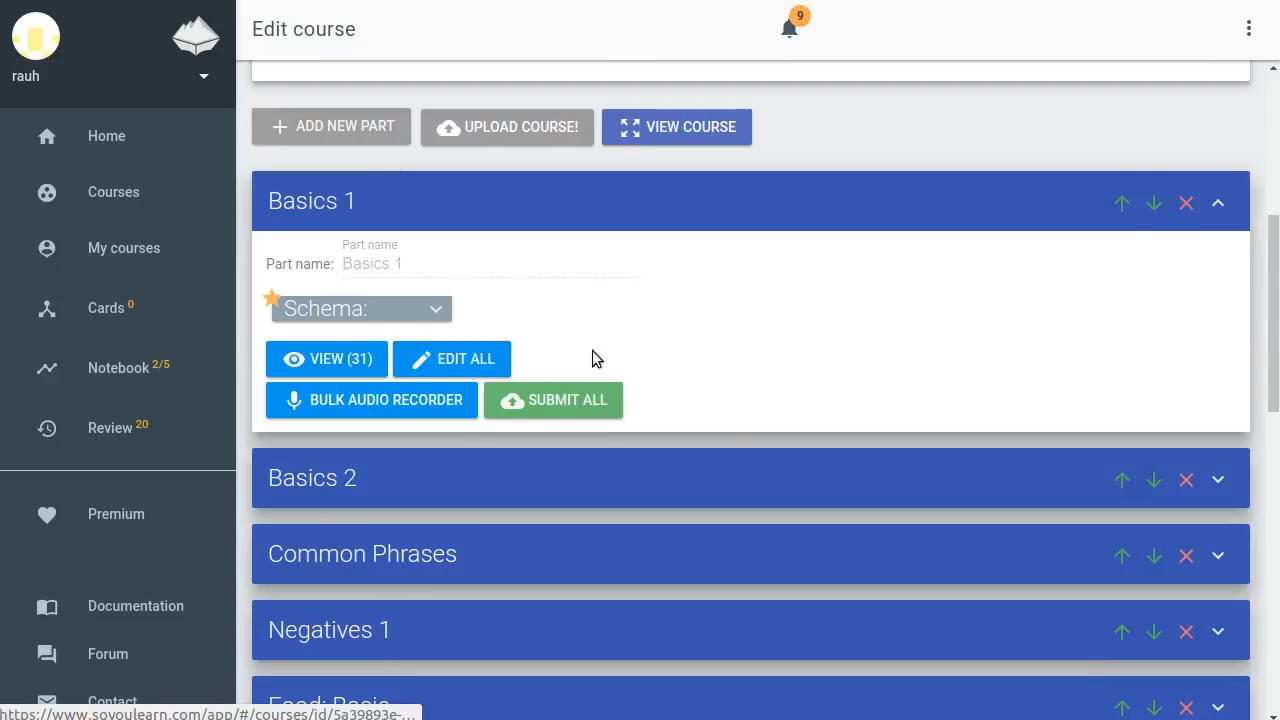
pyautogui.click(352, 362)
pyautogui.scroll(-2, 798, 340)
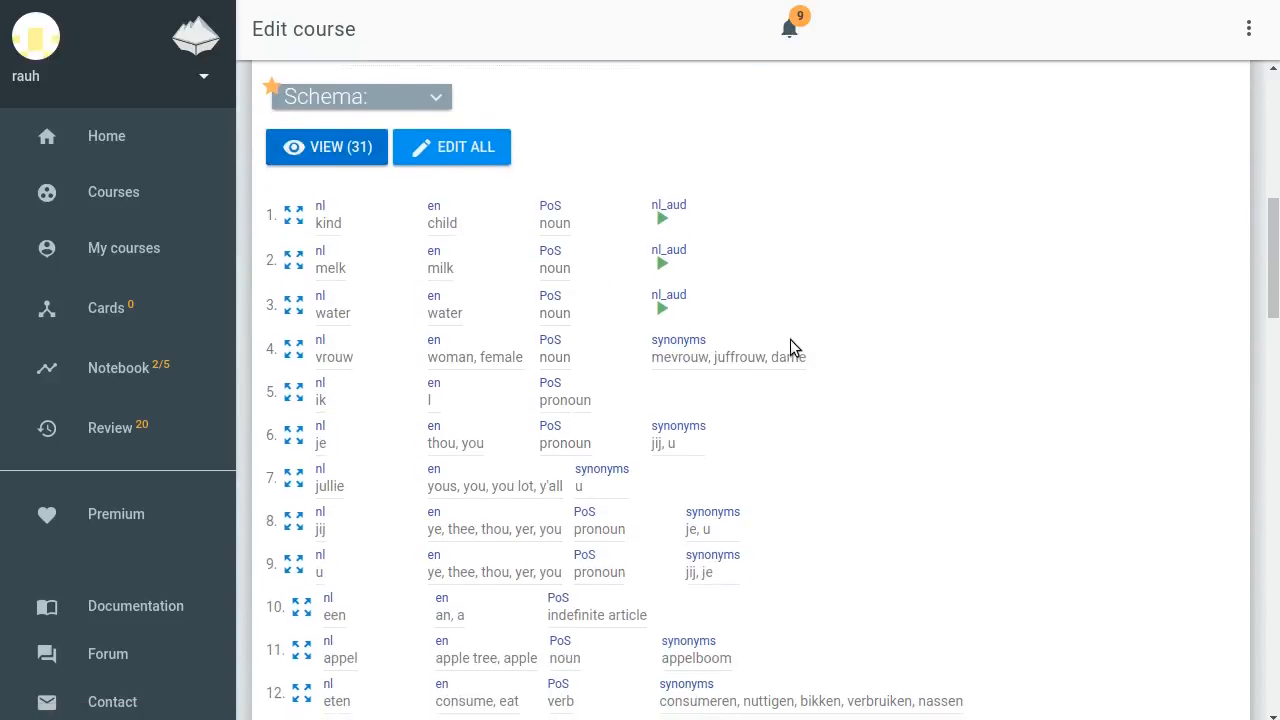
pyautogui.click(663, 221)
# Scroll through the Basics 1 cards and return to the home page
pyautogui.scroll(3, 793, 215)
pyautogui.scroll(-6, 793, 215)
pyautogui.scroll(-20, 792, 215)
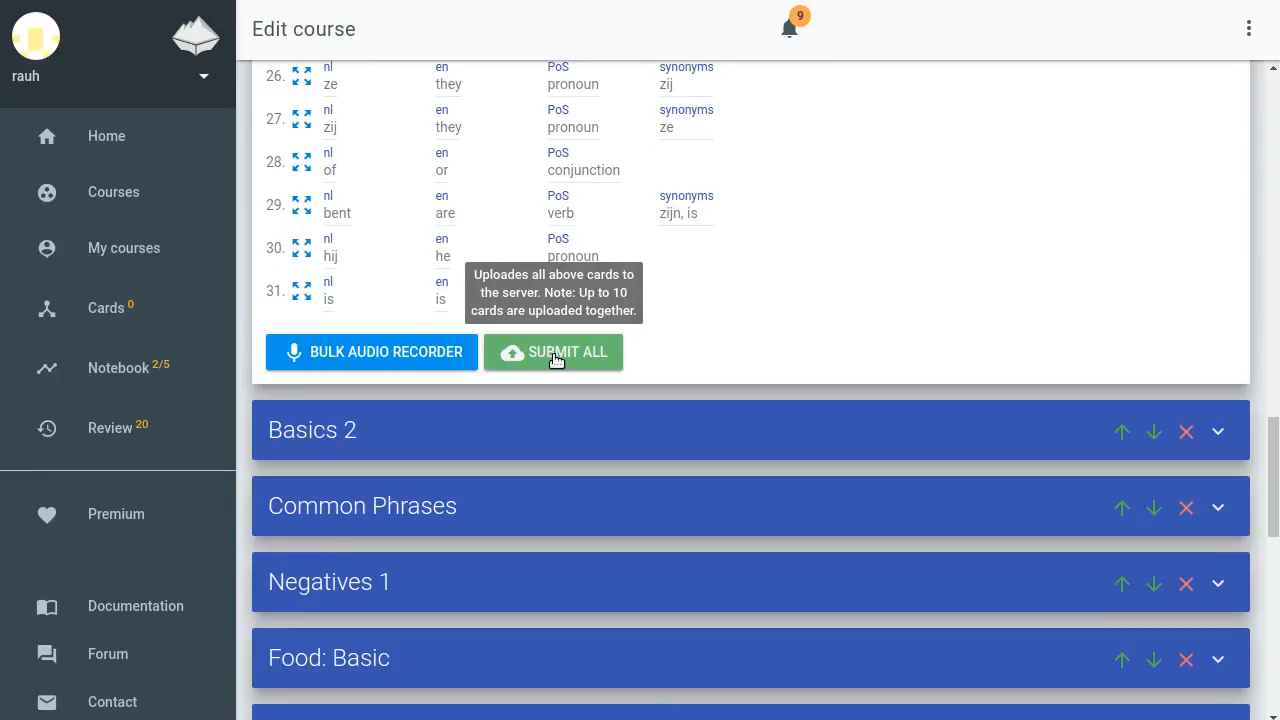
pyautogui.click(160, 137)
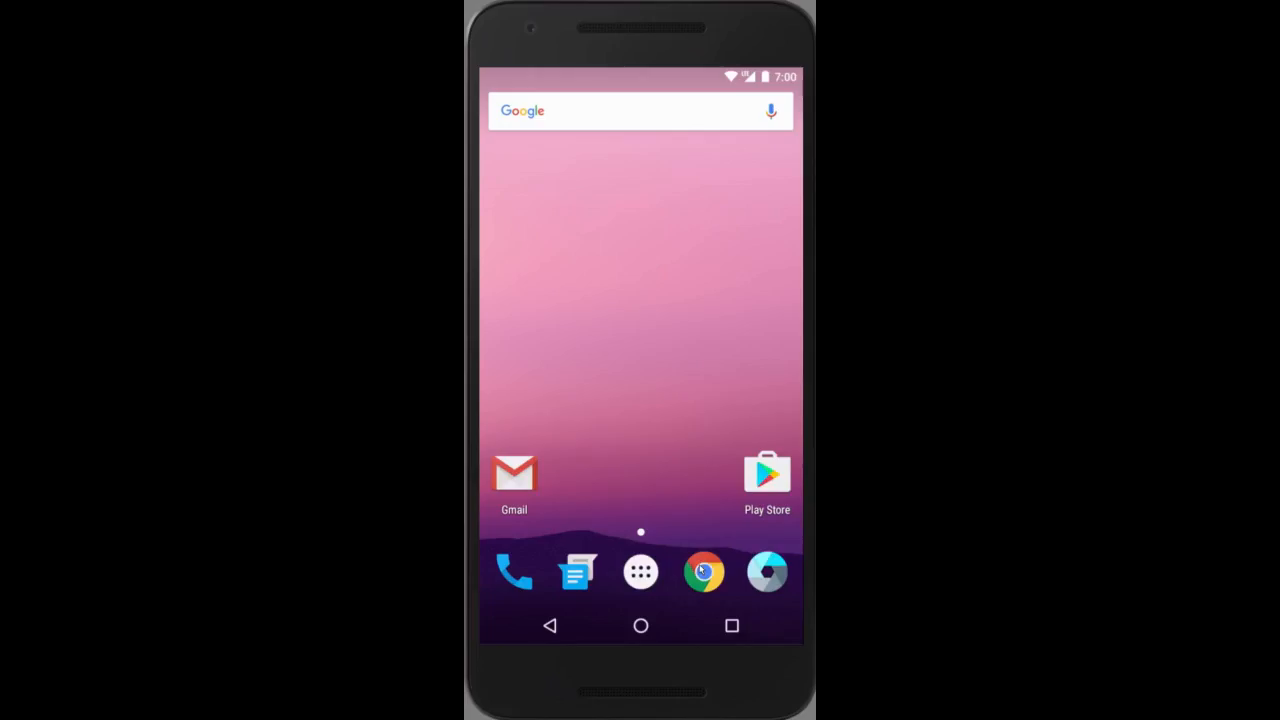
pyautogui.click(702, 571)
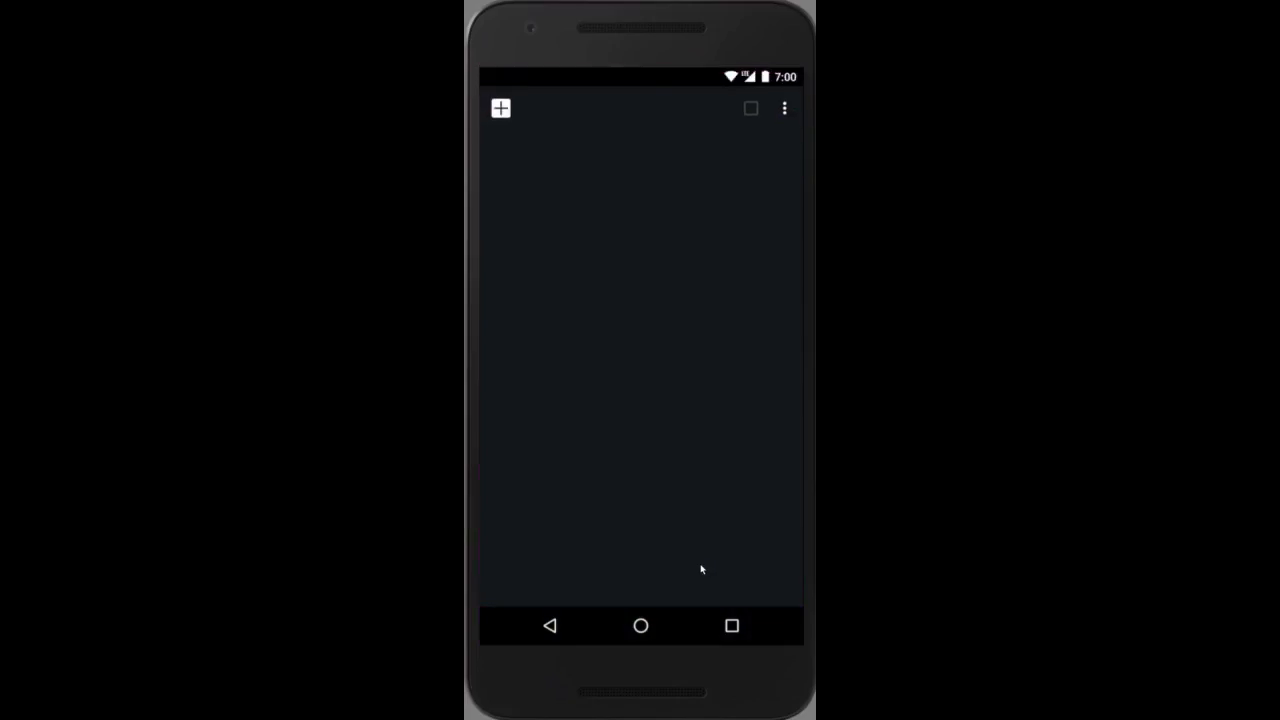
pyautogui.click(503, 110)
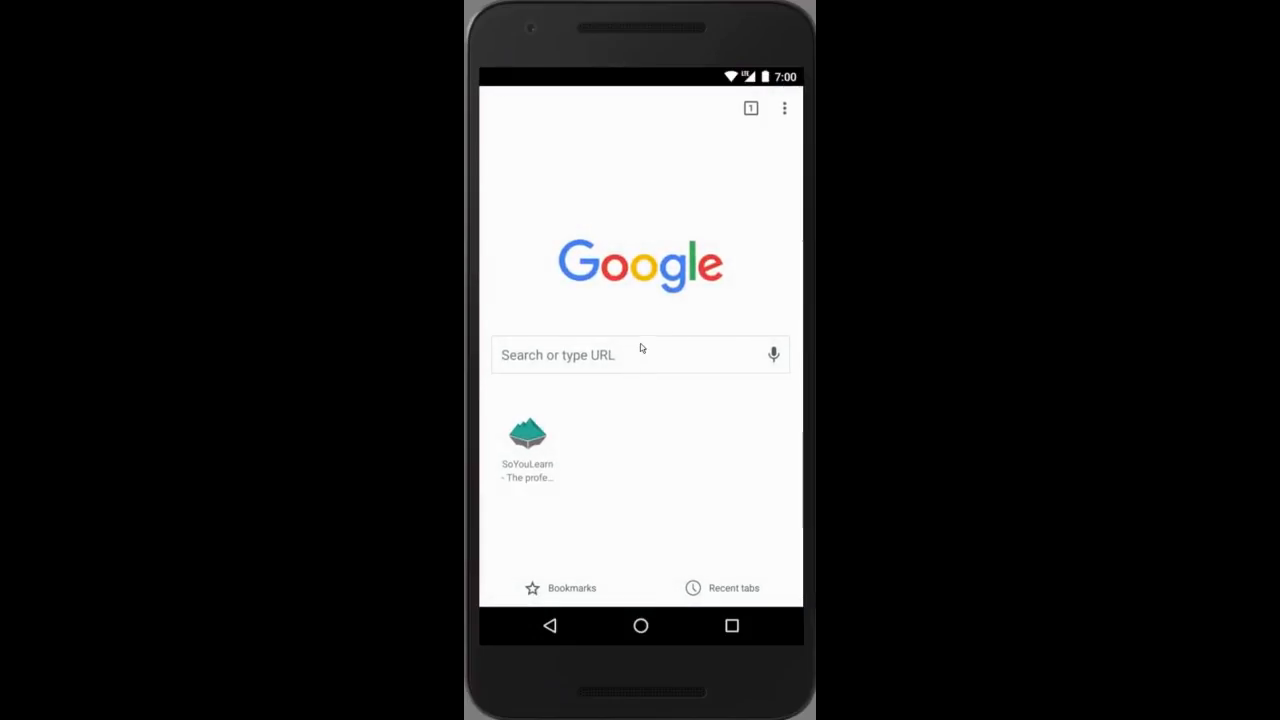
pyautogui.click(640, 345)
pyautogui.write('www')
pyautogui.press('Return')
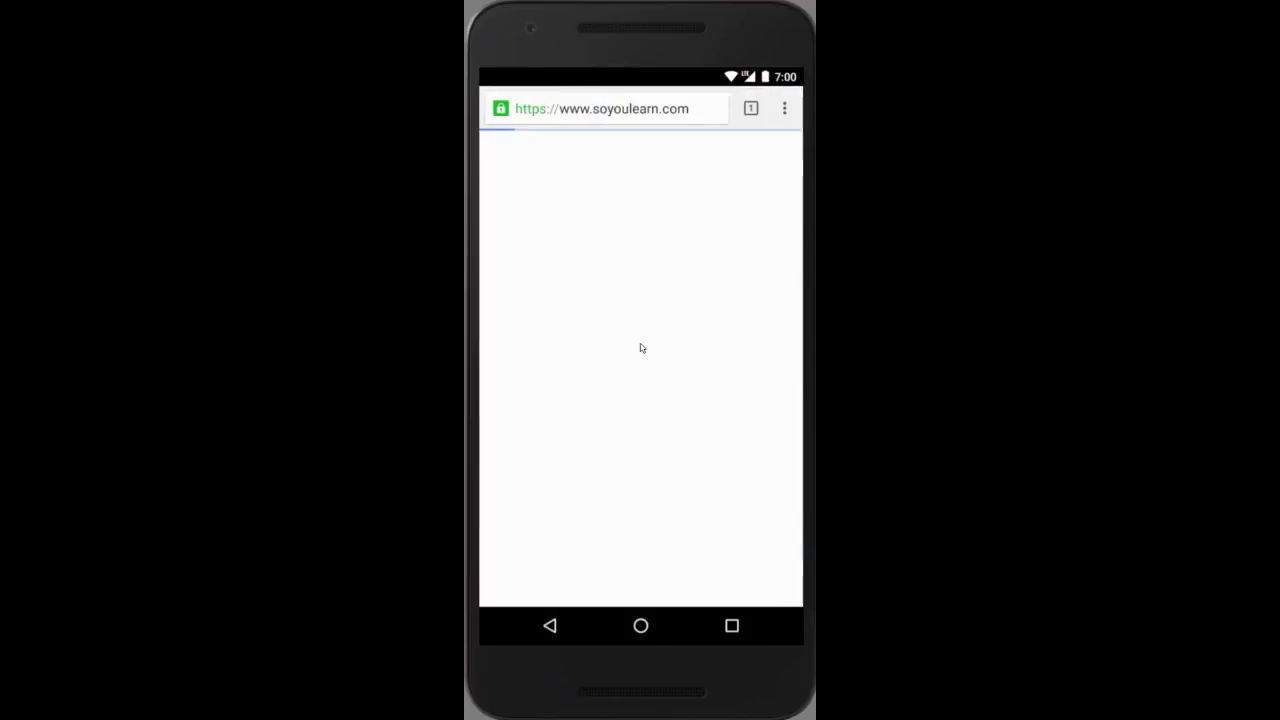
# Add the SoYouLearn site to the phone's home screen under the name SoYouLearn, then go to the home screen
pyautogui.click(787, 108)
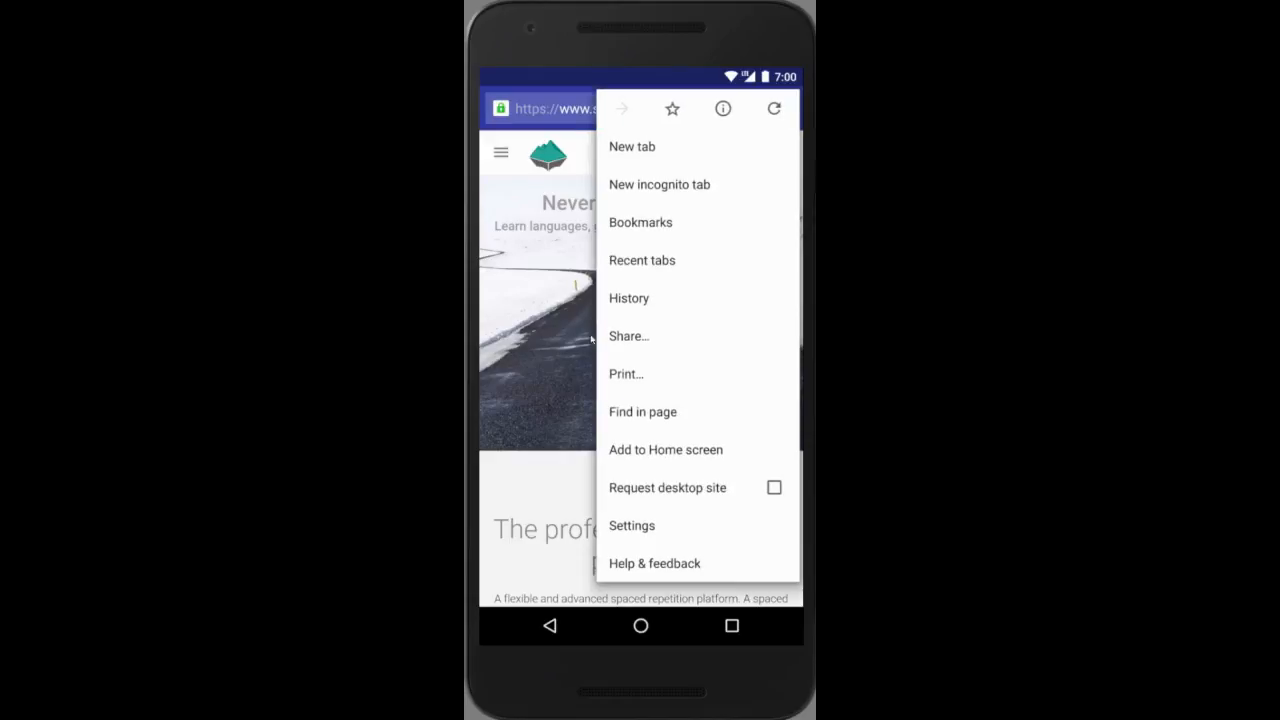
pyautogui.click(668, 450)
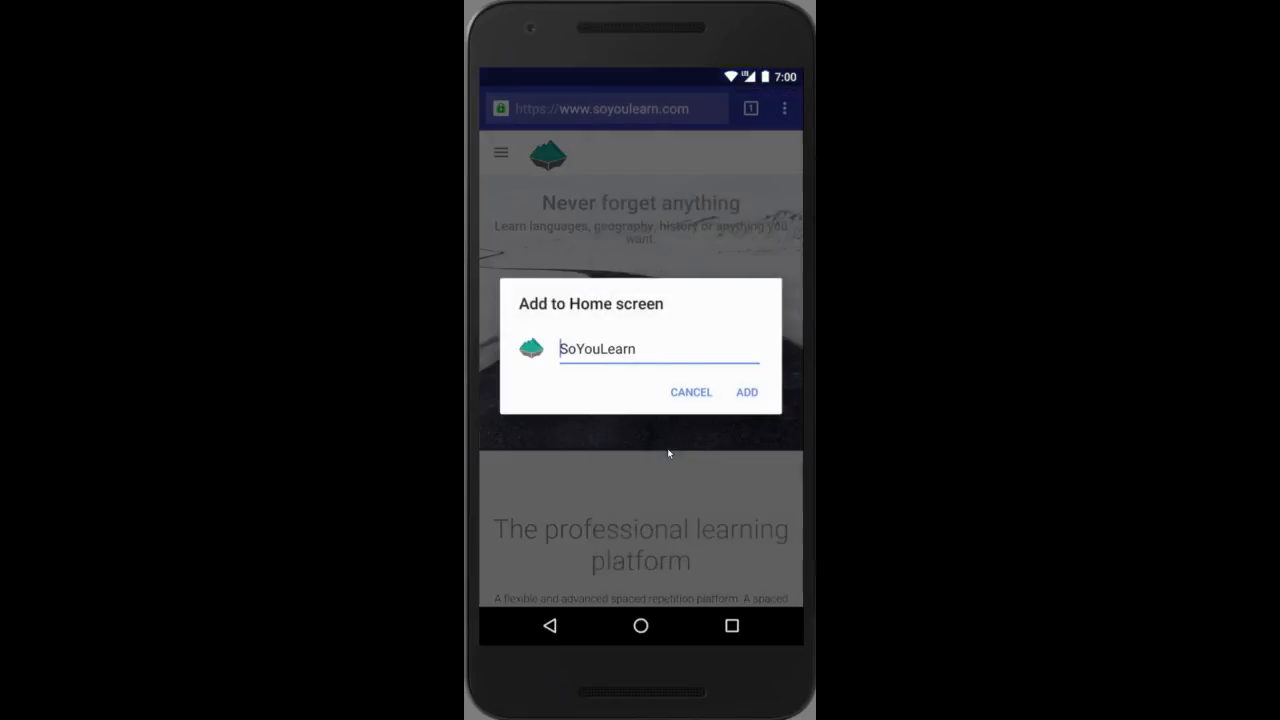
pyautogui.click(749, 392)
pyautogui.click(645, 626)
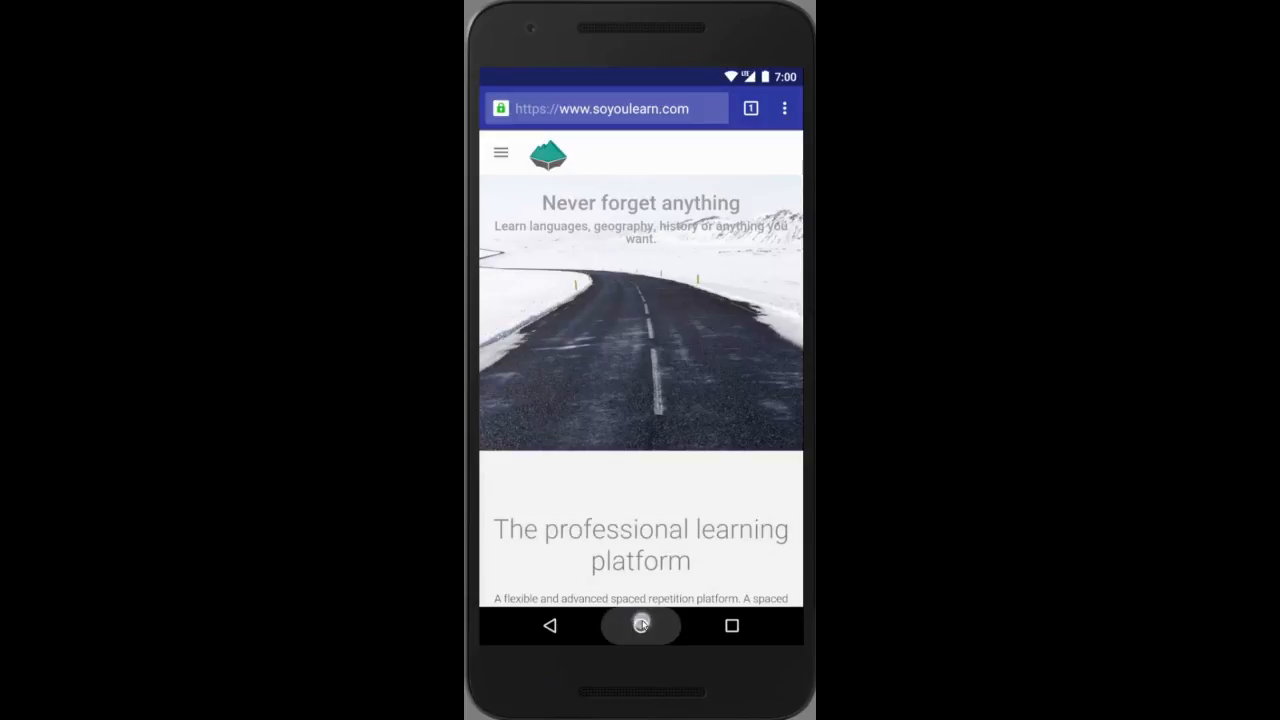